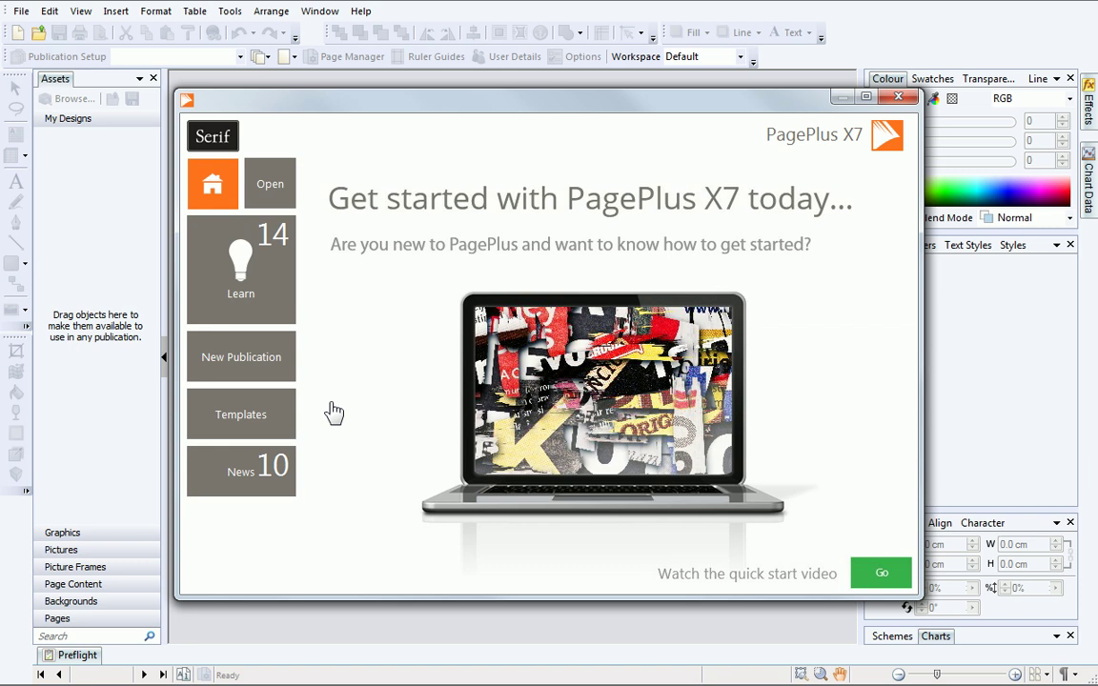
Step: Preview the startup window's page sizes, templates, recent files and learning videos, ending on product news
click(282, 360)
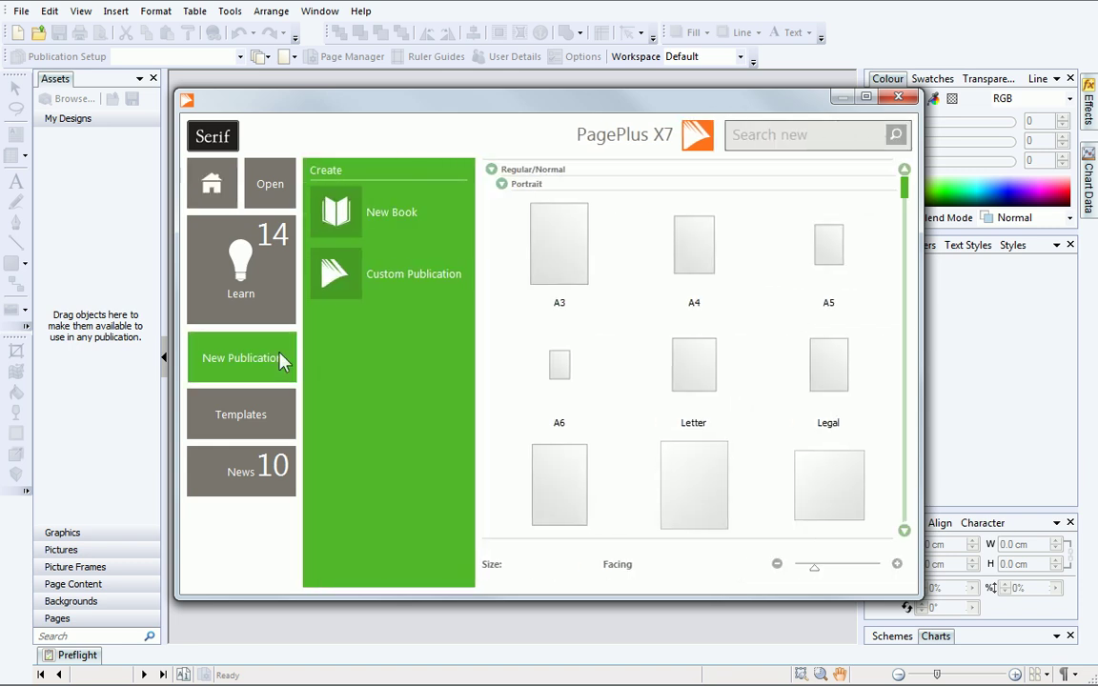
click(275, 420)
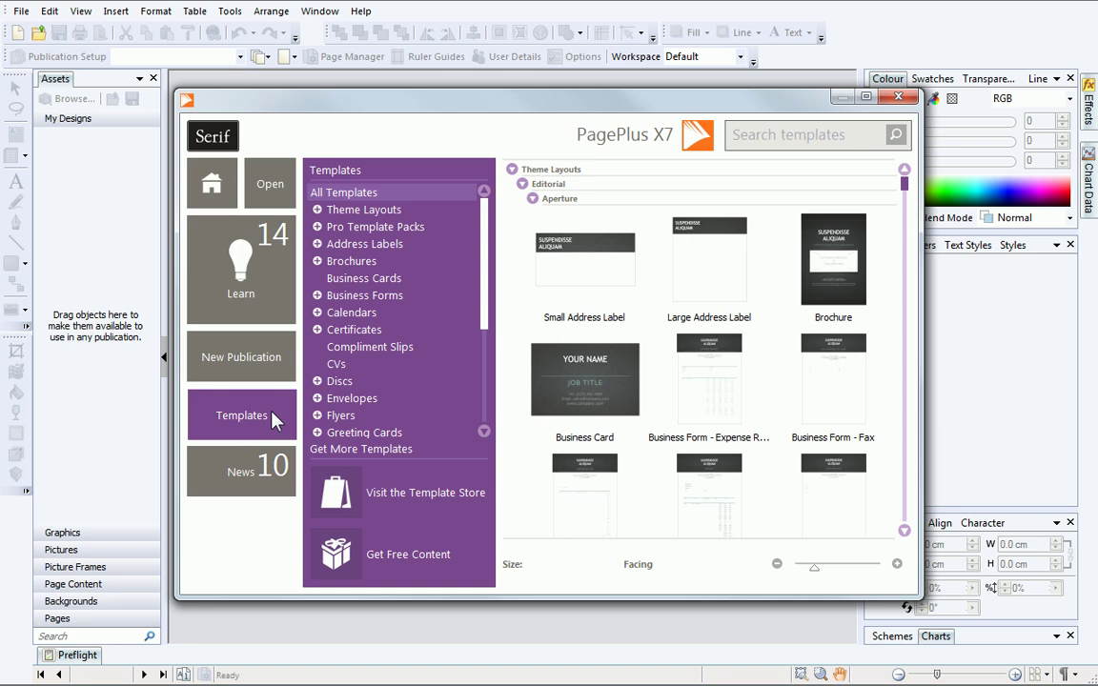
click(271, 185)
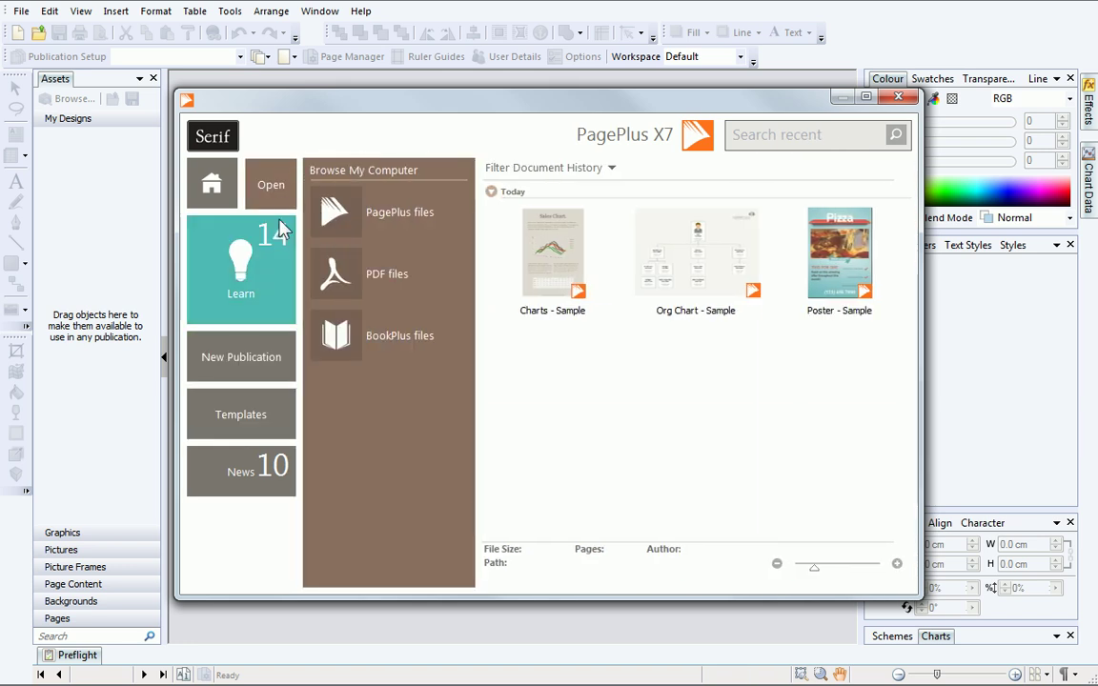
click(276, 273)
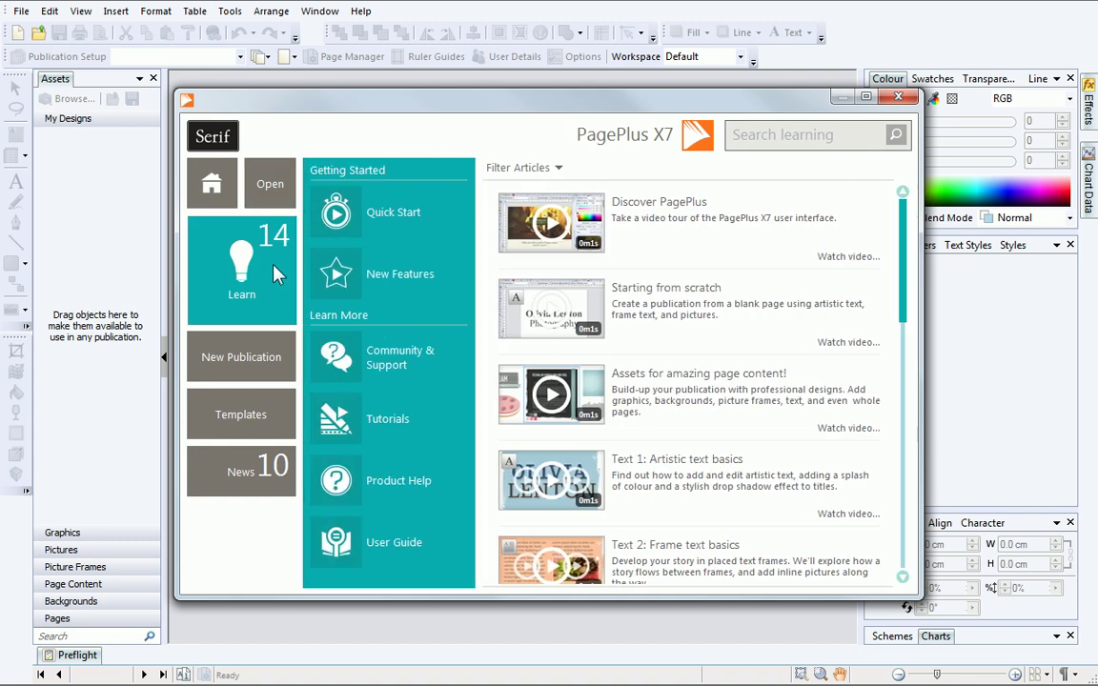
click(266, 486)
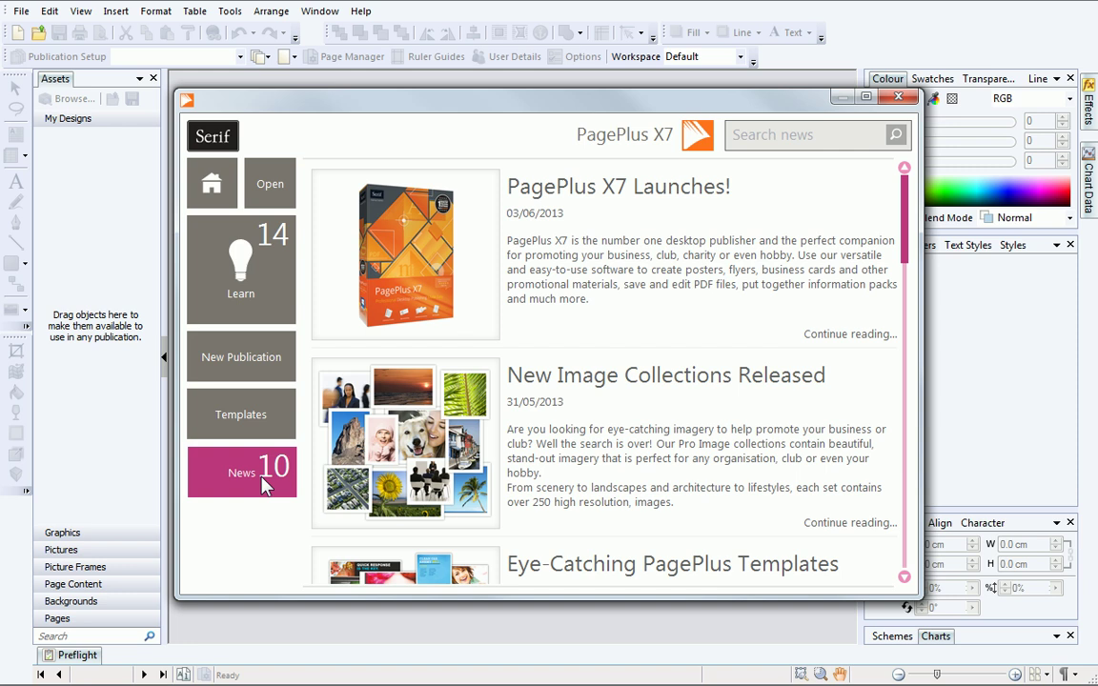
Step: Choose the Kitsch half-fold A3 brochure from Brochures templates, keeping colour Scheme 01
click(281, 415)
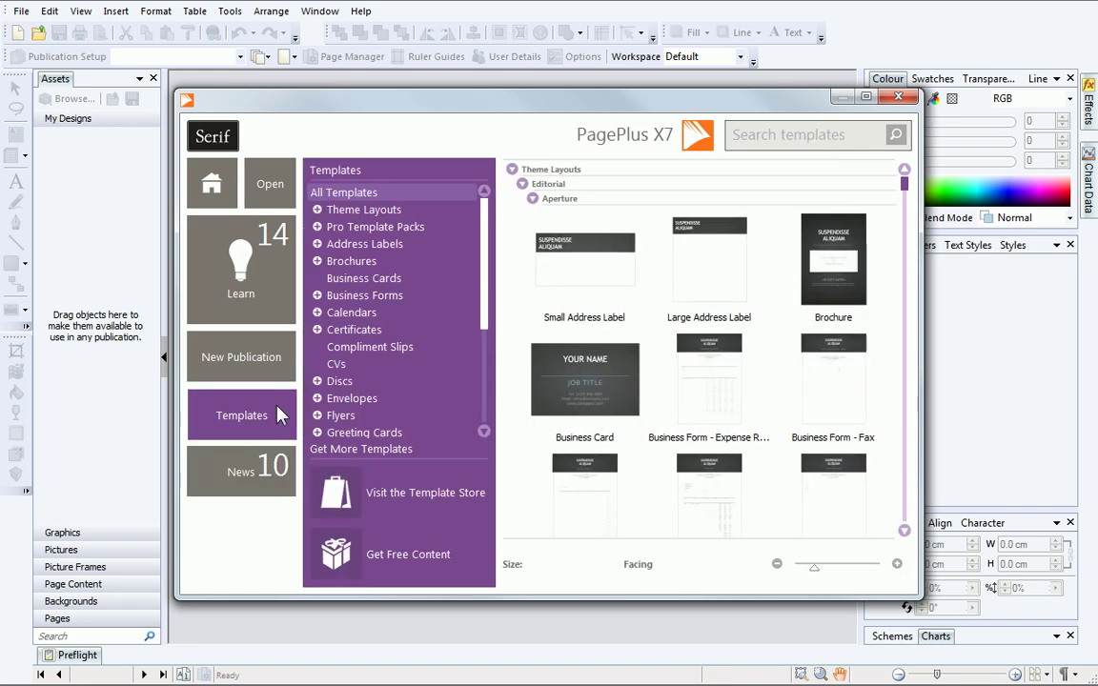
click(358, 264)
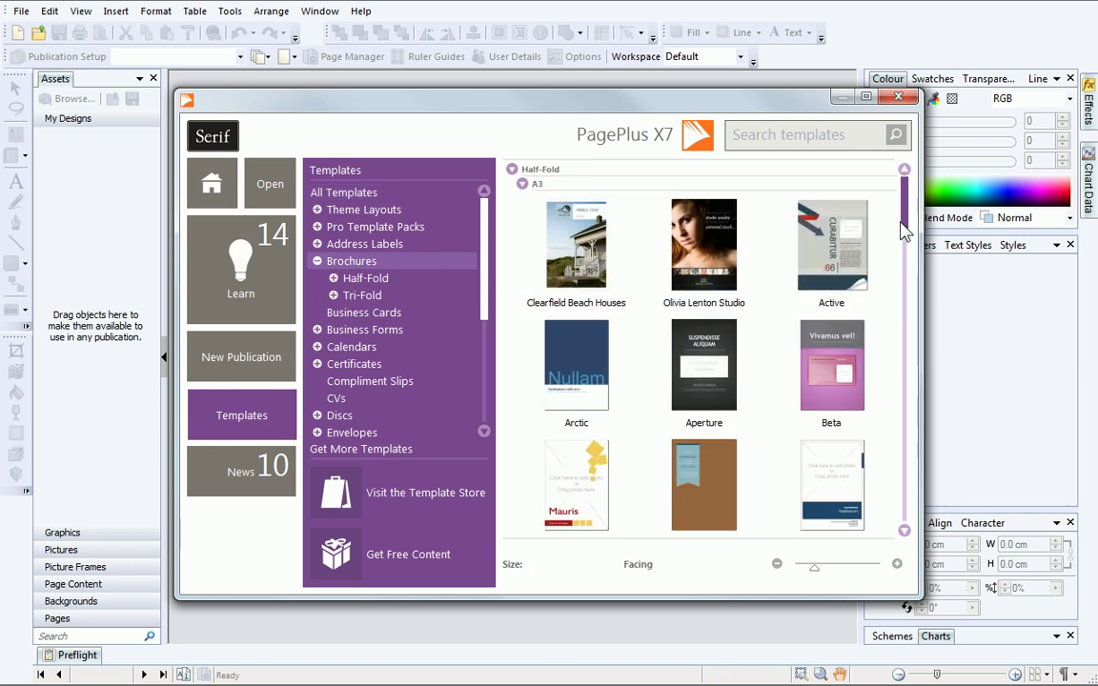
drag(906, 228, 907, 345)
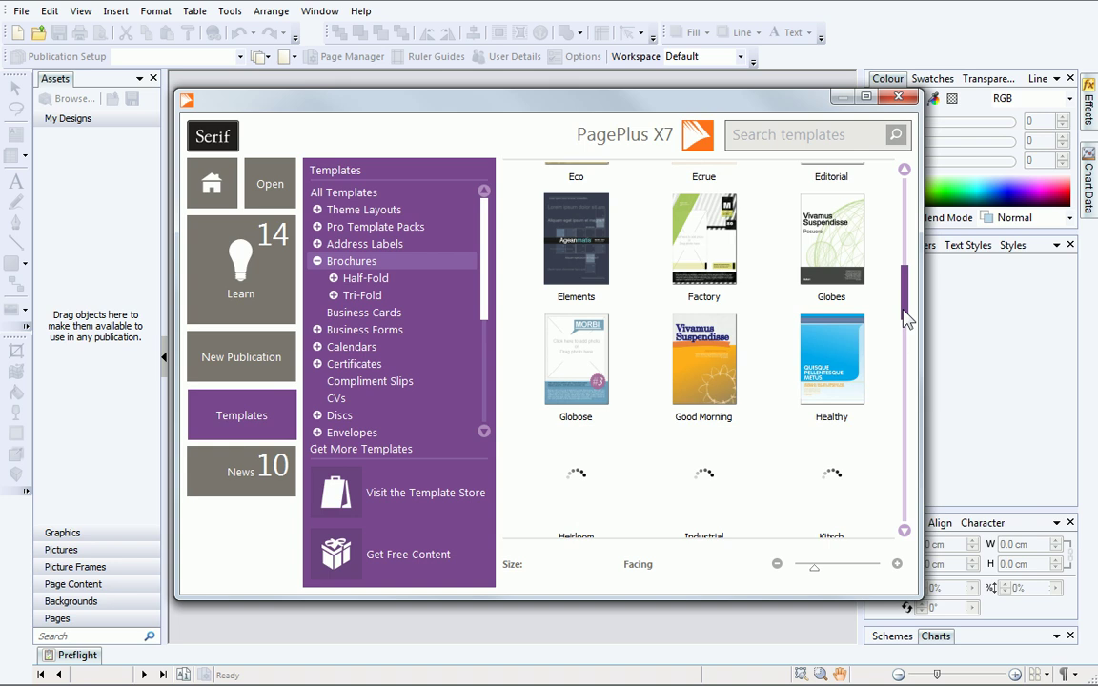
click(884, 250)
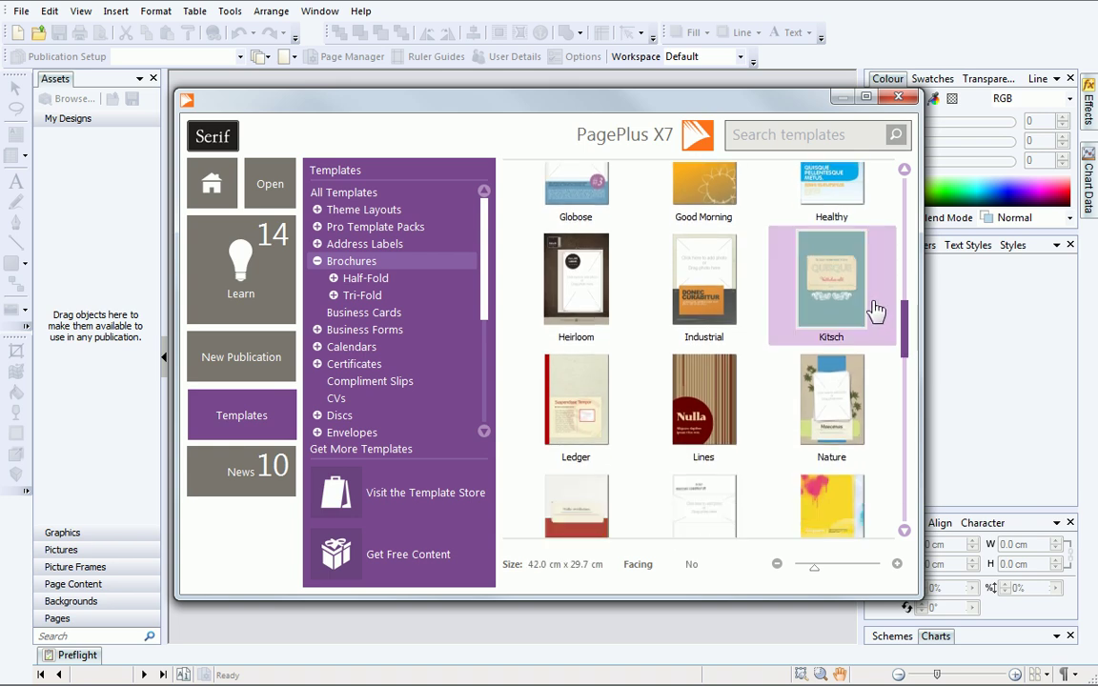
double_click(875, 309)
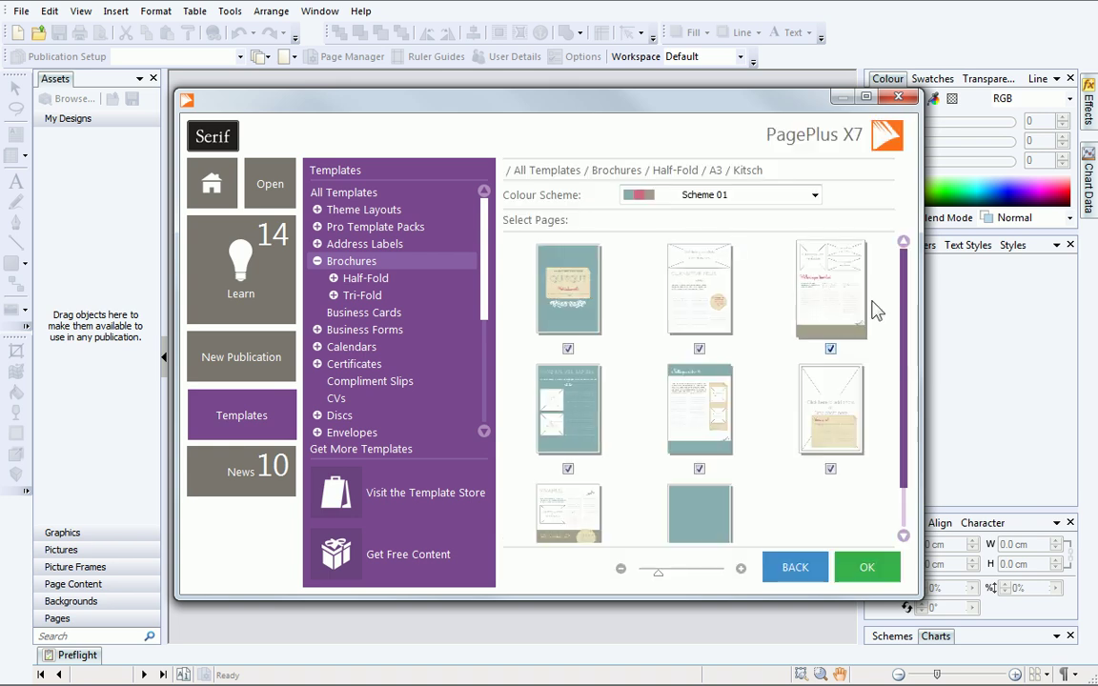
click(814, 198)
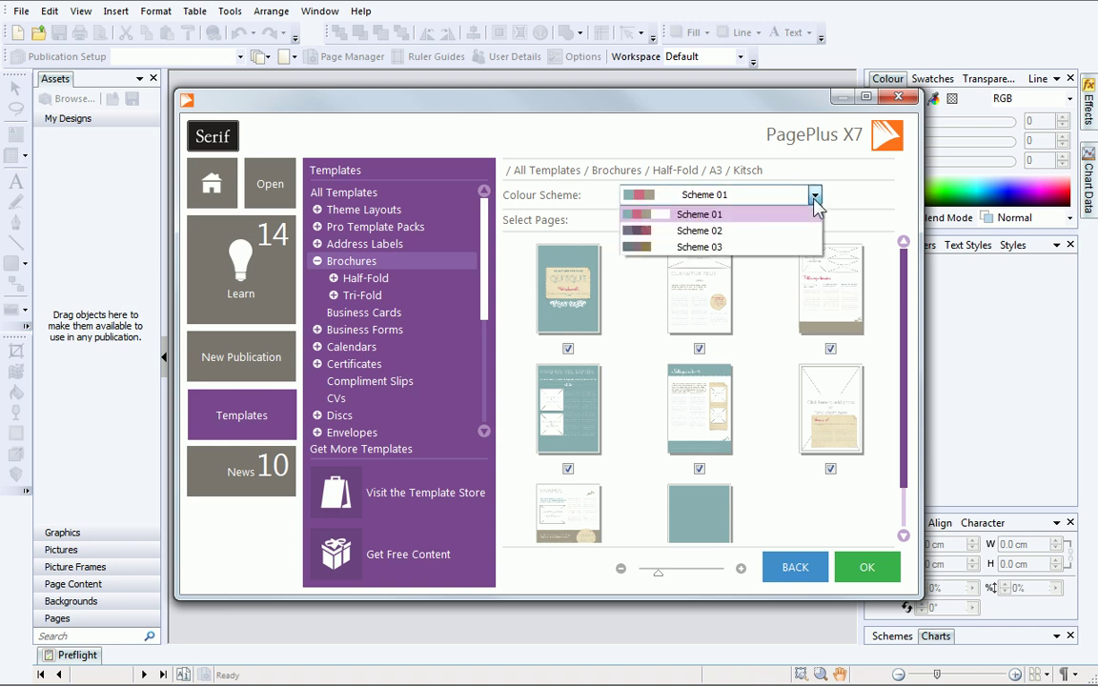
click(816, 203)
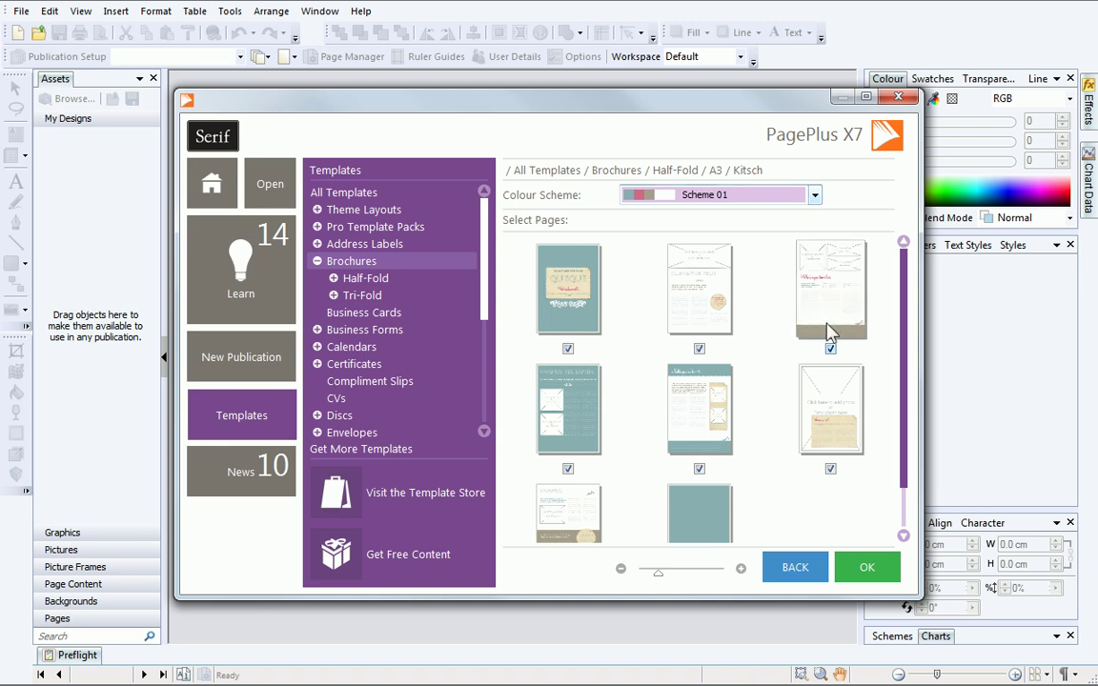
Step: Create the Kitsch brochure and set the User Details name and company 'OceanVent Co'
click(850, 566)
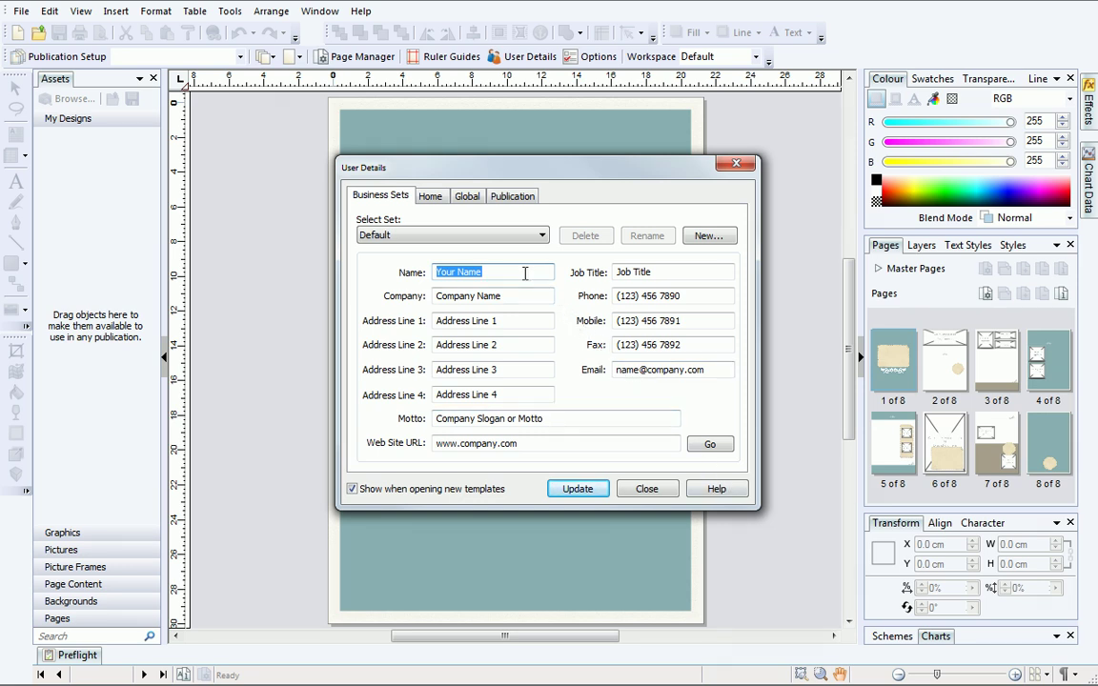
key(BackSpace)
text(Rus)
text(s Martin)
key(Tab)
text(OceanVent)
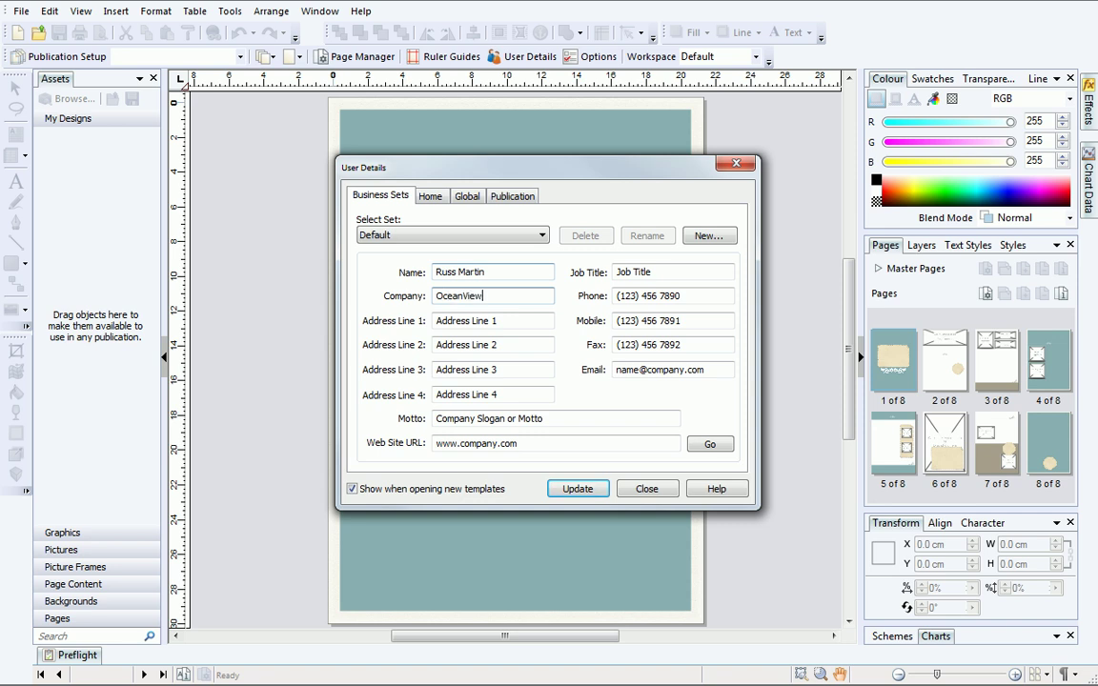
text( Co)
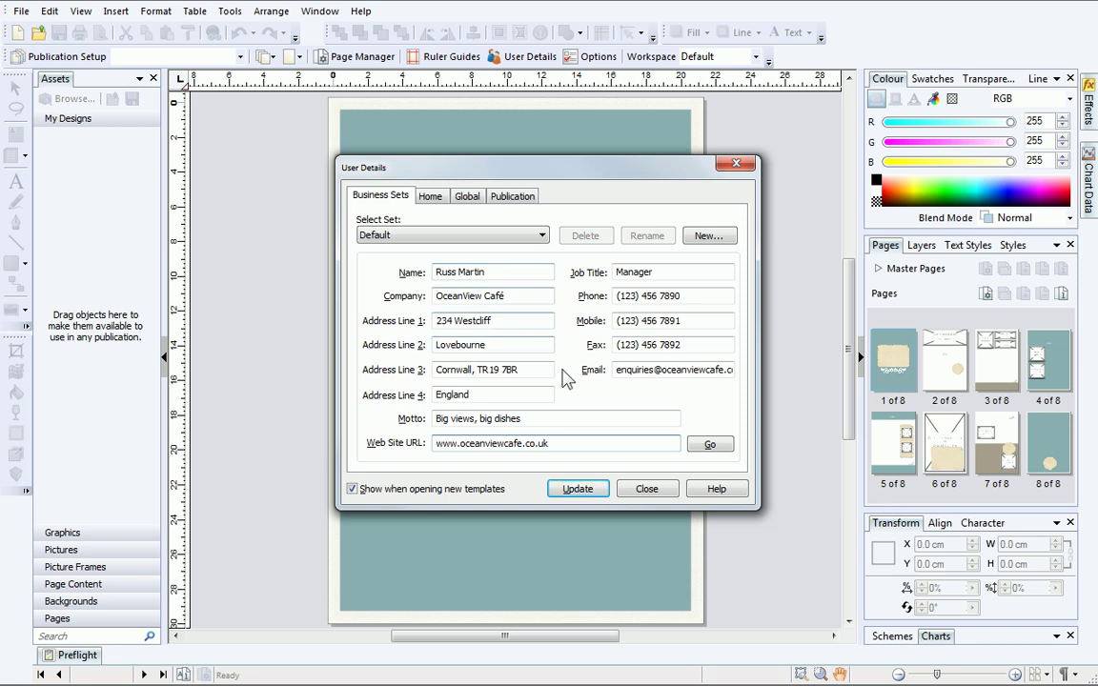
click(578, 489)
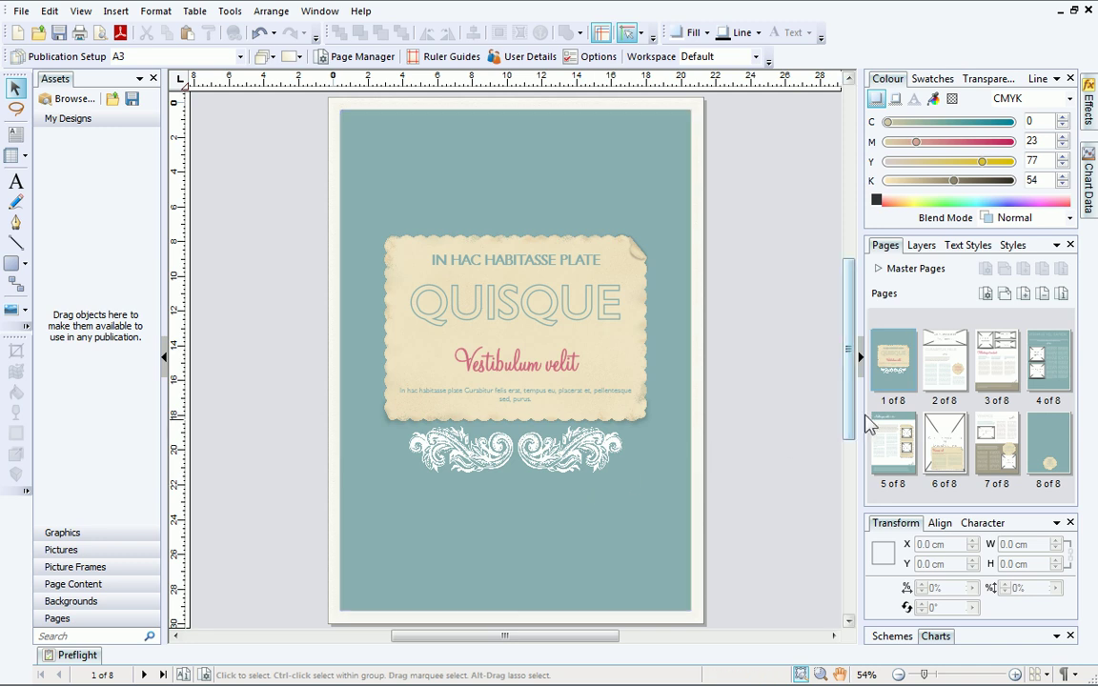
Step: Insert a blank page at page 3 and delete page 5, then return to page 3
click(1000, 370)
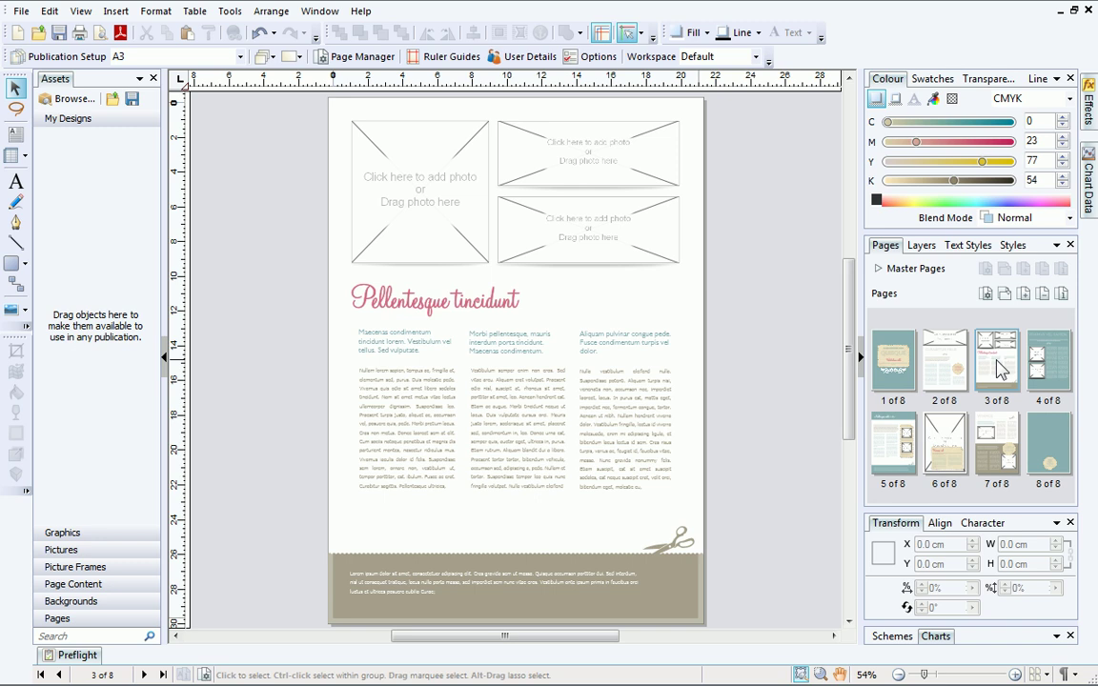
click(1022, 296)
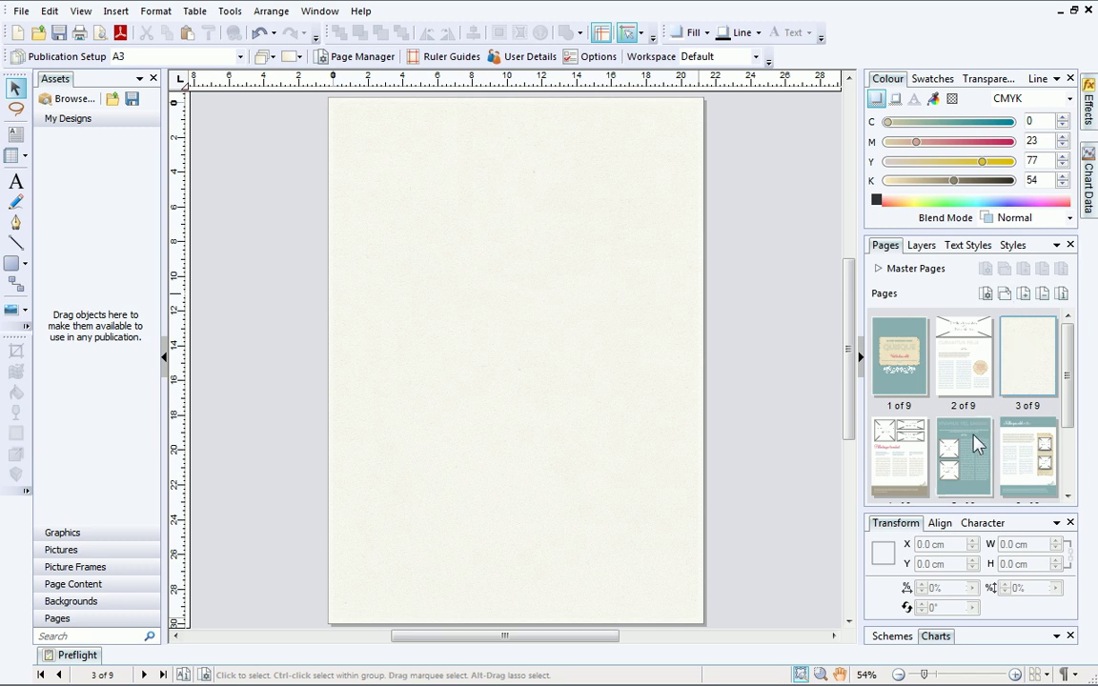
click(965, 455)
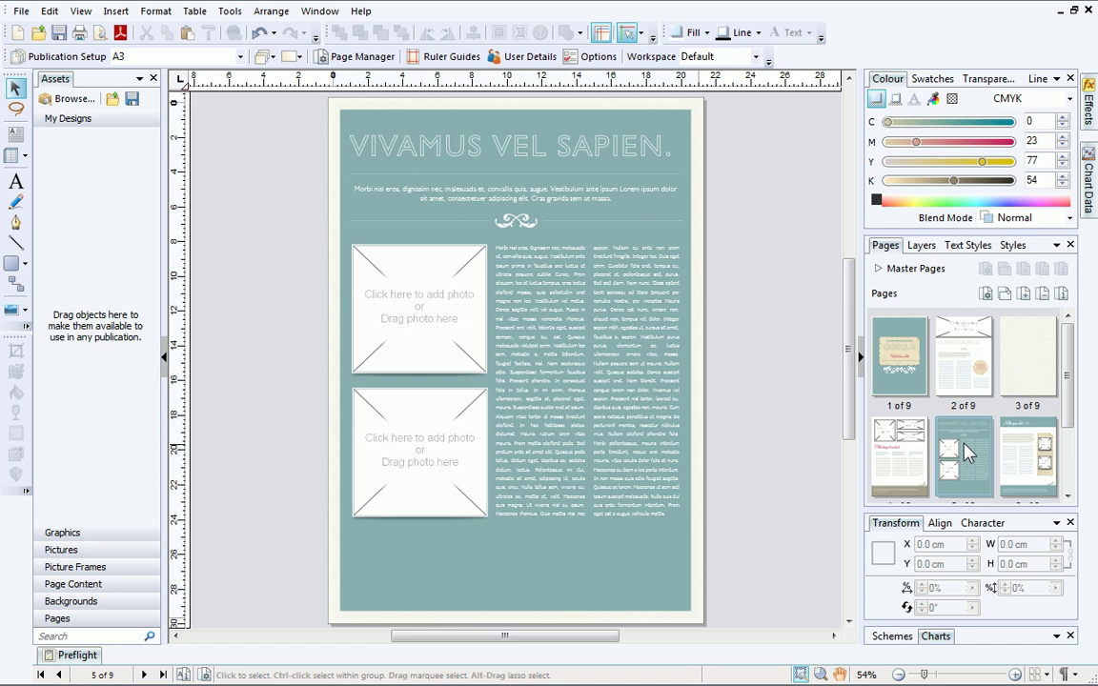
click(1042, 294)
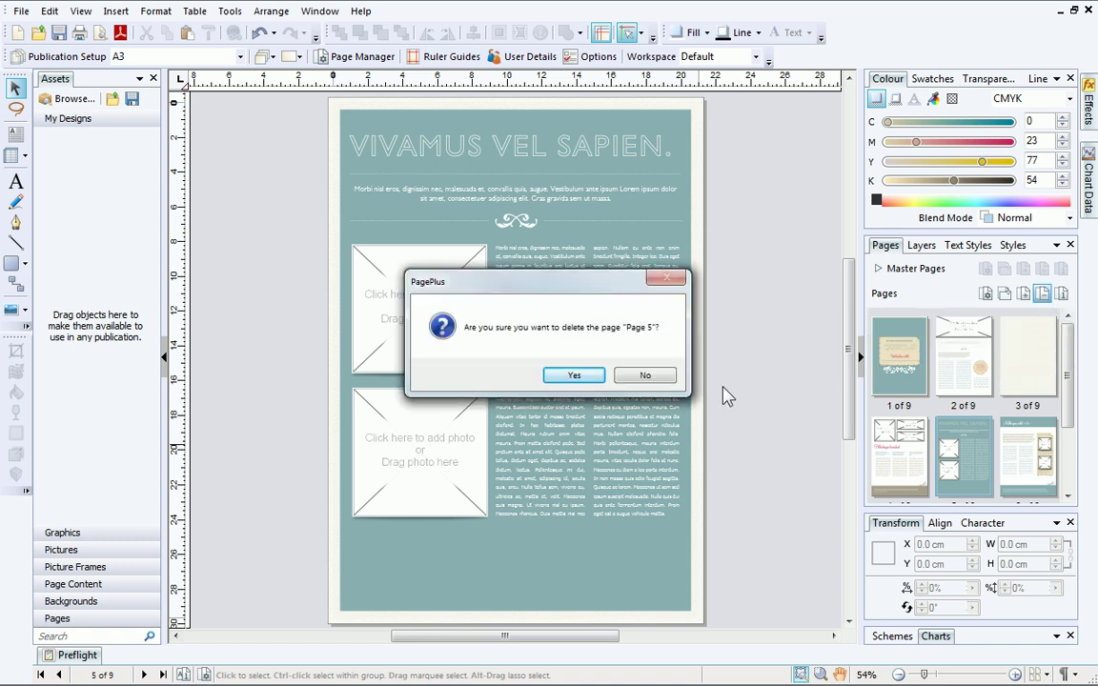
click(593, 375)
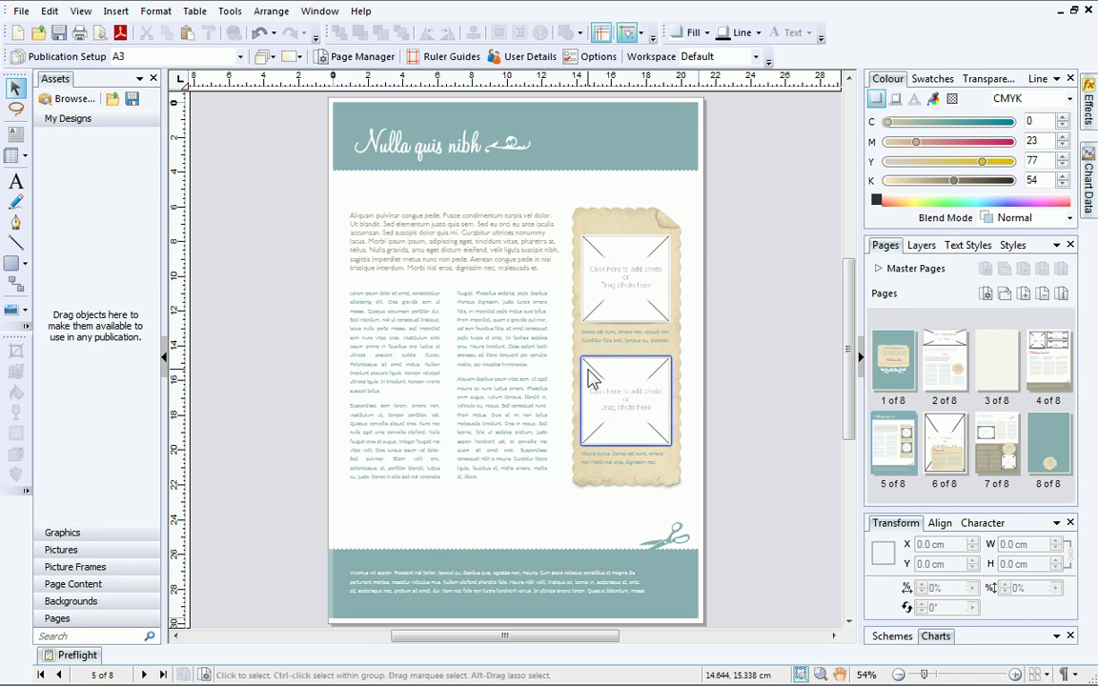
click(996, 376)
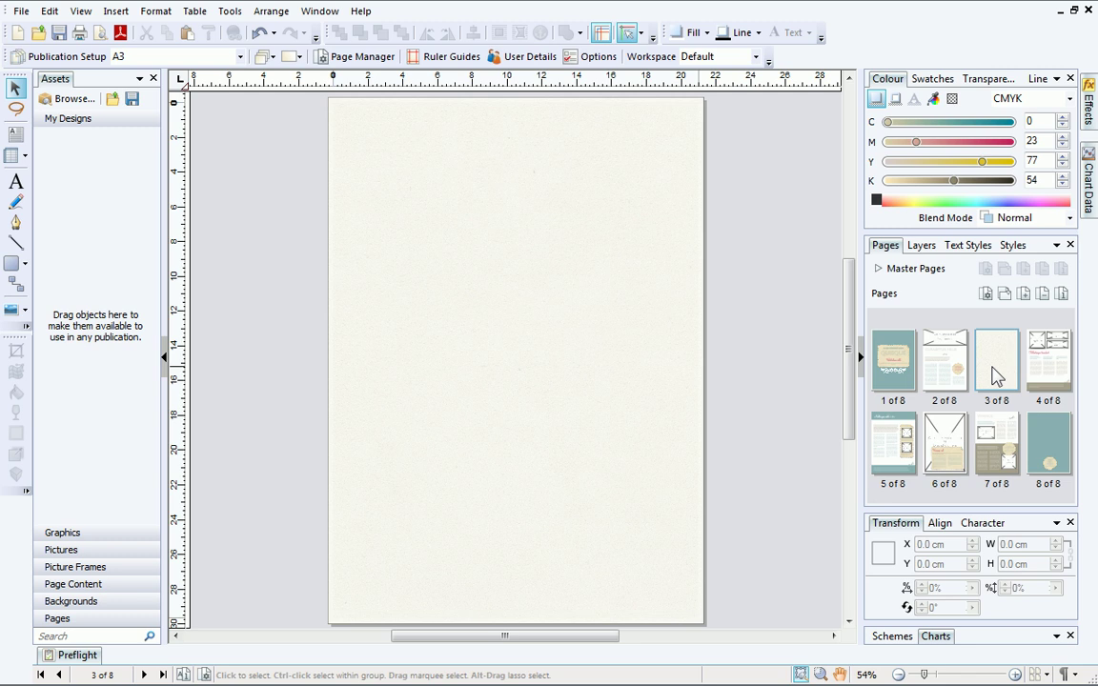
Step: Apply the teal MasterB master page to page 3
click(939, 271)
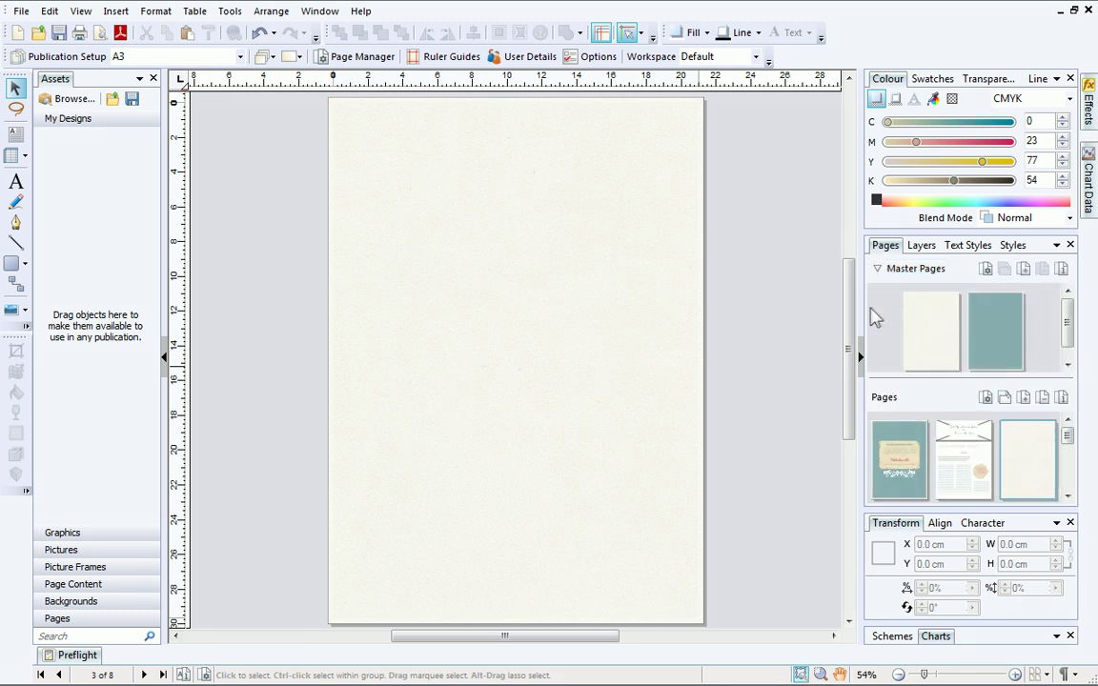
drag(1010, 316, 1043, 444)
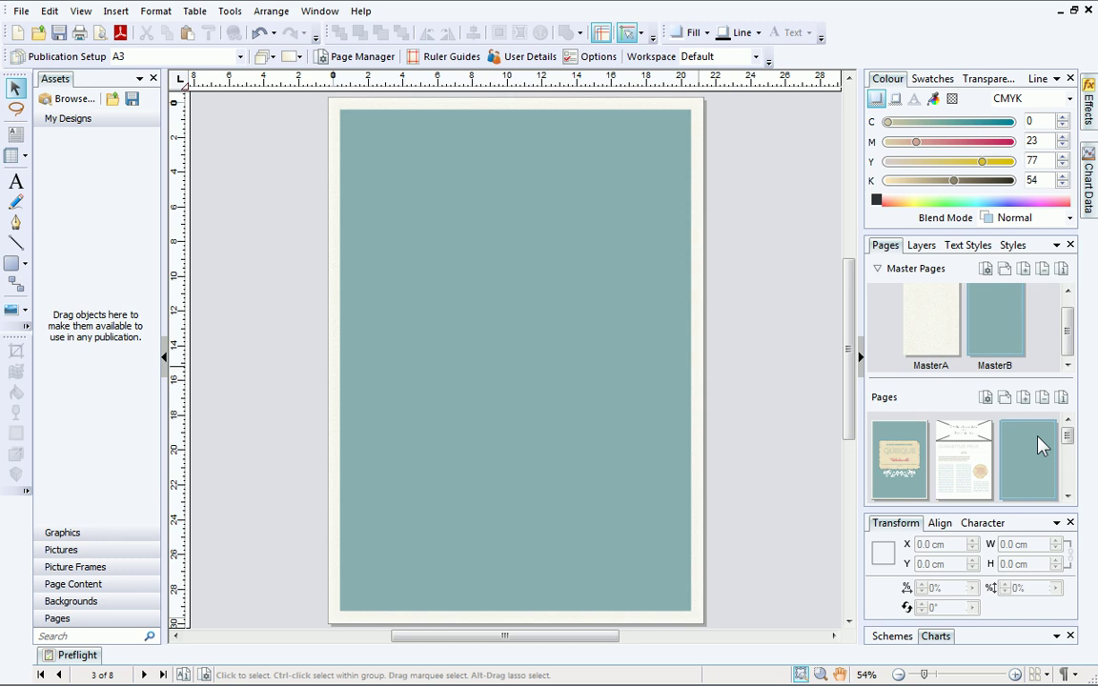
click(916, 268)
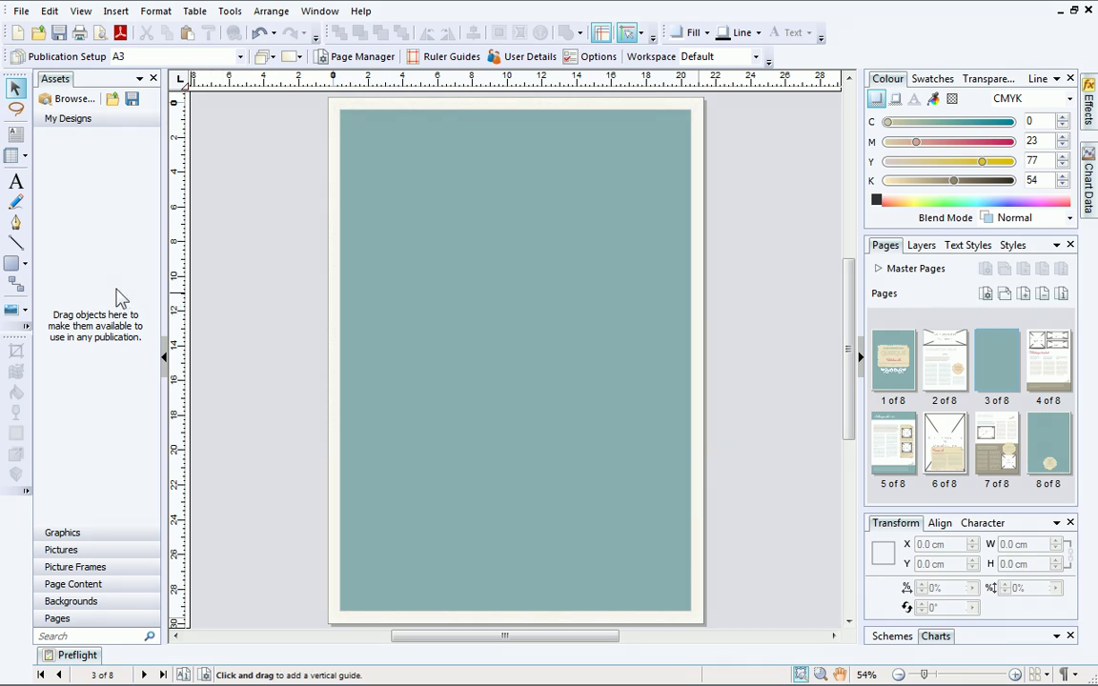
Step: Place the three-column 'Pellentesque tincidunt' article from Page Content assets onto page 3
click(107, 535)
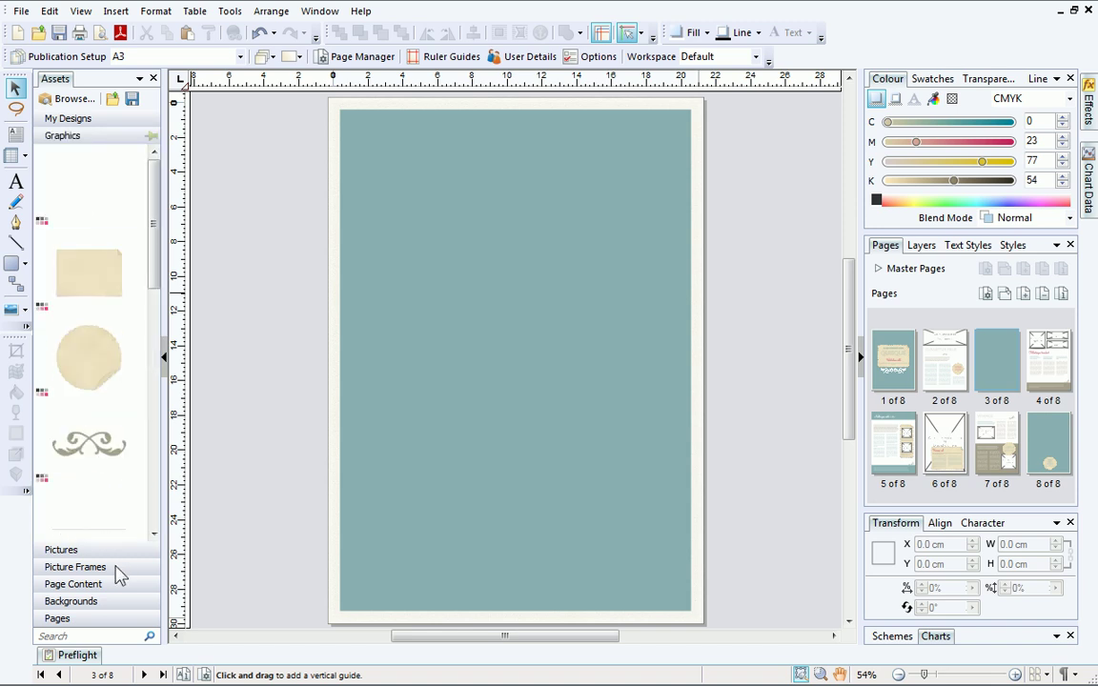
click(115, 566)
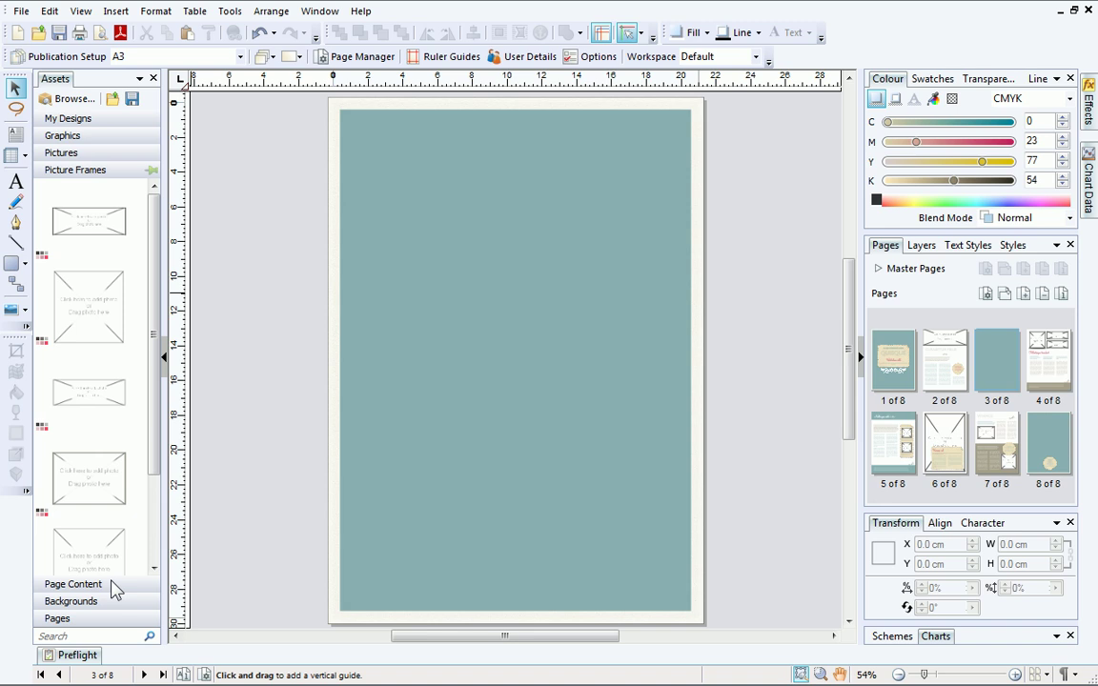
click(112, 585)
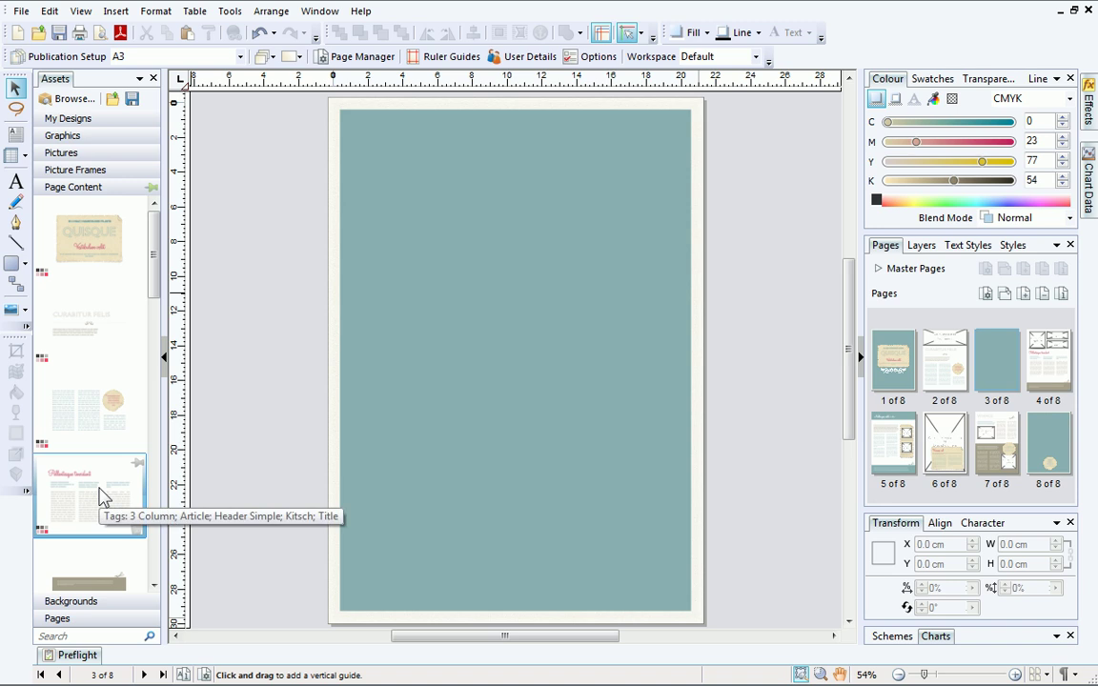
mouse_move(103, 497)
mouse_down()
mouse_move(510, 457)
mouse_move(528, 466)
mouse_up()
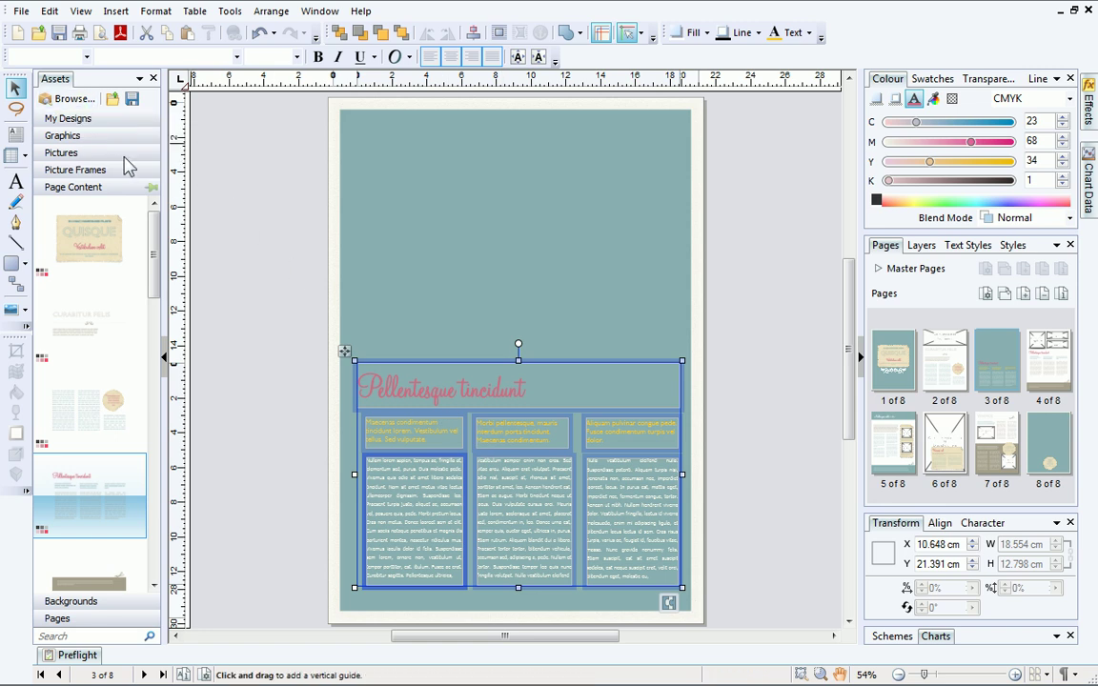
click(253, 325)
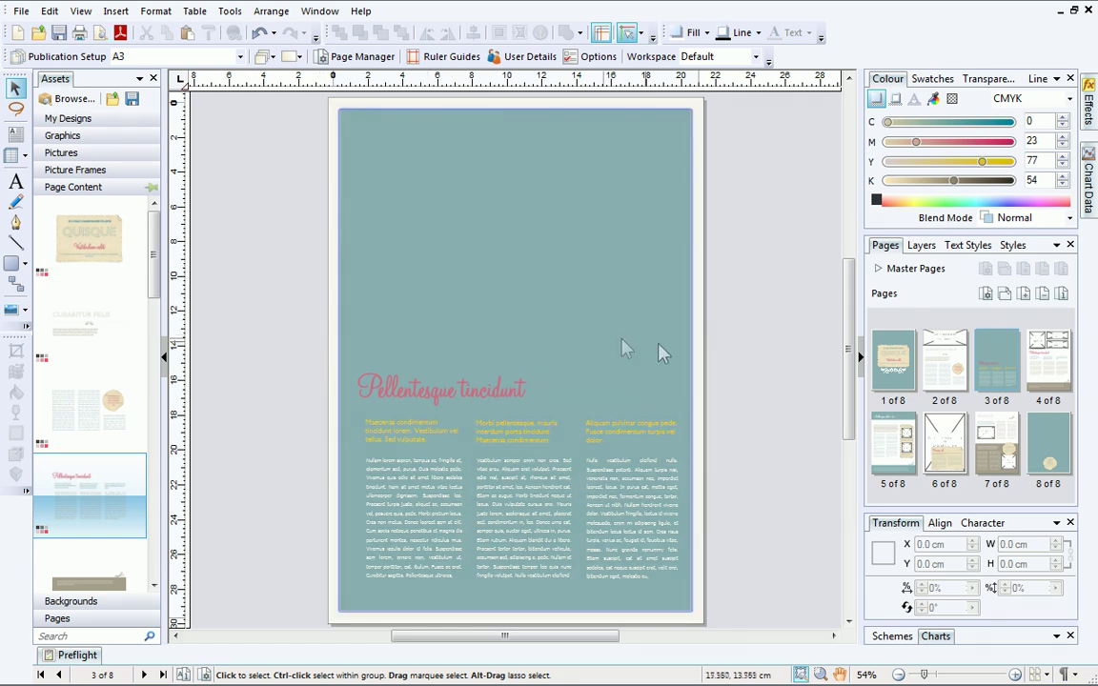
Step: On page 1, replace the card's QUISQUE heading with 'oceanview'
click(894, 368)
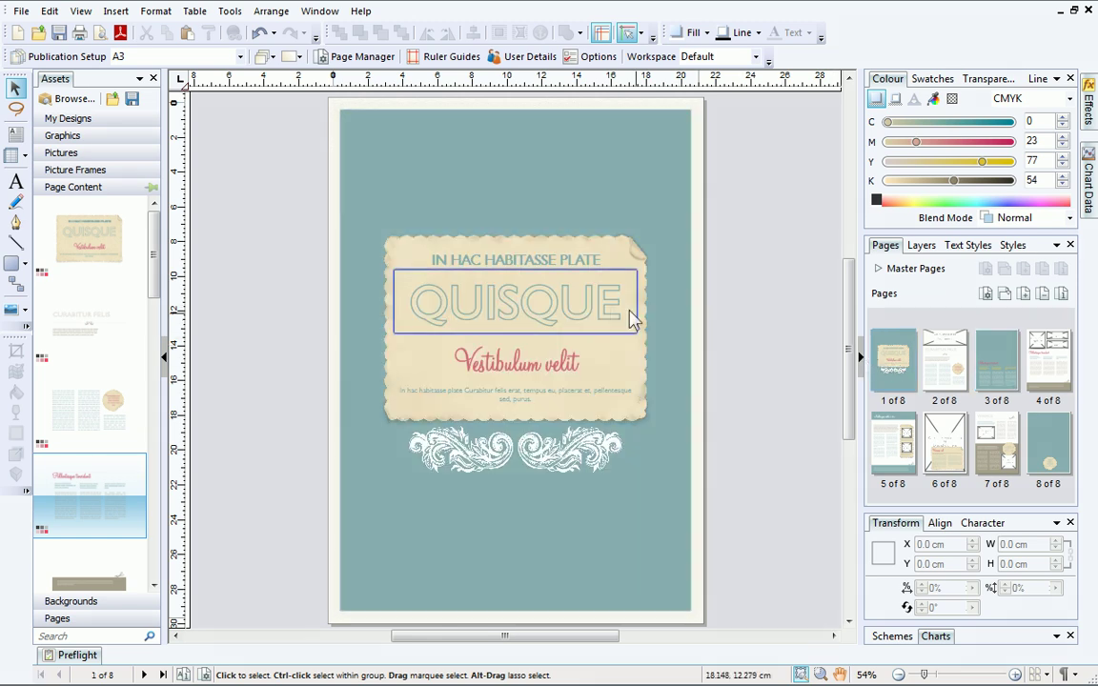
click(595, 302)
double_click(596, 301)
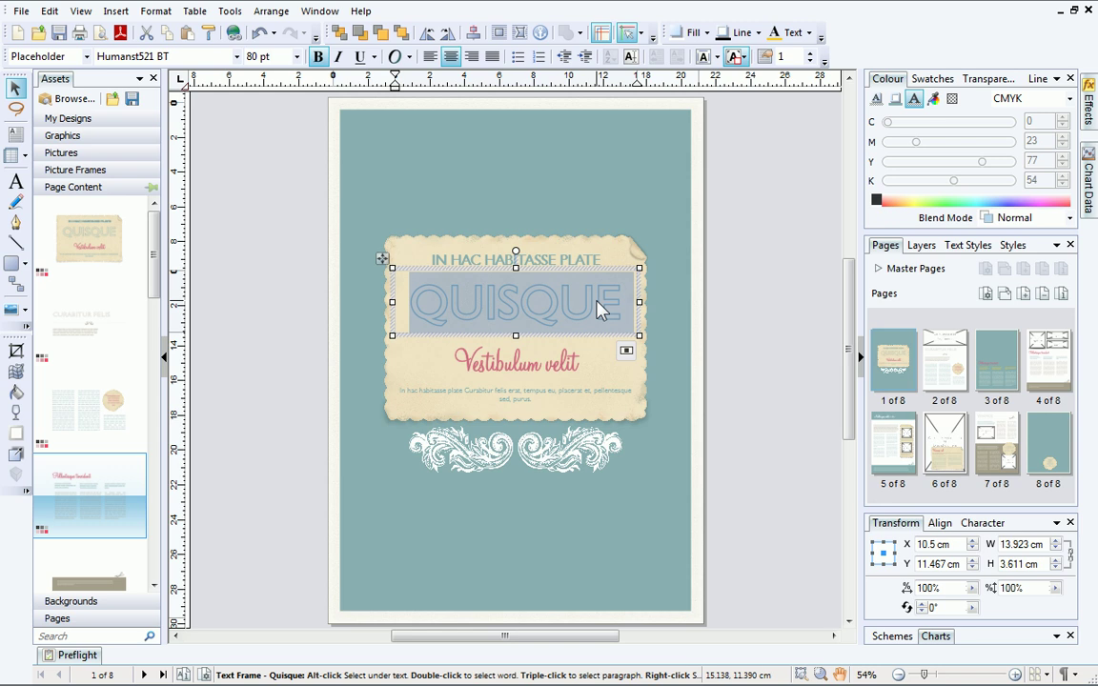
text(oceanv)
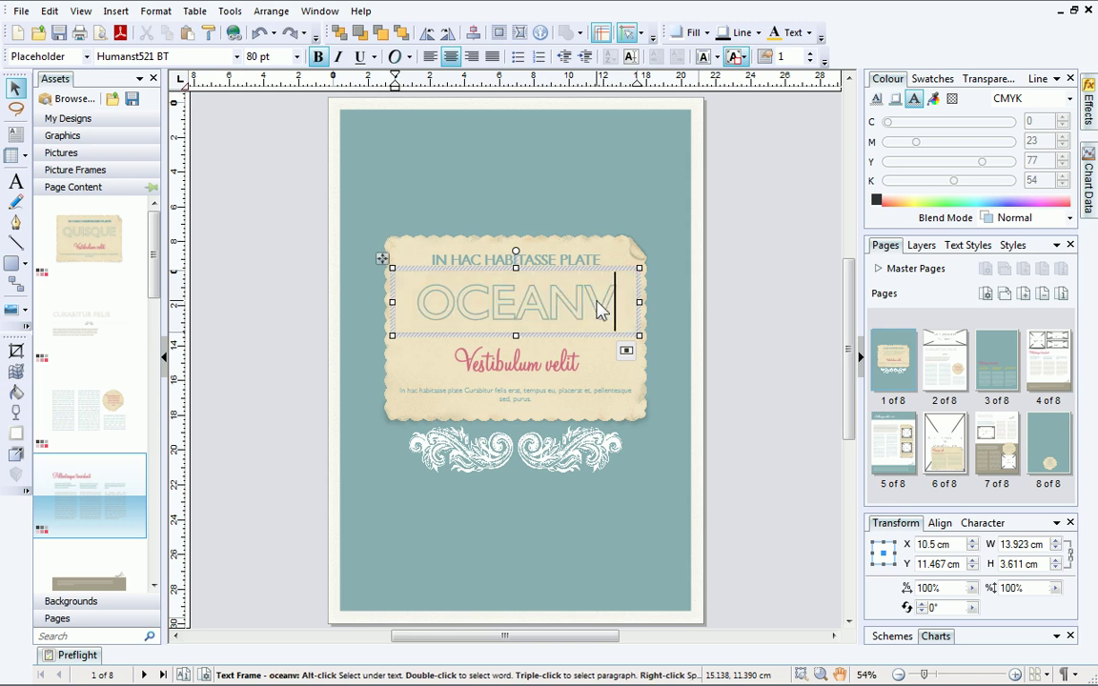
text(iew)
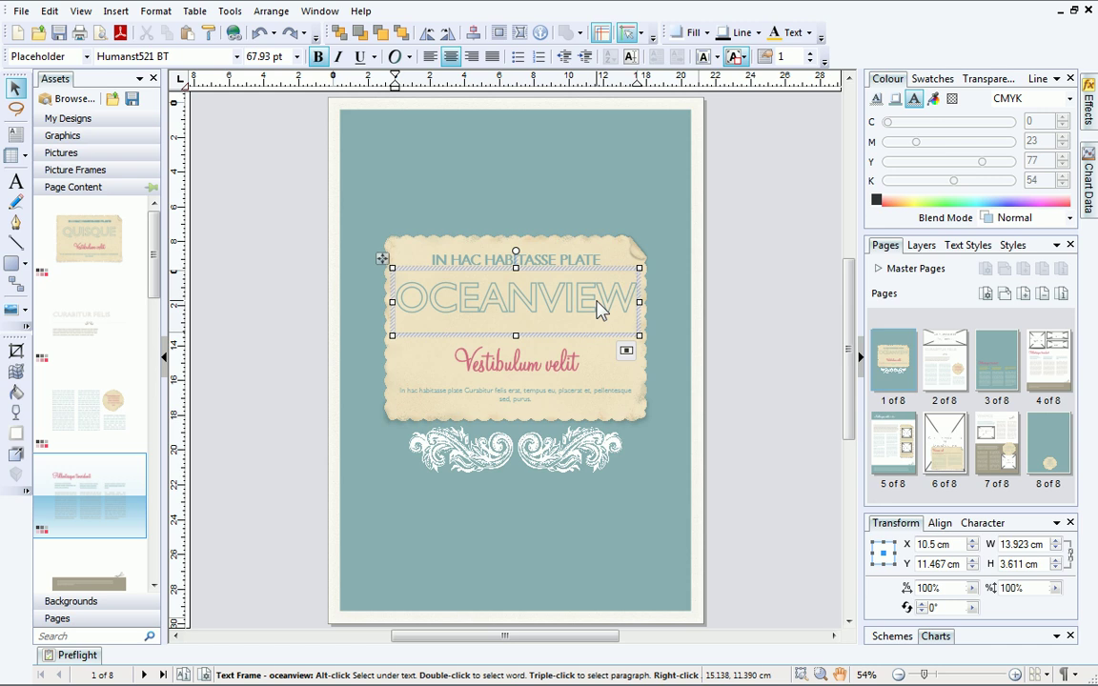
Step: Replace page 2's body text with the 'very warm welcome to you from all at…' copy
click(943, 370)
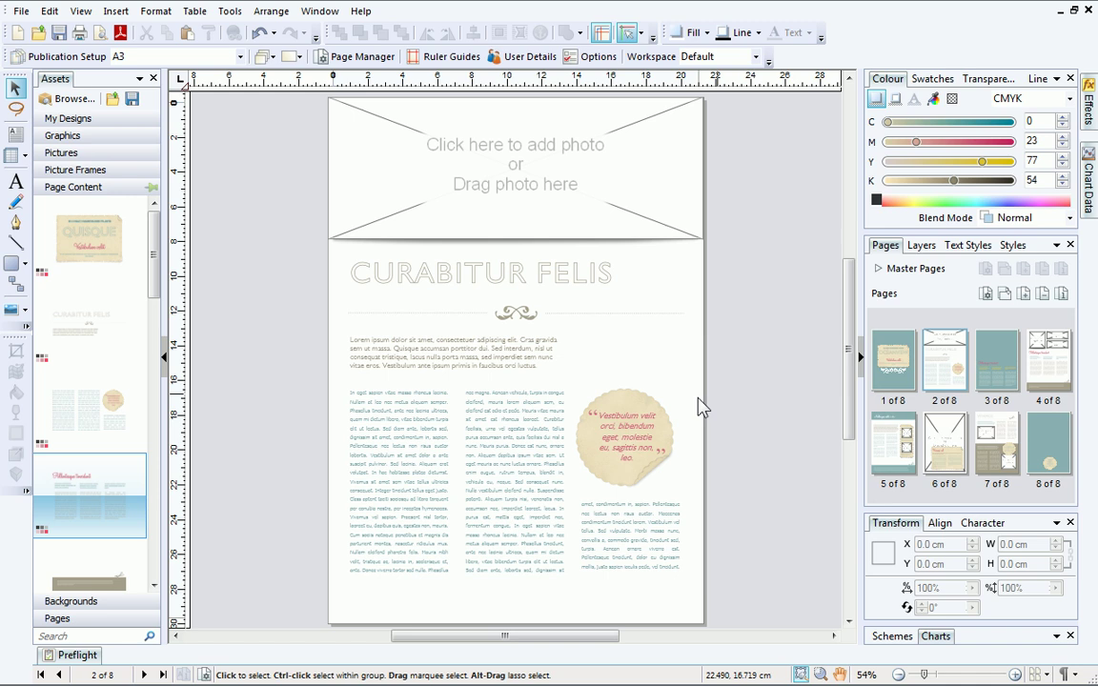
double_click(402, 439)
key(ctrl+a)
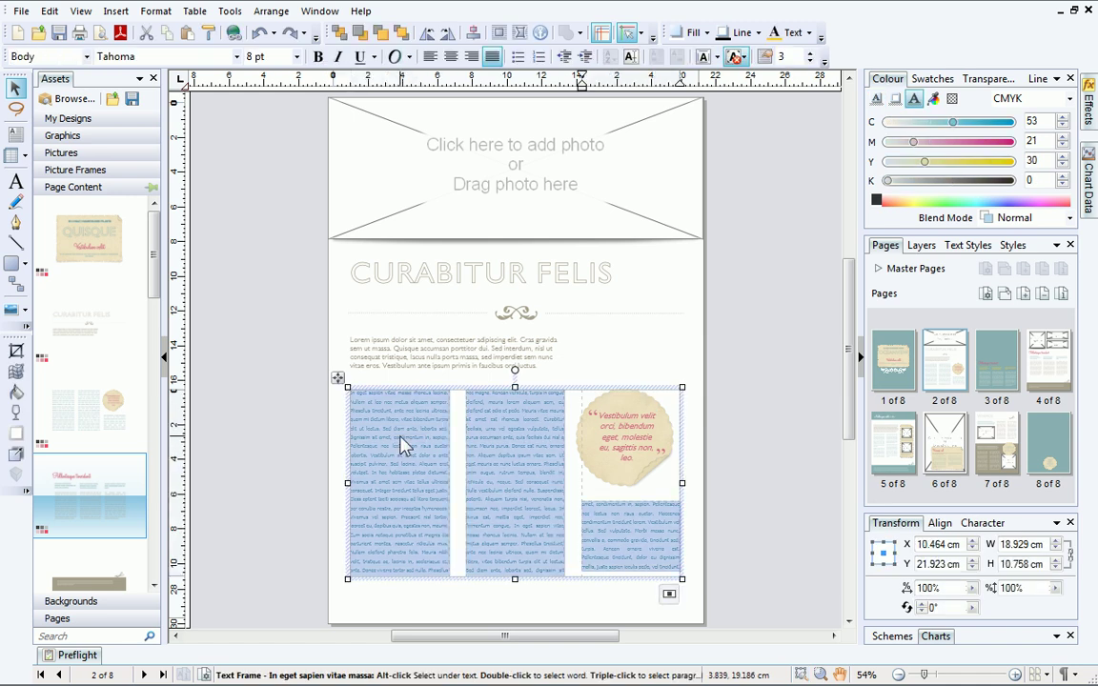
key(Delete)
text(very)
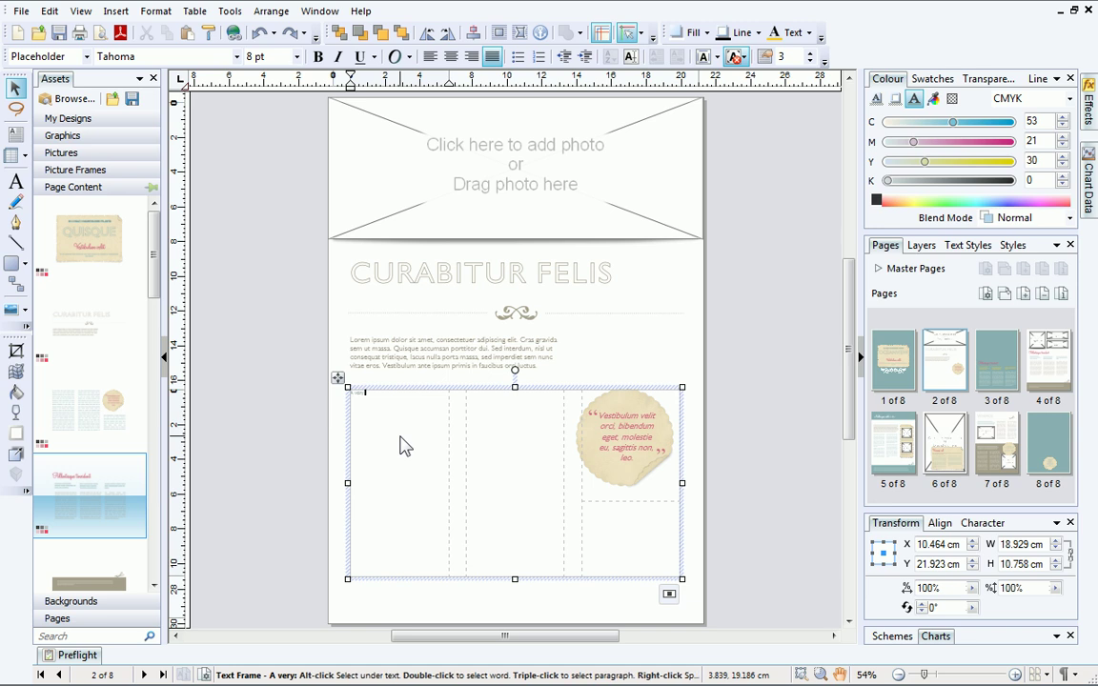
text( warm welcom)
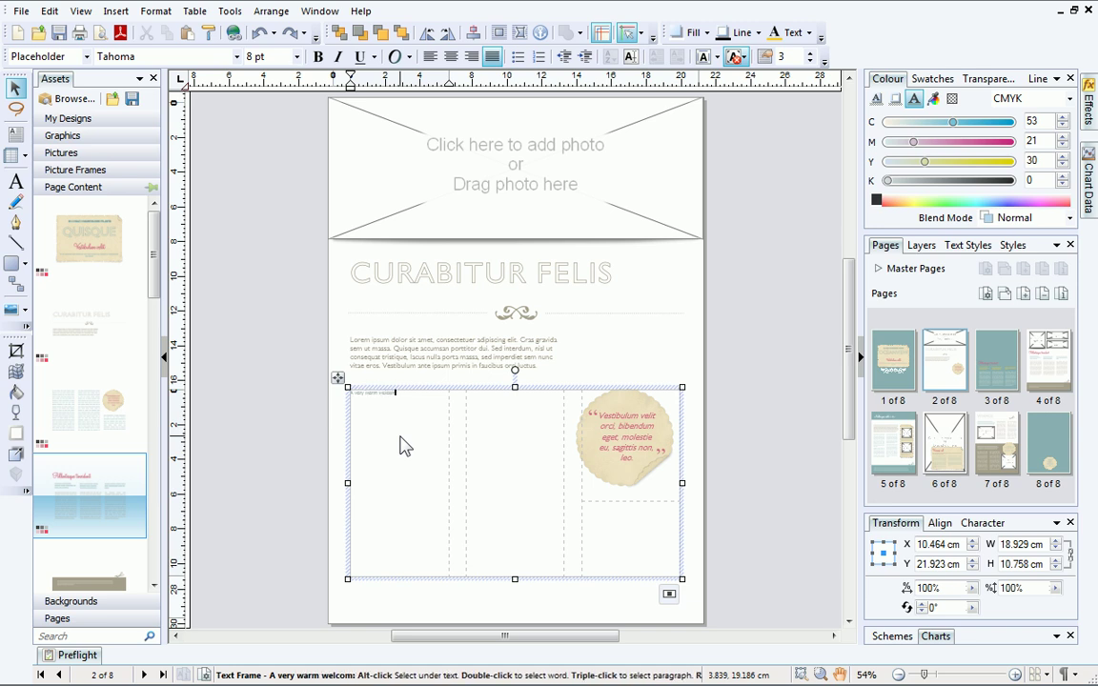
text(e to you)
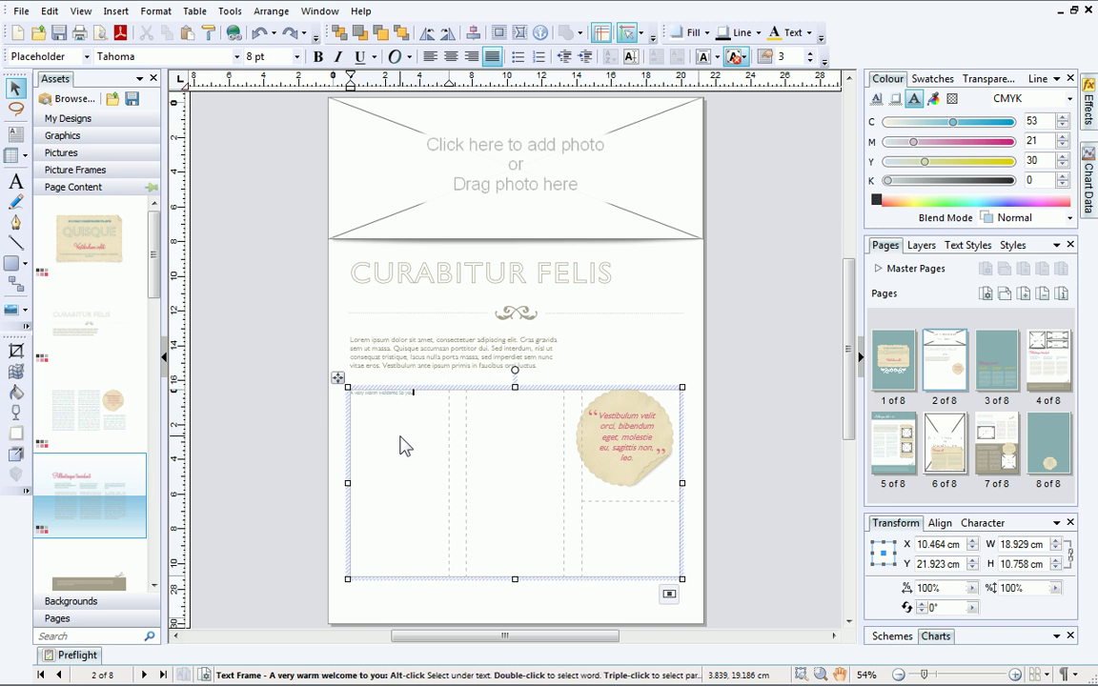
click(1016, 675)
click(1015, 674)
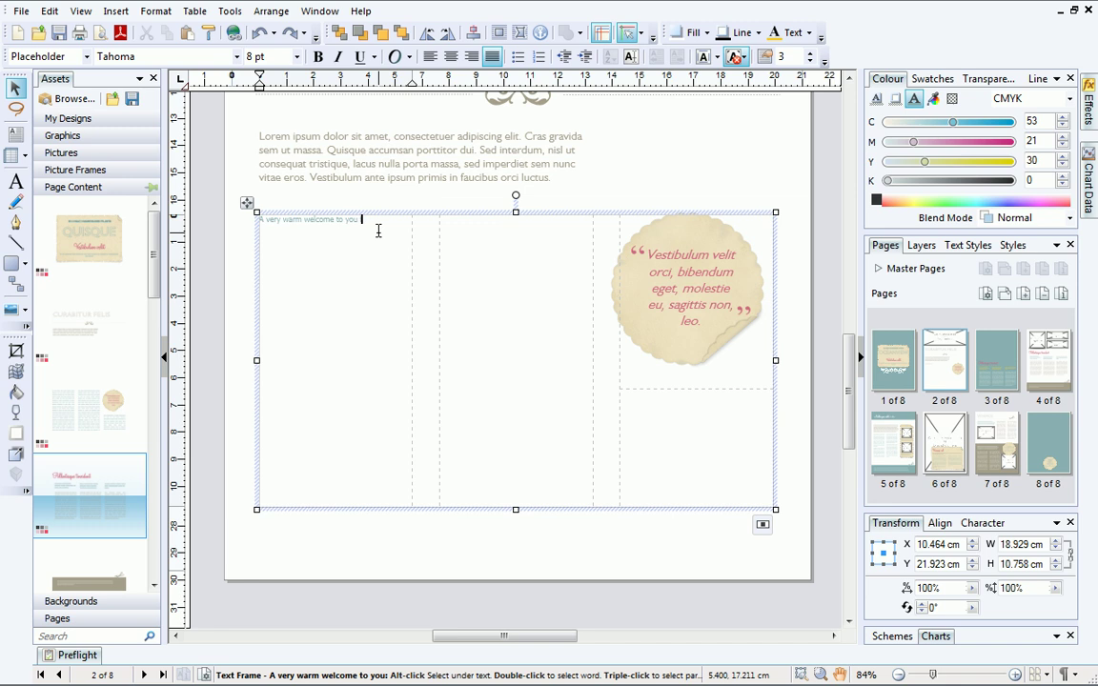
text(from all at Ol)
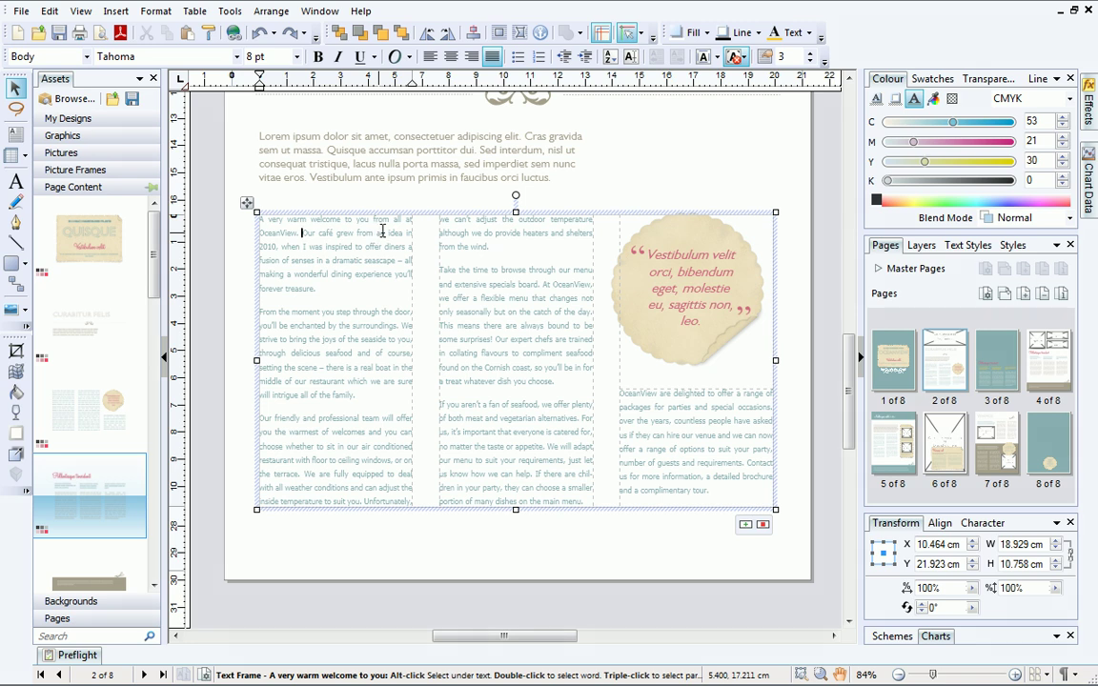
Step: Add 'to protect you' after 'shelter' and change 'enchanted' to 'delighted'
click(592, 234)
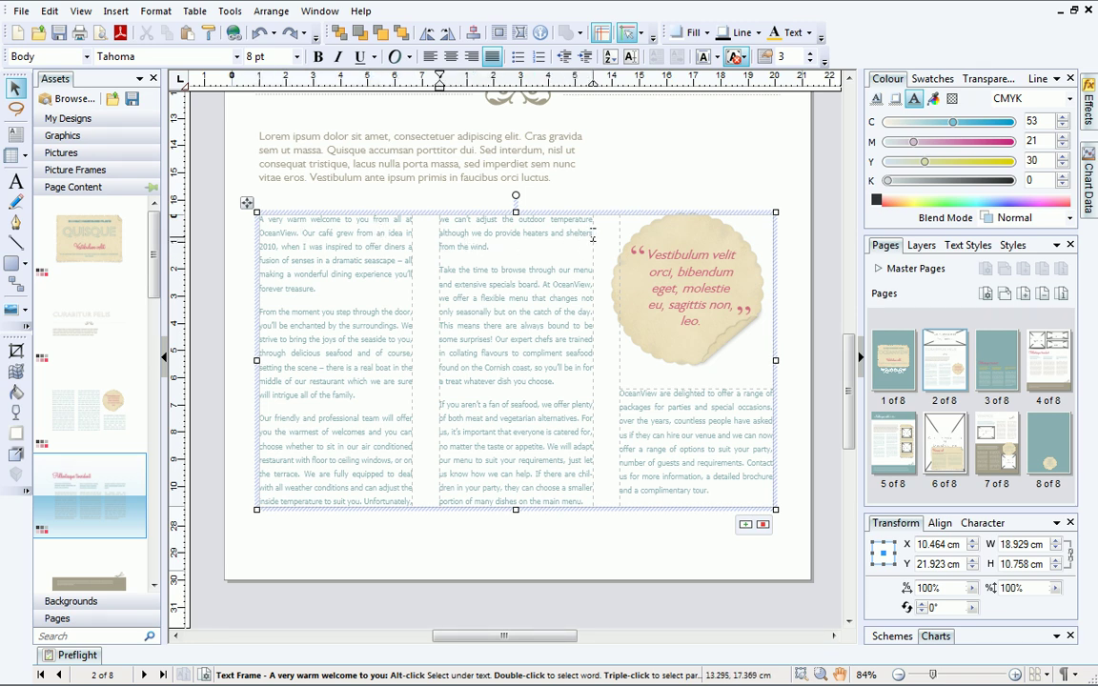
text(to protec)
text(t you)
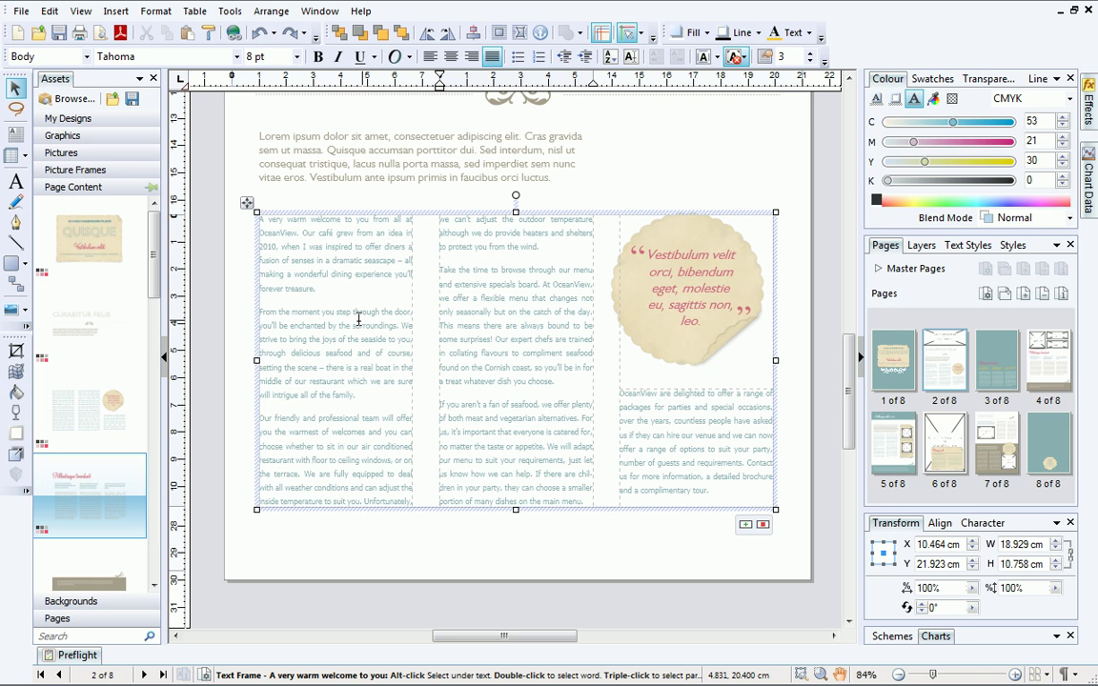
double_click(307, 326)
text(delig)
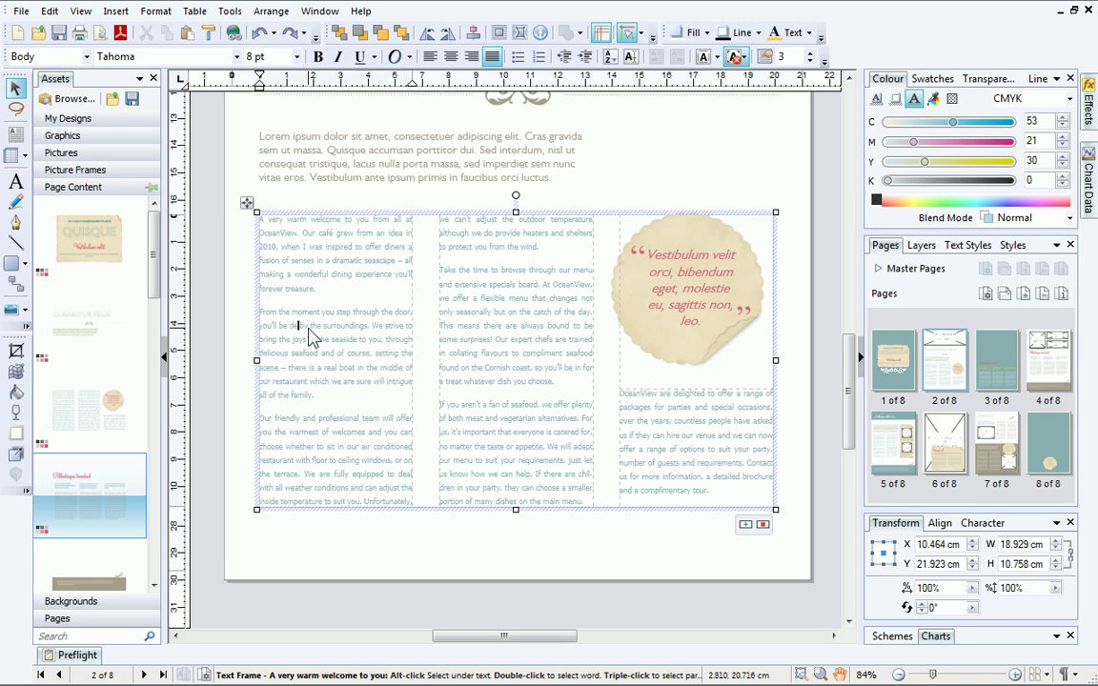
text(hted by)
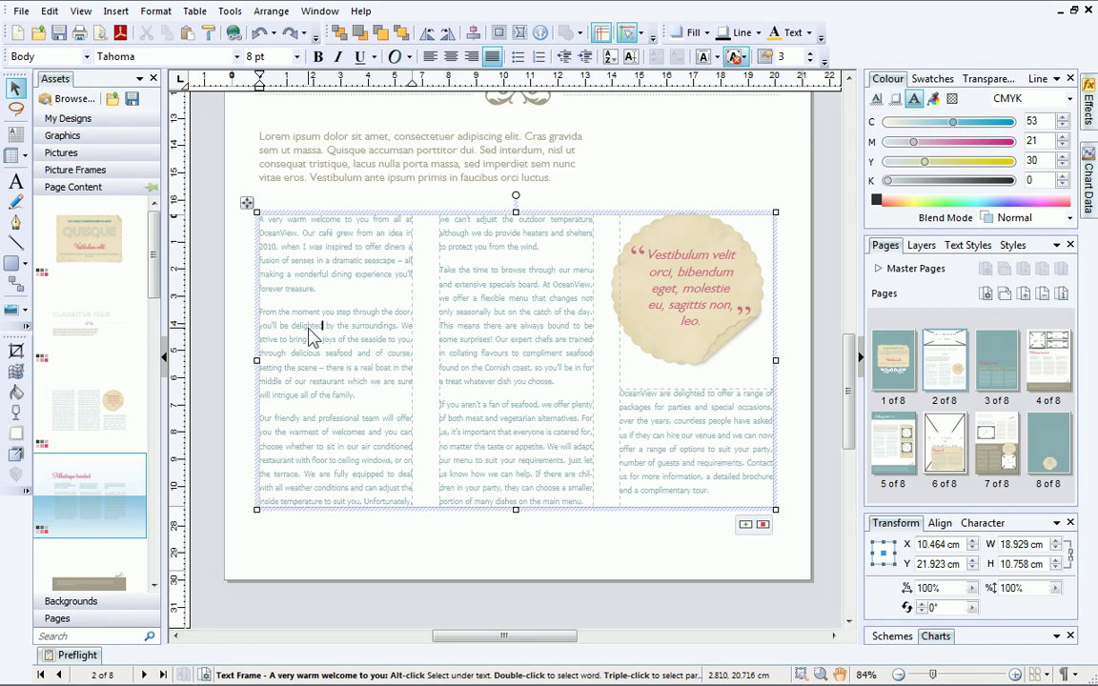
click(103, 155)
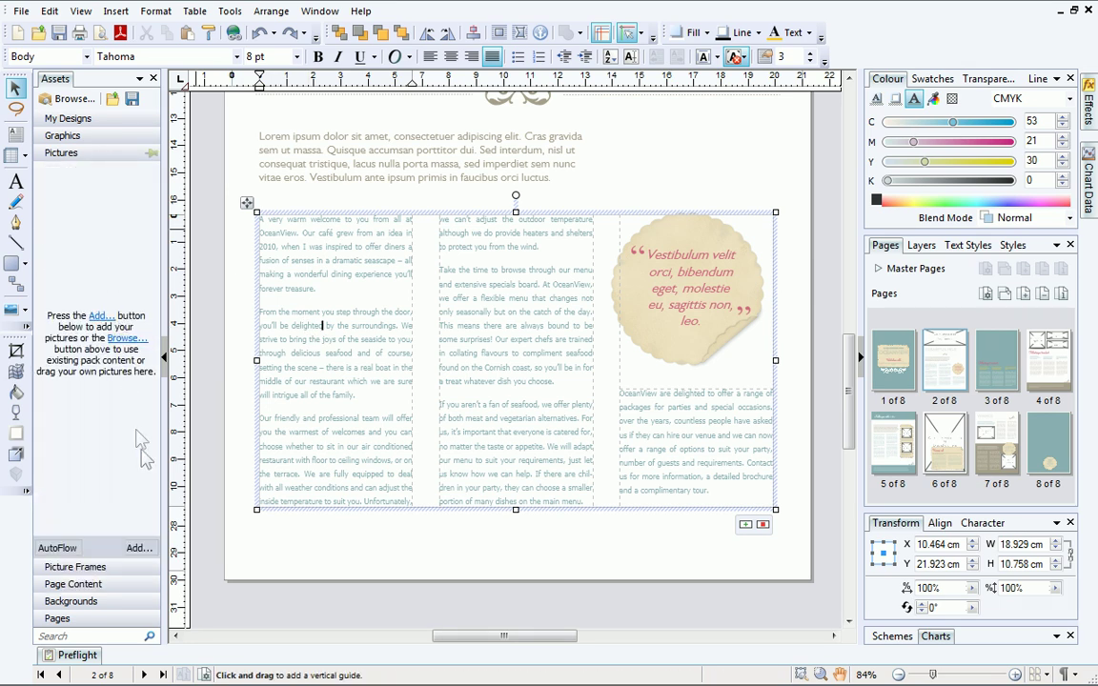
Step: Import all eleven photos from My Pictures into the Pictures assets
click(143, 549)
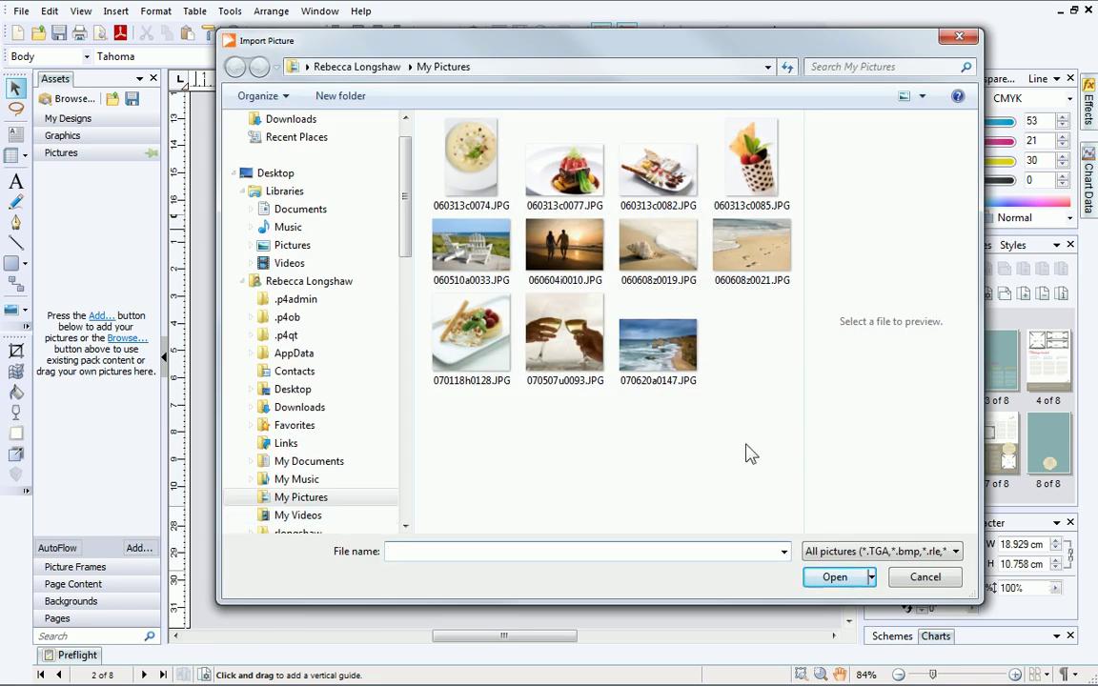
drag(797, 404, 424, 110)
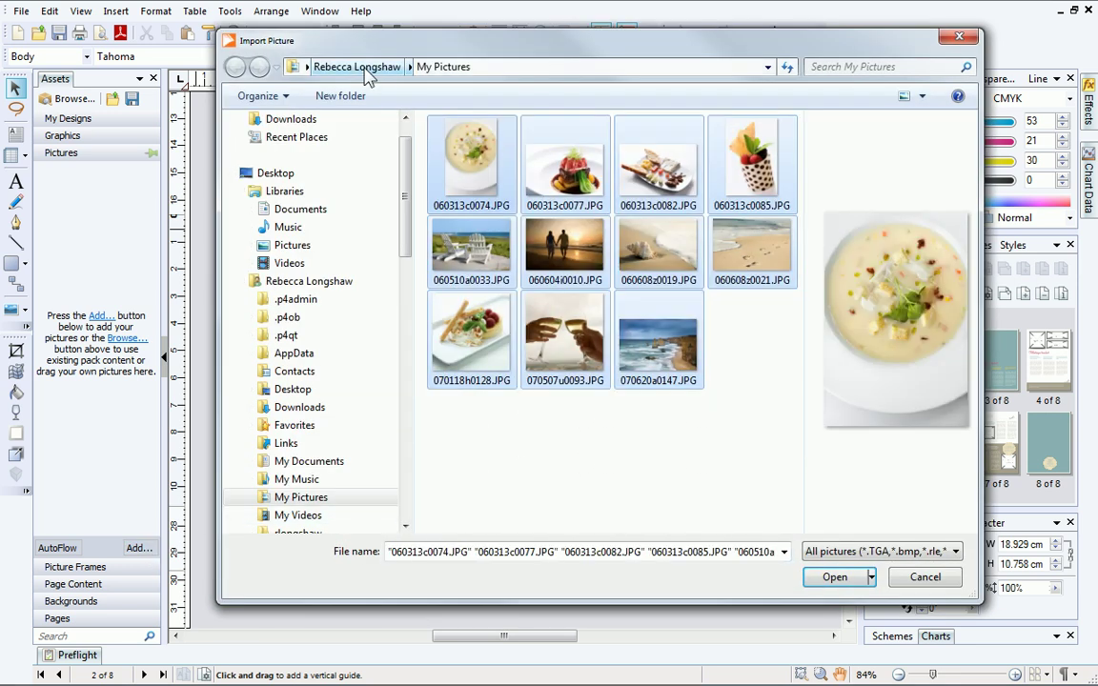
click(831, 578)
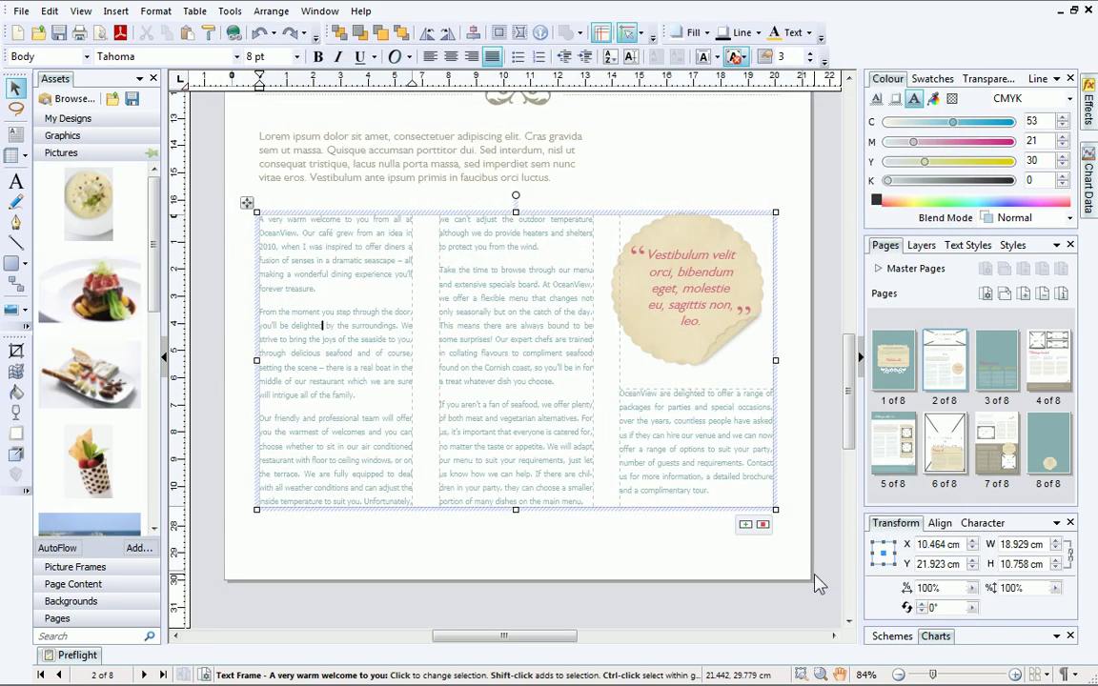
Step: Place the wine-glass photo on page 3, shrink it to about 12 cm and centre it near the top
double_click(998, 363)
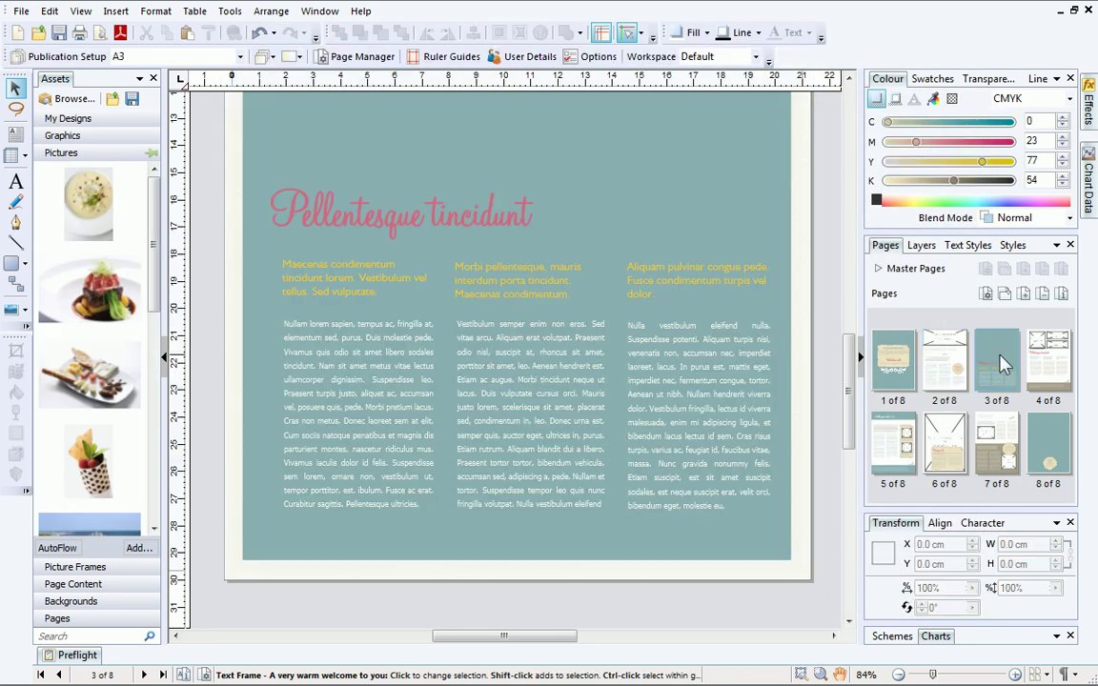
drag(851, 416, 848, 333)
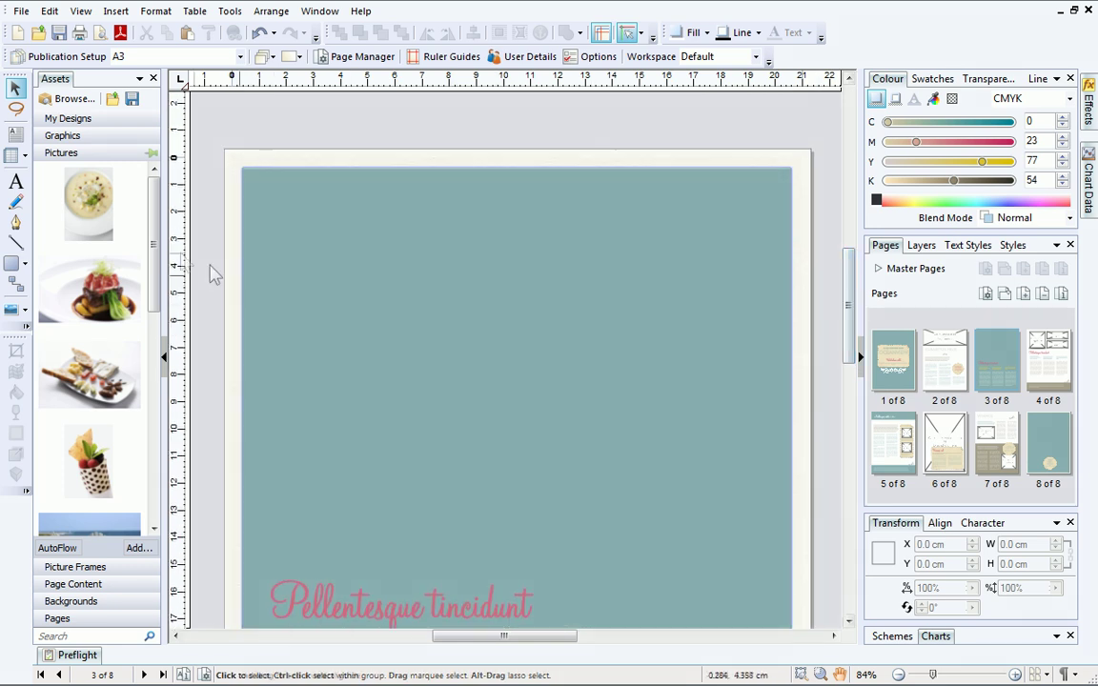
drag(153, 244, 169, 438)
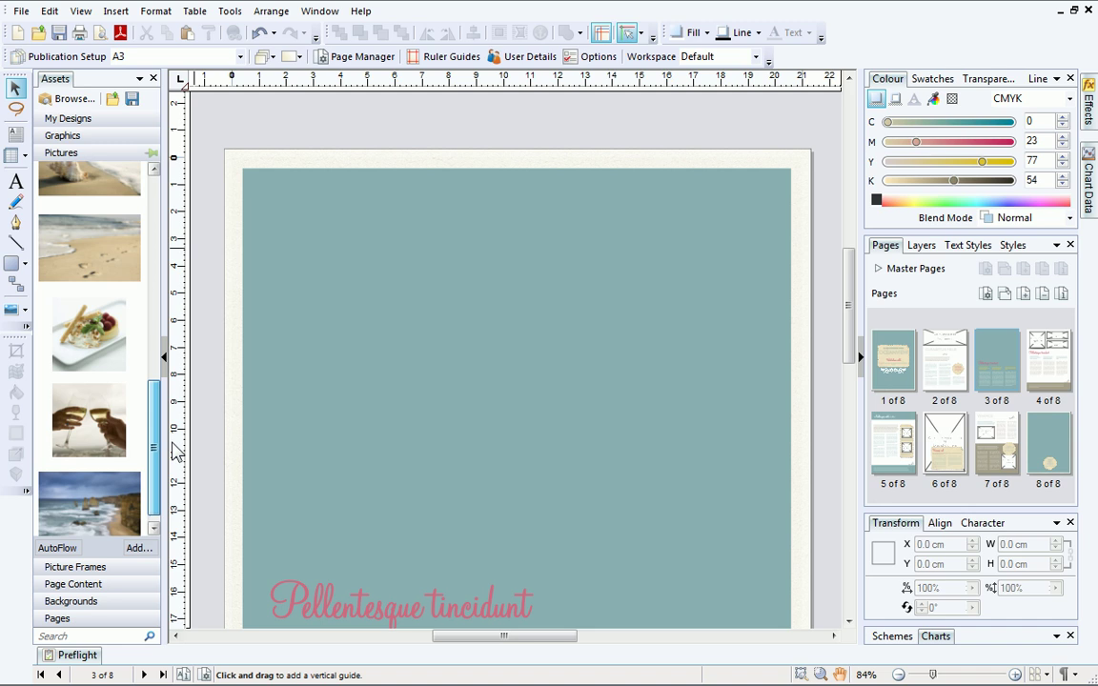
mouse_move(77, 430)
mouse_down()
mouse_move(487, 367)
mouse_move(429, 287)
mouse_up()
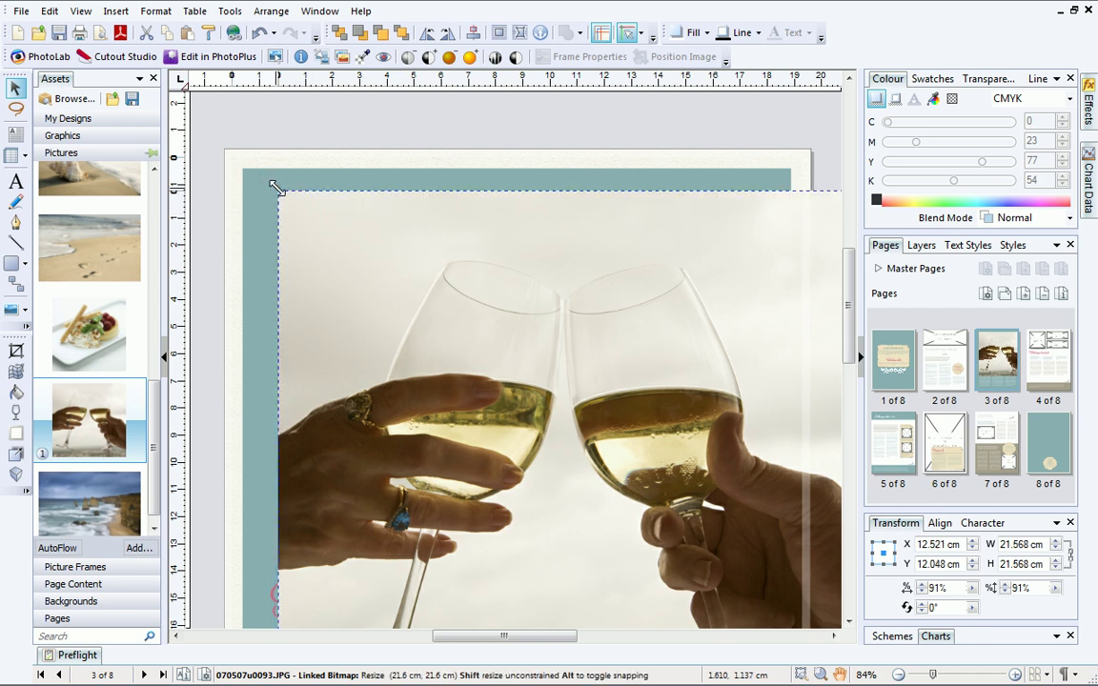
drag(276, 187, 534, 441)
mouse_move(632, 522)
mouse_down()
mouse_move(462, 287)
mouse_move(471, 309)
mouse_up()
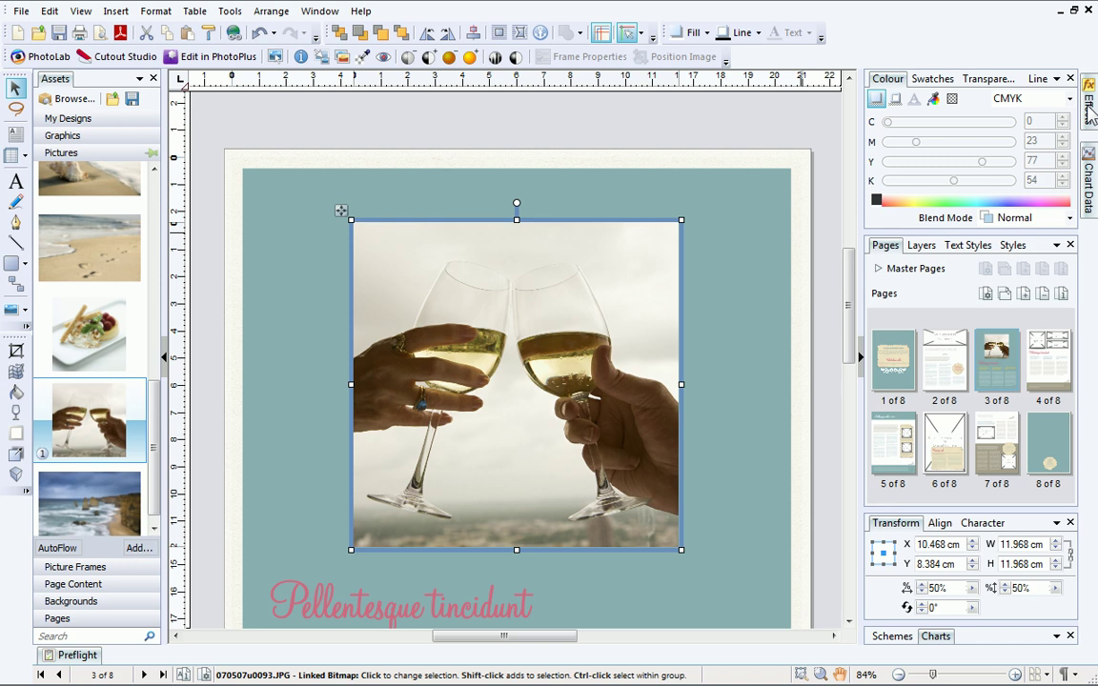
Step: Give the page 3 wine-glass photo a drop shadow faded to 10% opacity
click(1091, 113)
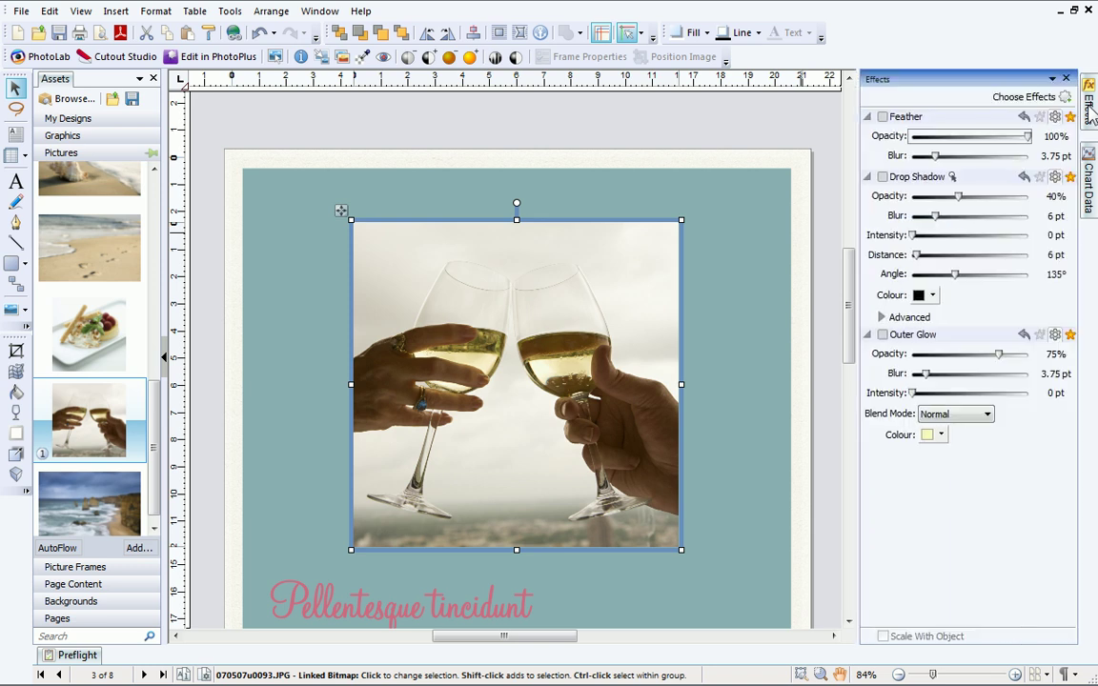
click(882, 177)
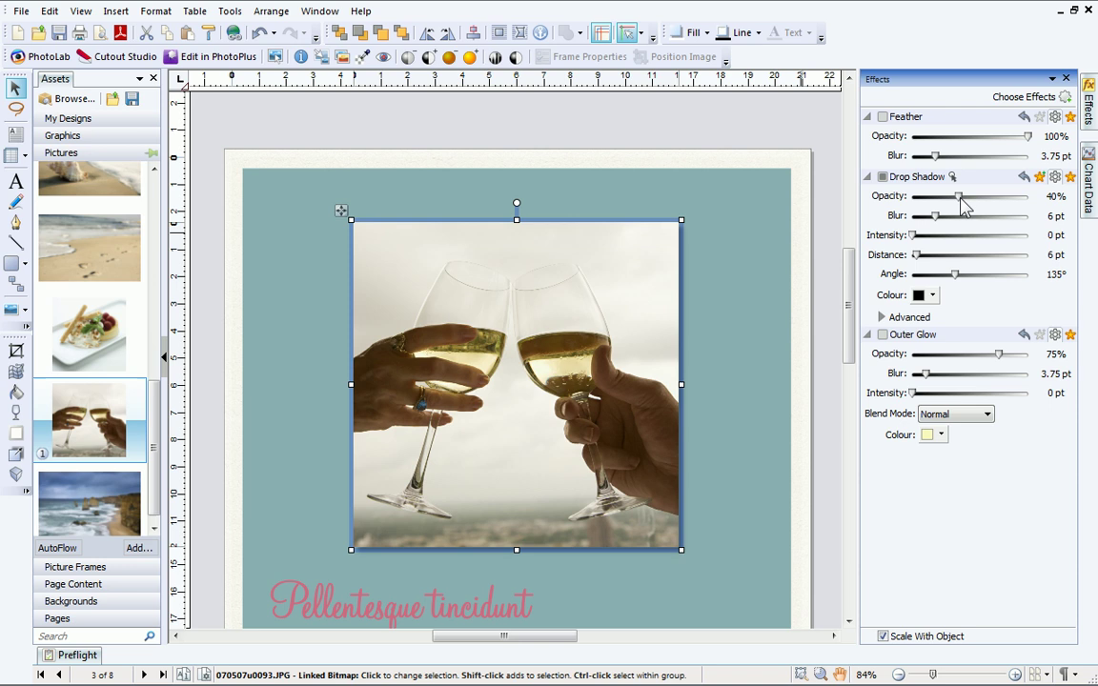
mouse_move(957, 196)
mouse_down()
mouse_move(925, 197)
mouse_move(963, 197)
mouse_move(950, 216)
mouse_move(955, 235)
mouse_up()
click(831, 314)
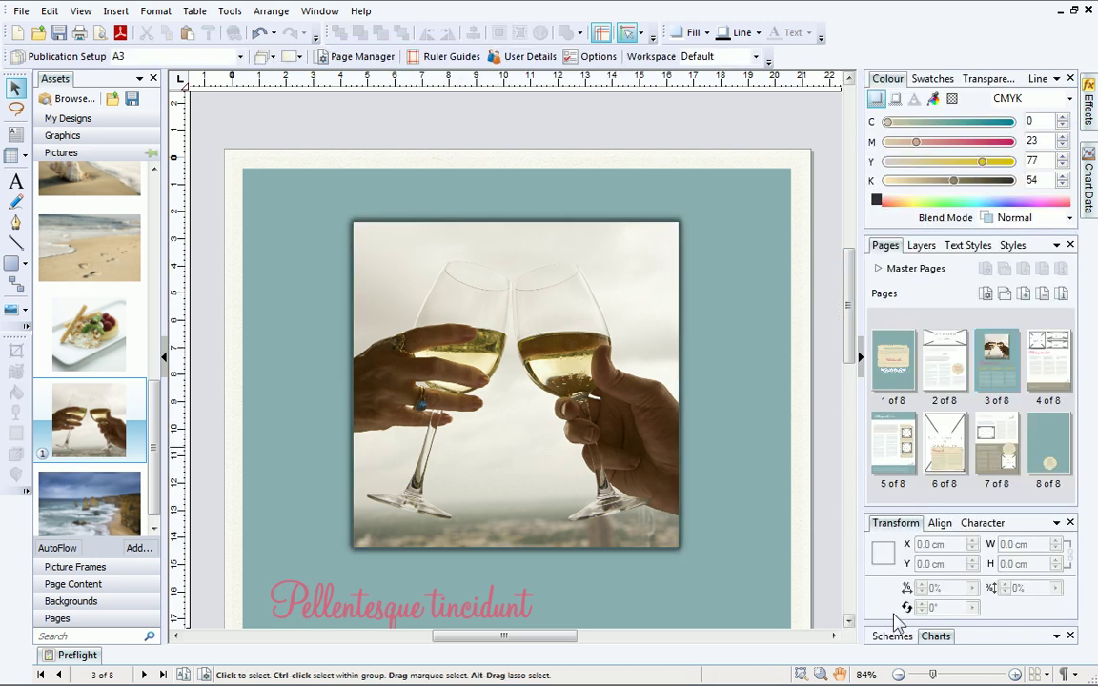
Step: Go to page 5 and place the beach-chairs photo in the lower frame, repositioning it
click(898, 675)
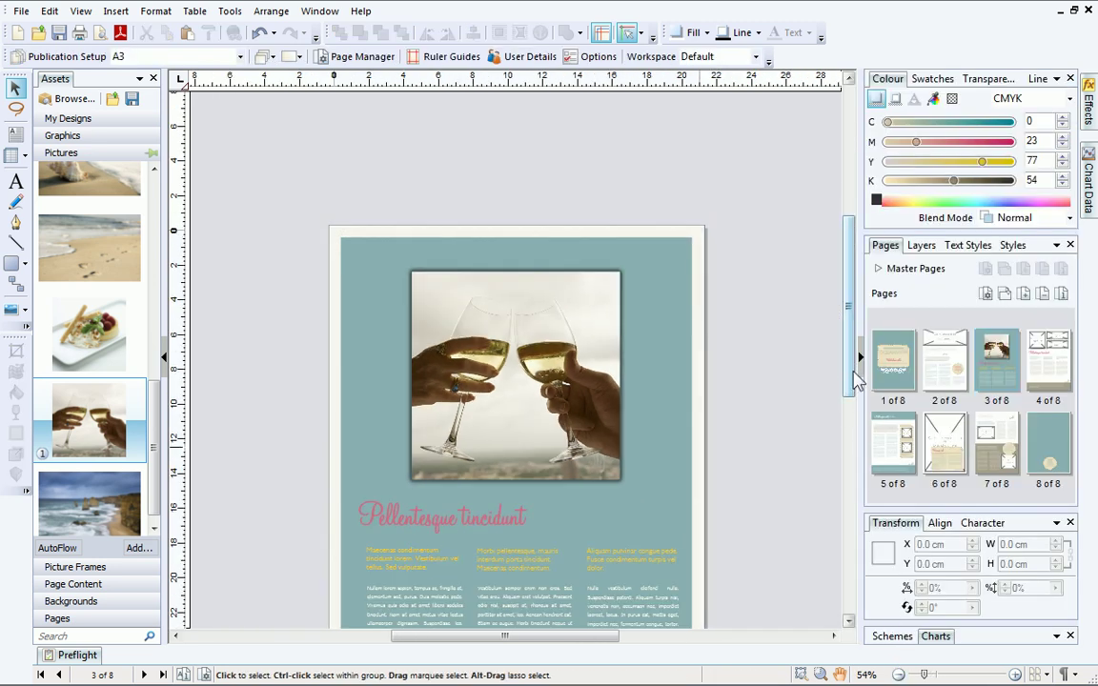
drag(856, 381, 854, 429)
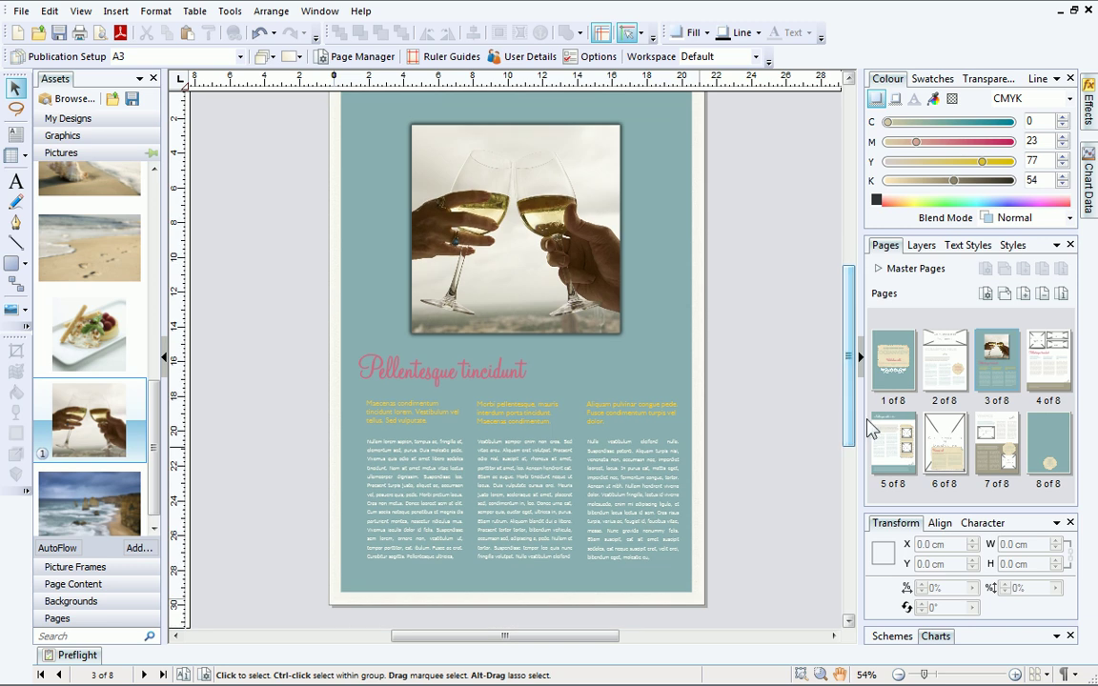
click(893, 440)
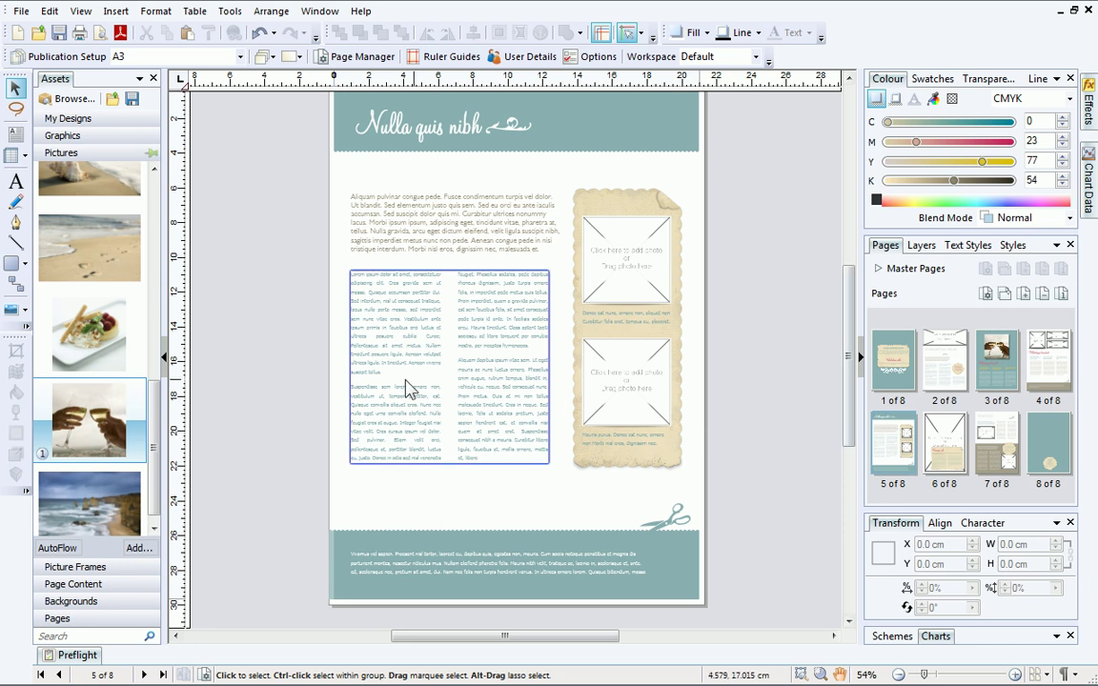
scroll(159, 375, up, 3)
drag(158, 372, 161, 252)
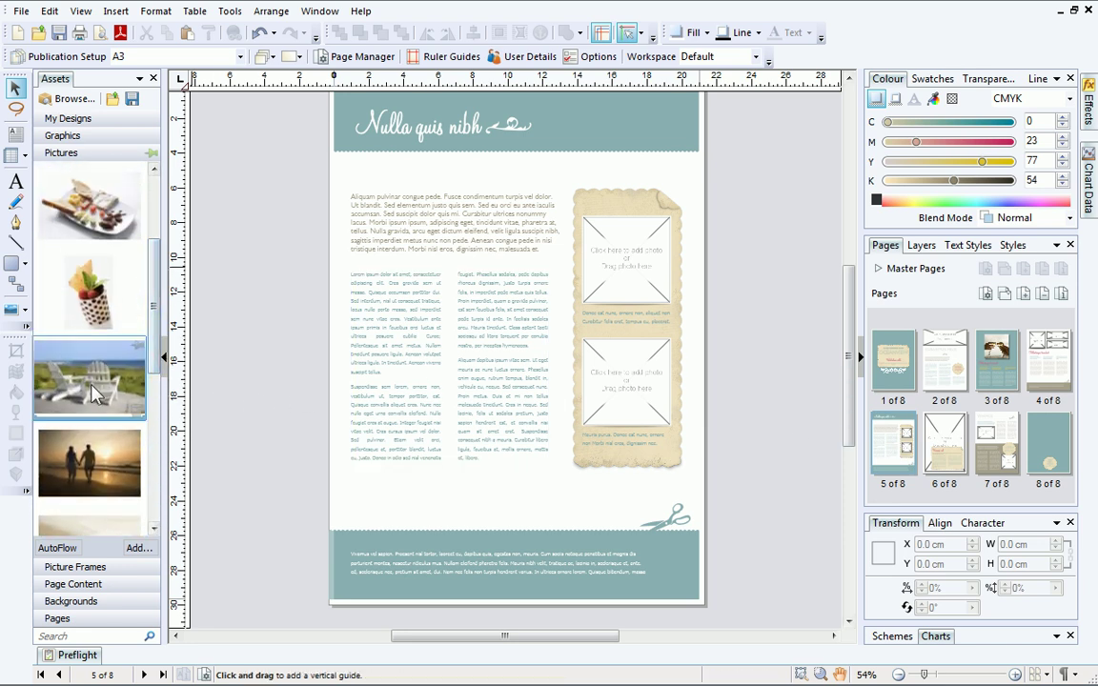
drag(98, 393, 637, 385)
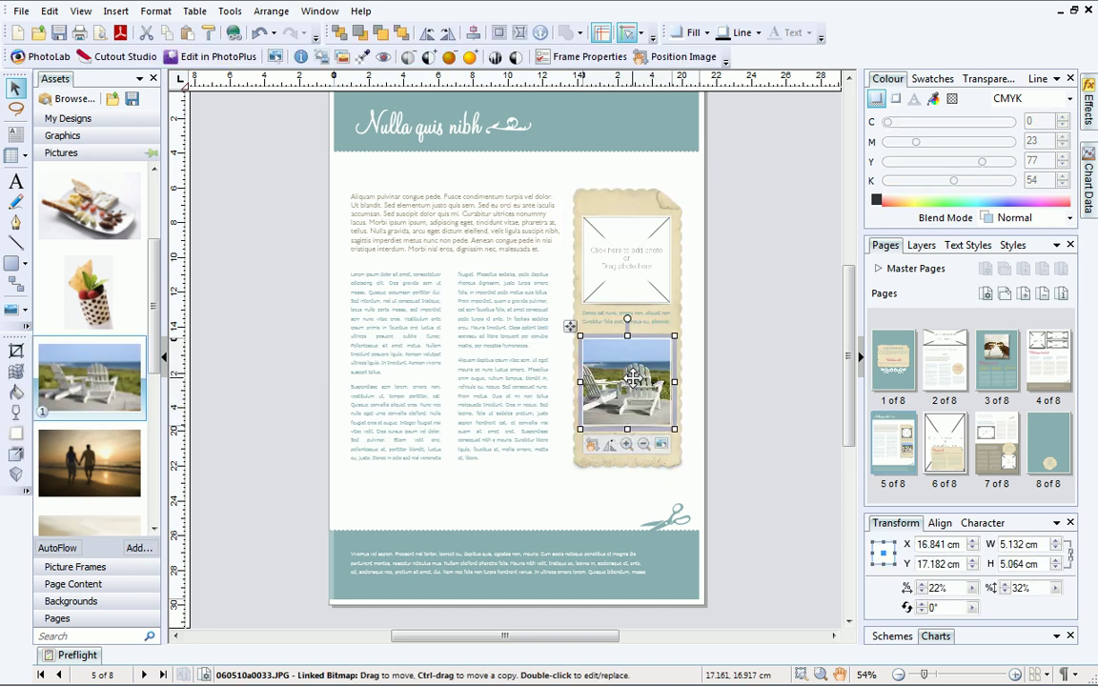
click(591, 444)
mouse_move(619, 386)
mouse_down()
mouse_move(646, 391)
mouse_move(629, 395)
mouse_up()
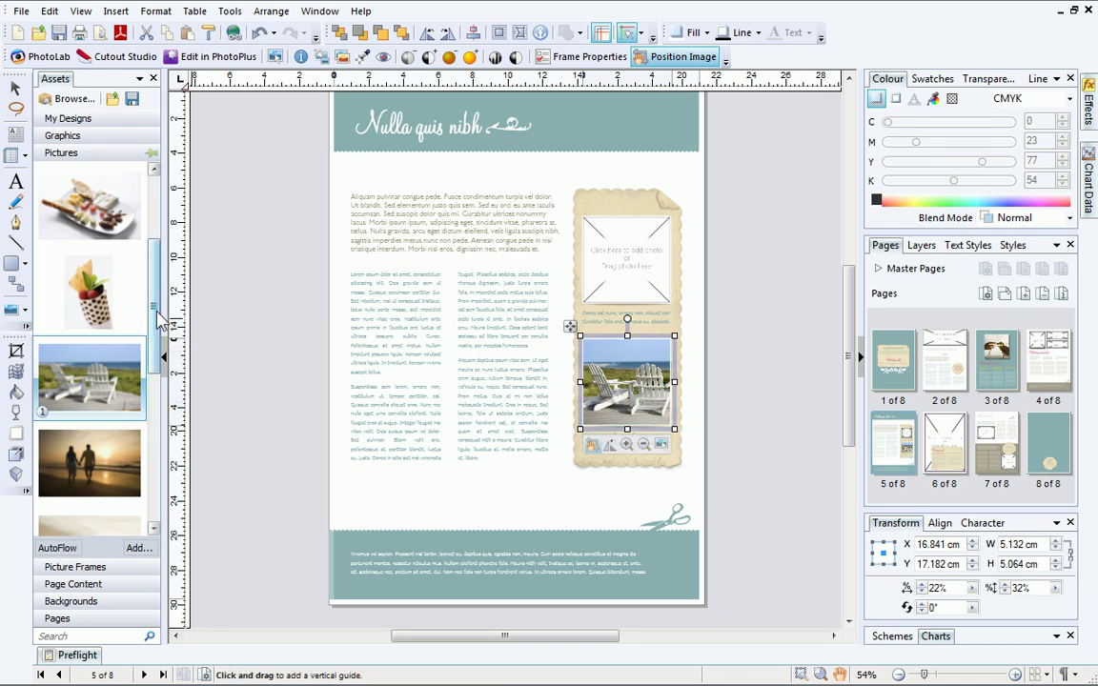
Step: Fill the upper frame with the plated dessert photo
mouse_move(153, 314)
mouse_down()
mouse_move(167, 380)
mouse_move(162, 419)
mouse_up()
mouse_move(88, 405)
mouse_down()
mouse_move(637, 259)
mouse_move(629, 250)
mouse_up()
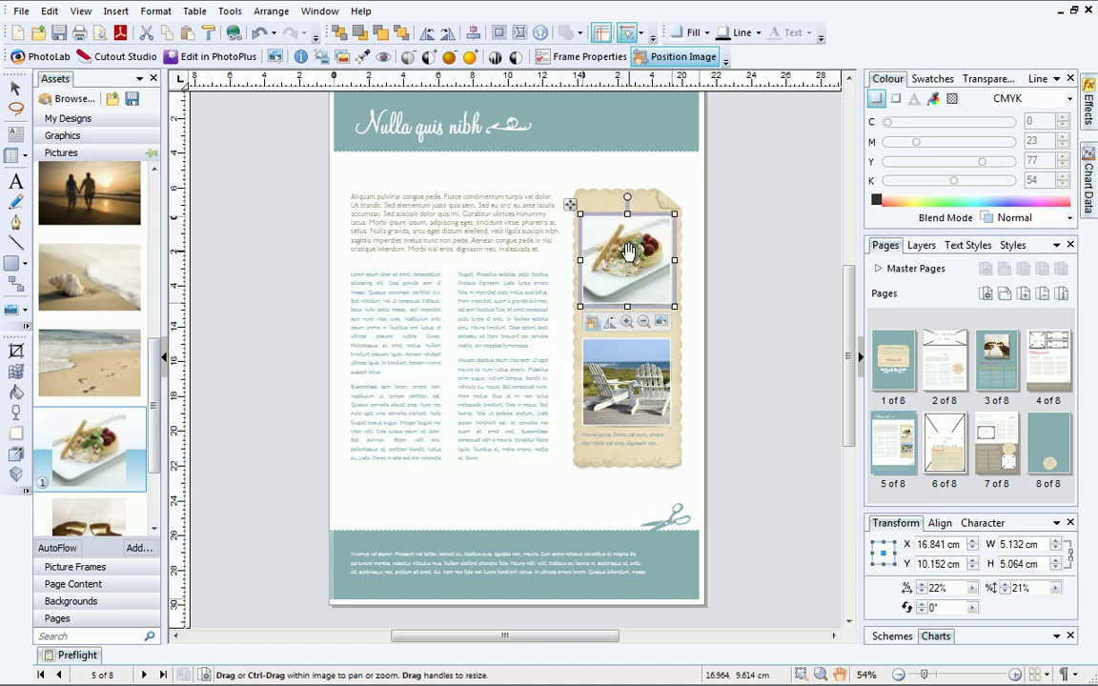
click(779, 385)
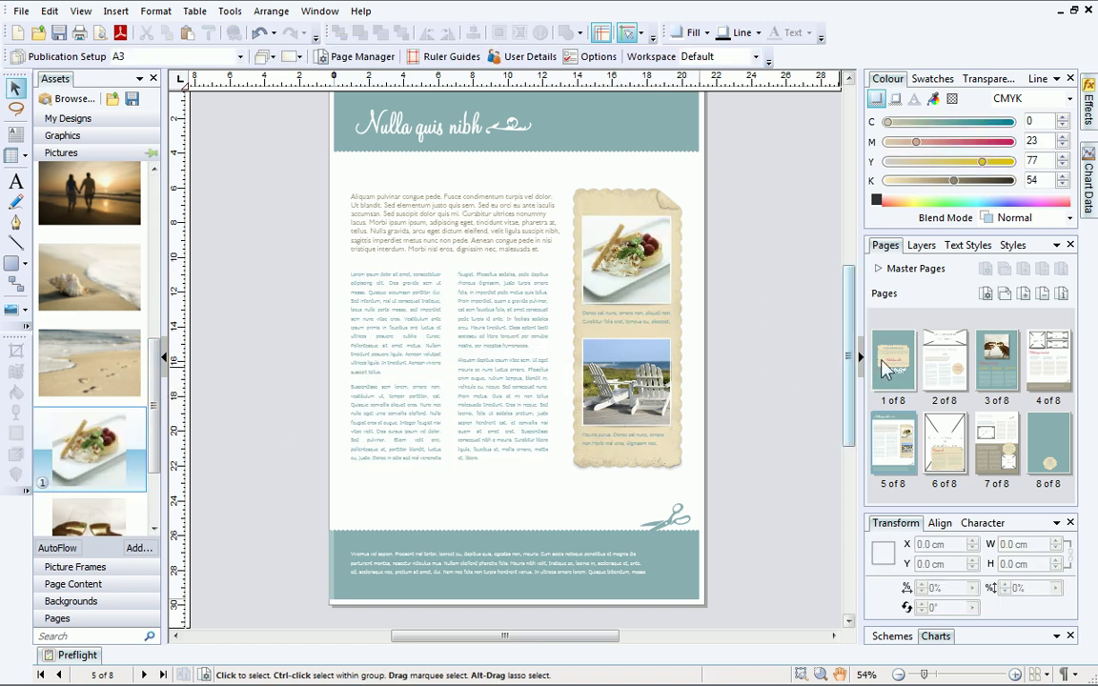
Step: Place the polka-dot dessert photo, about 16 by 24 cm, onto page 2
click(938, 360)
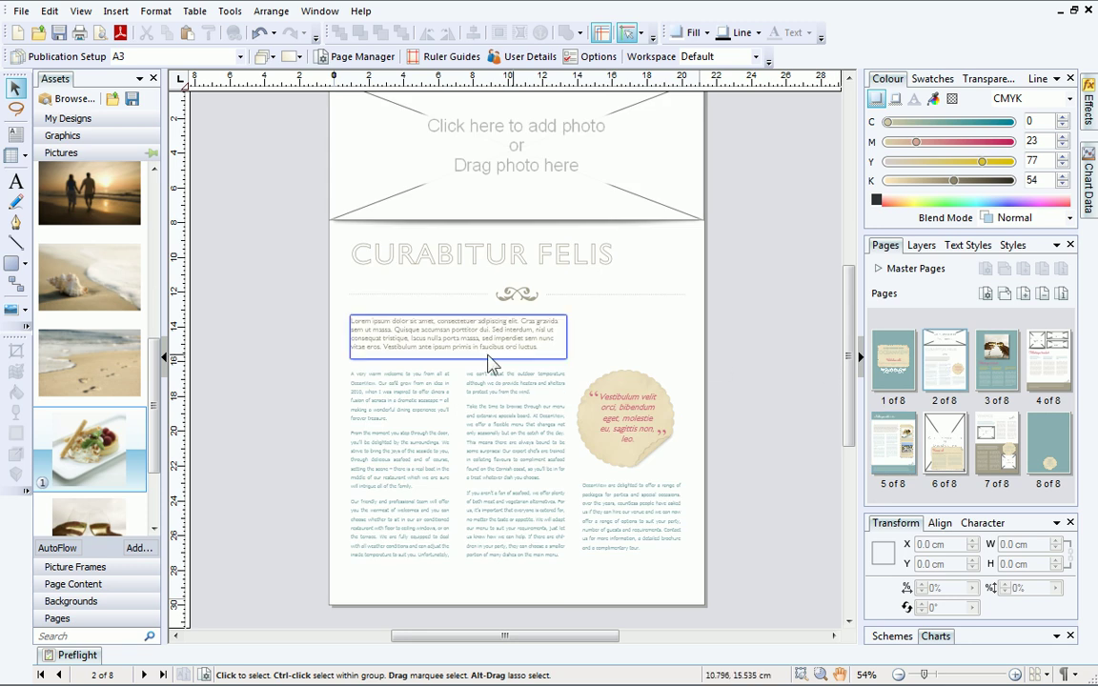
drag(154, 378, 155, 278)
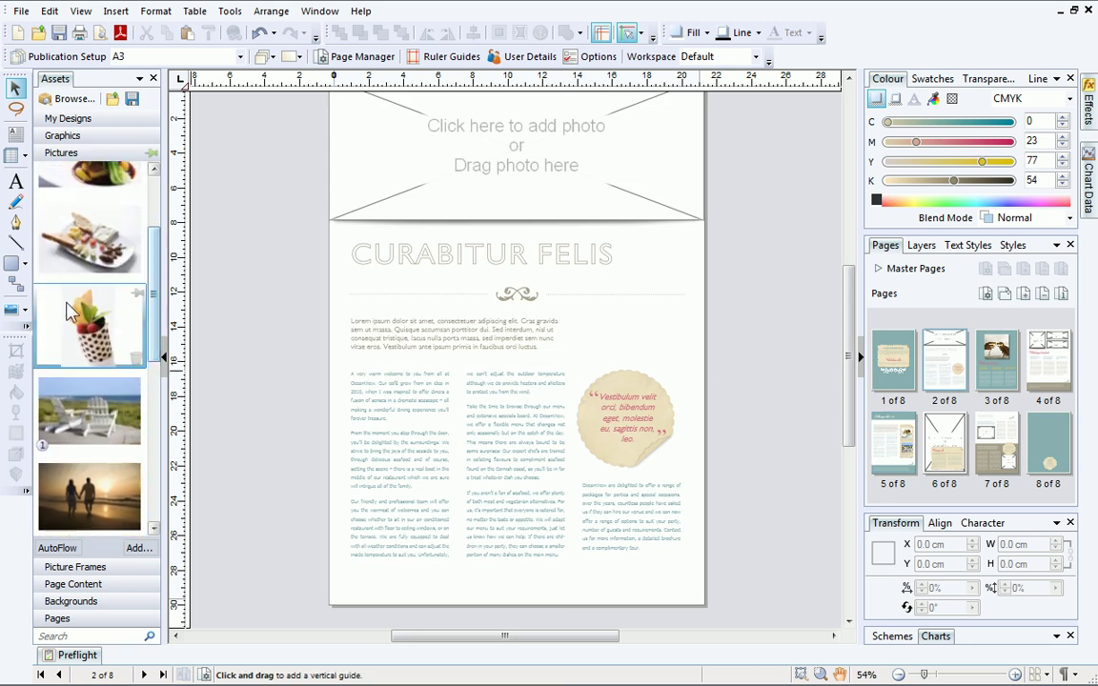
mouse_move(89, 324)
mouse_down()
mouse_move(717, 402)
mouse_move(405, 205)
mouse_up()
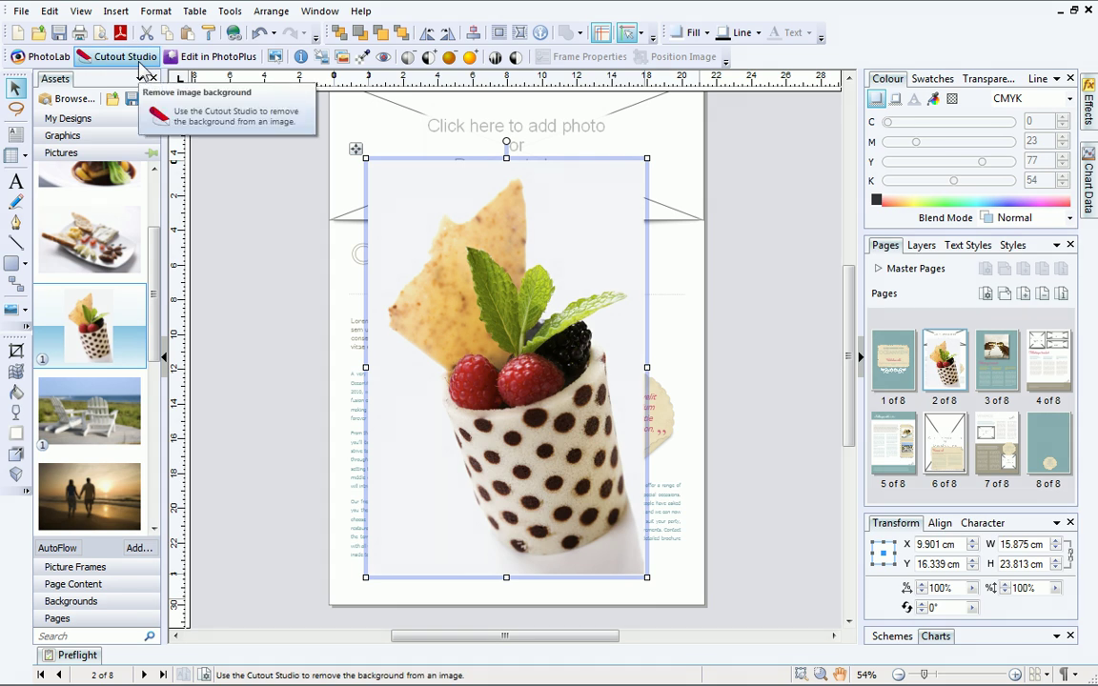
Step: Cut away the dessert photo's white background in Cutout Studio with Discard and Keep brushes
click(140, 67)
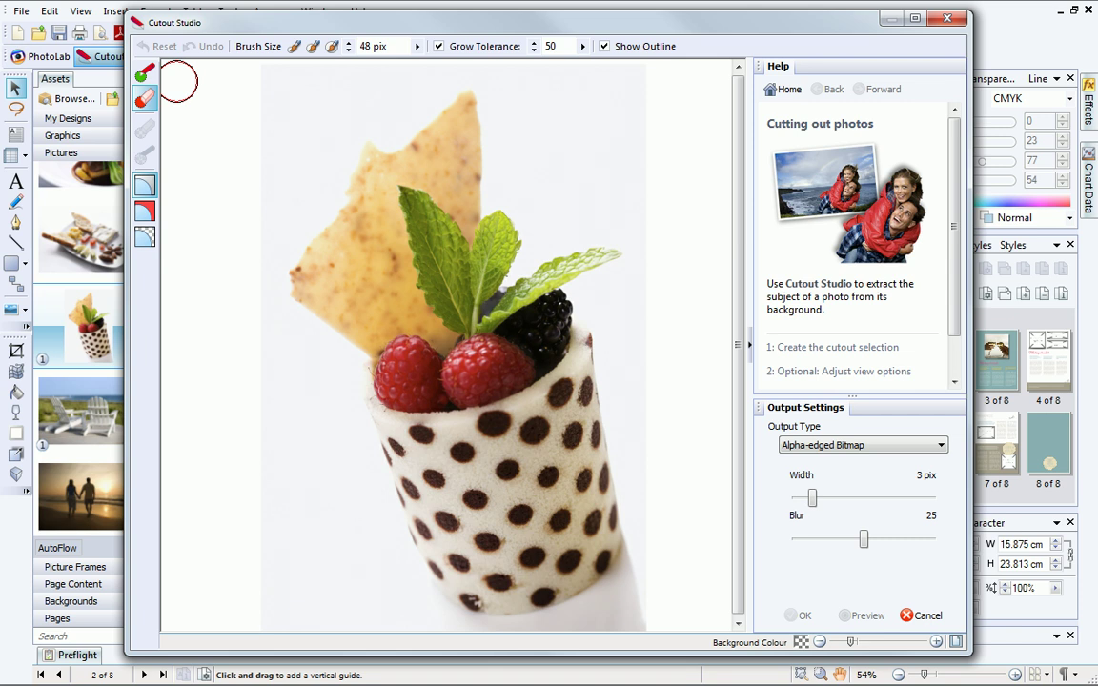
click(255, 121)
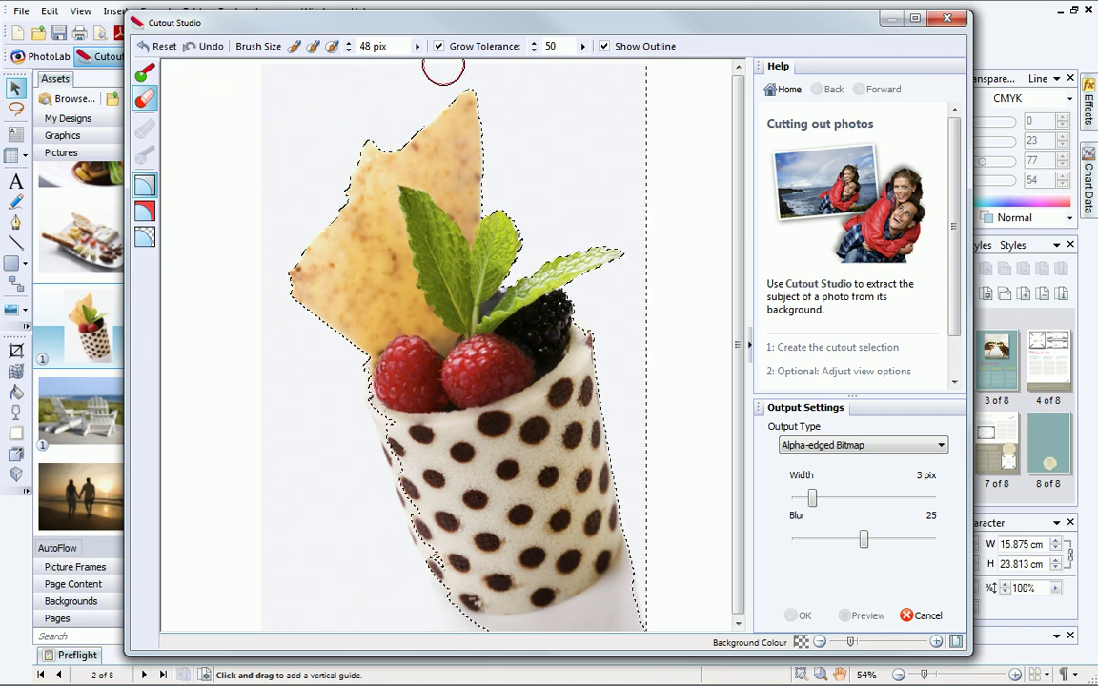
mouse_move(647, 112)
mouse_down()
mouse_move(664, 552)
mouse_move(652, 568)
mouse_move(317, 500)
mouse_up()
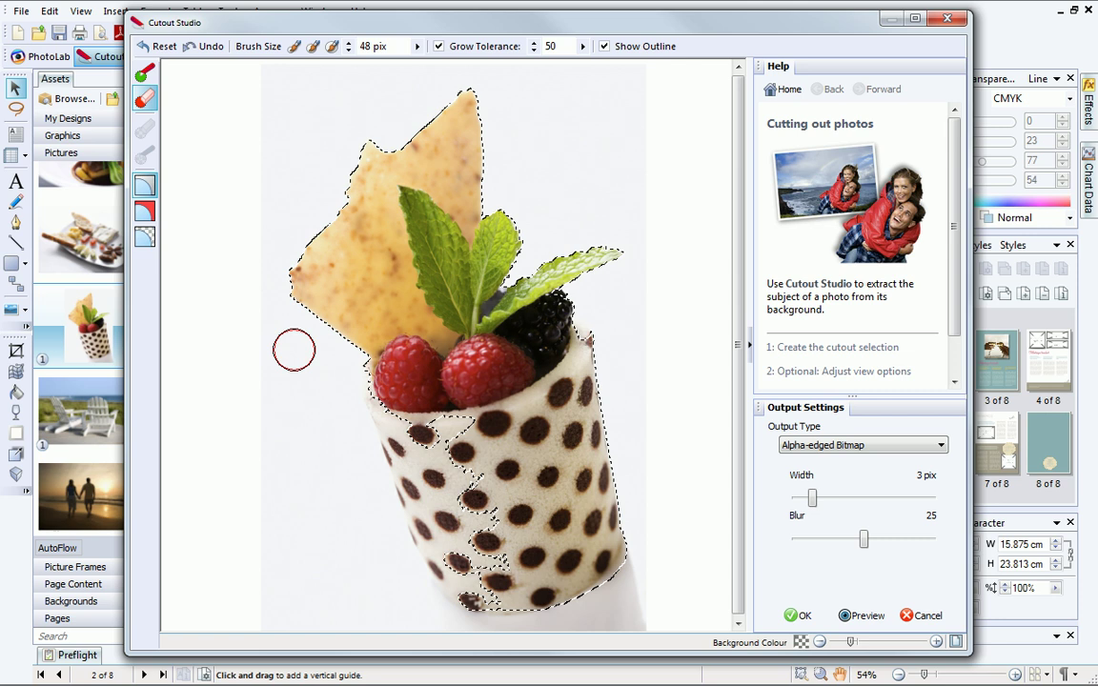
click(146, 74)
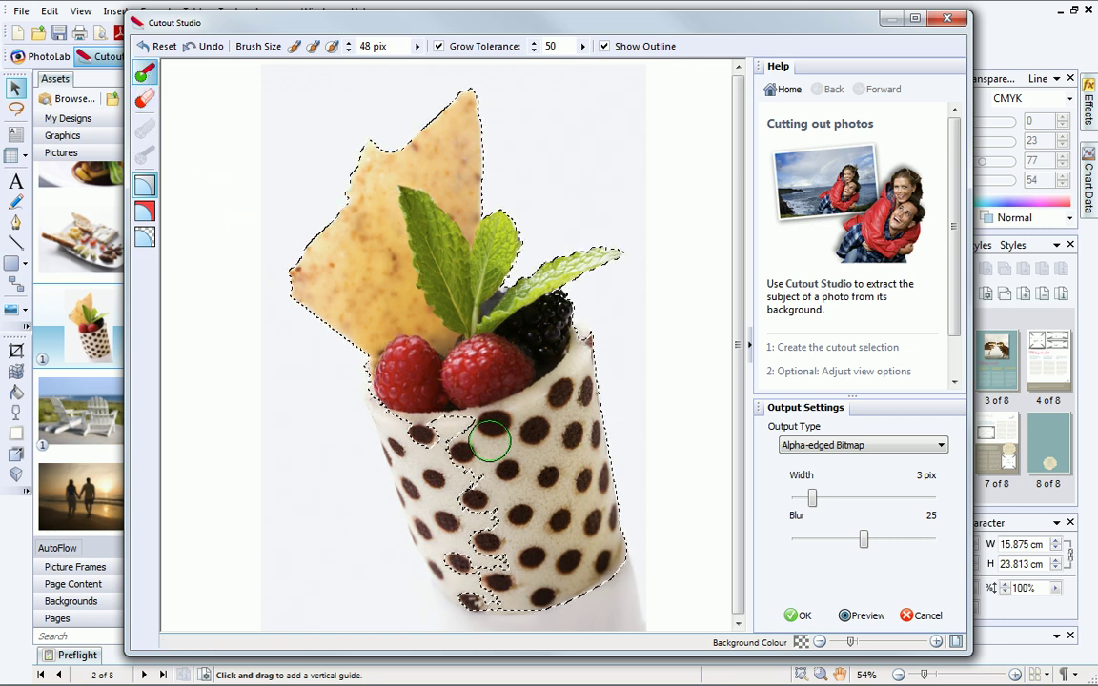
mouse_move(489, 440)
mouse_down()
mouse_move(400, 386)
mouse_move(429, 448)
mouse_move(473, 471)
mouse_up()
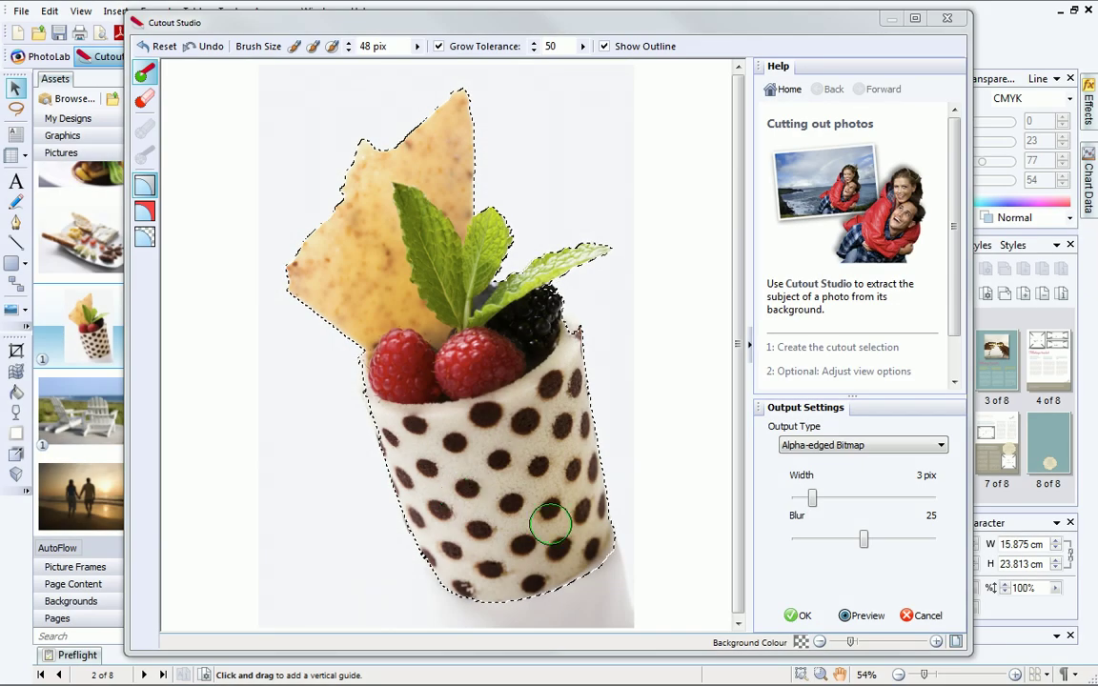
click(860, 617)
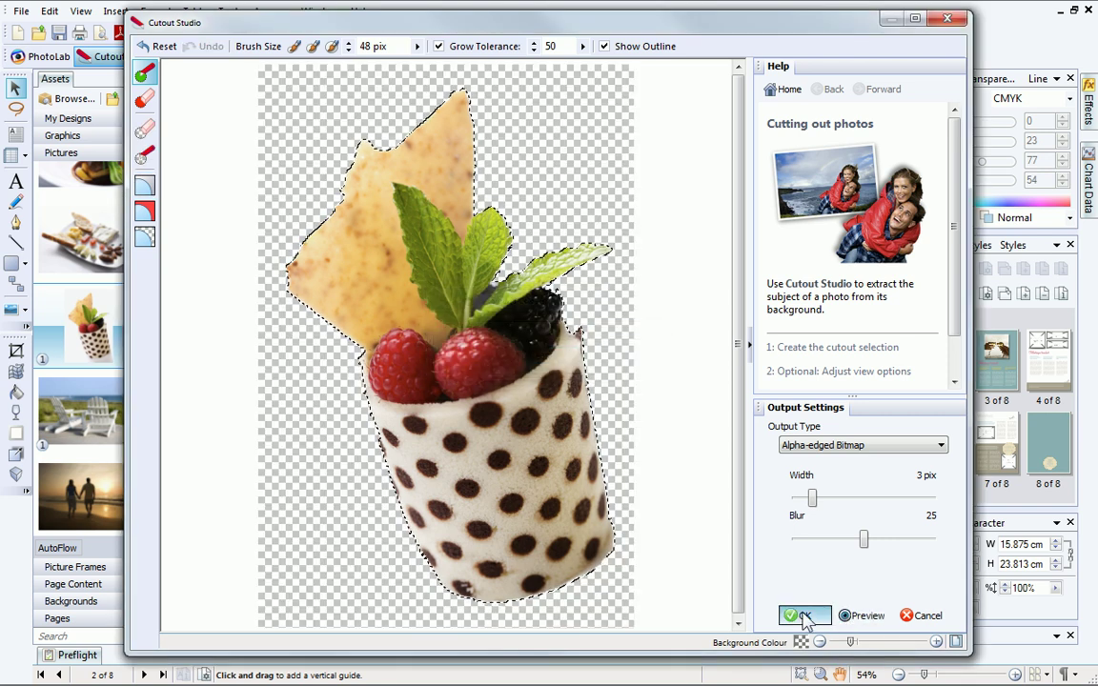
click(805, 617)
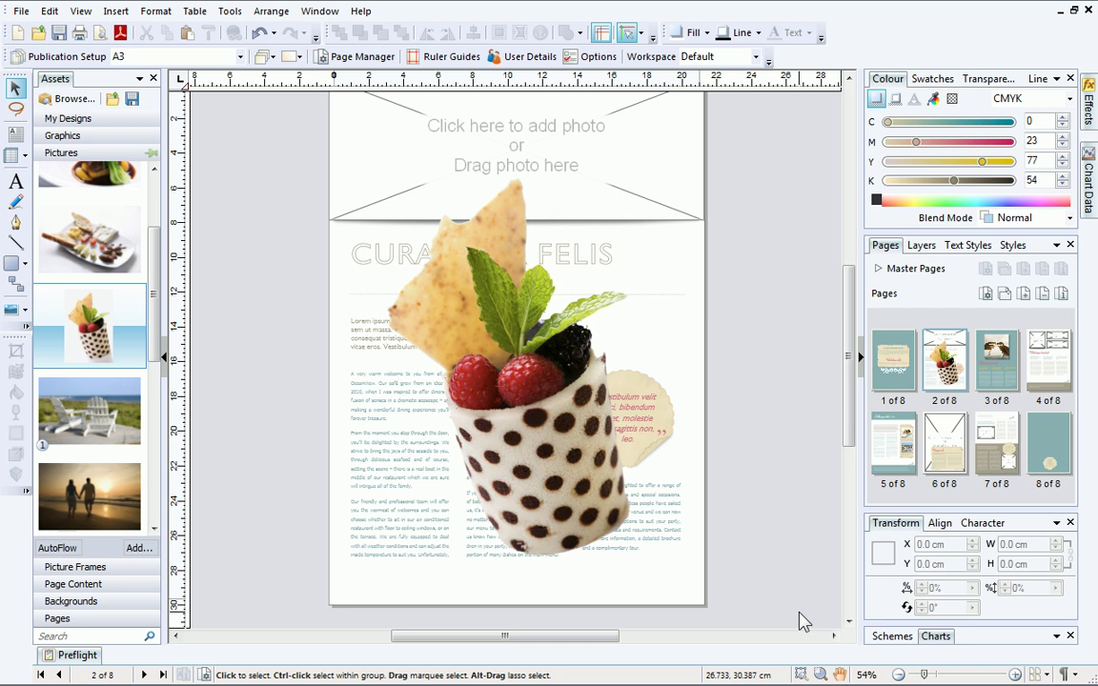
Step: Shrink the dessert to 43%, delete the round quote badge, and move the dessert into the right column
click(568, 459)
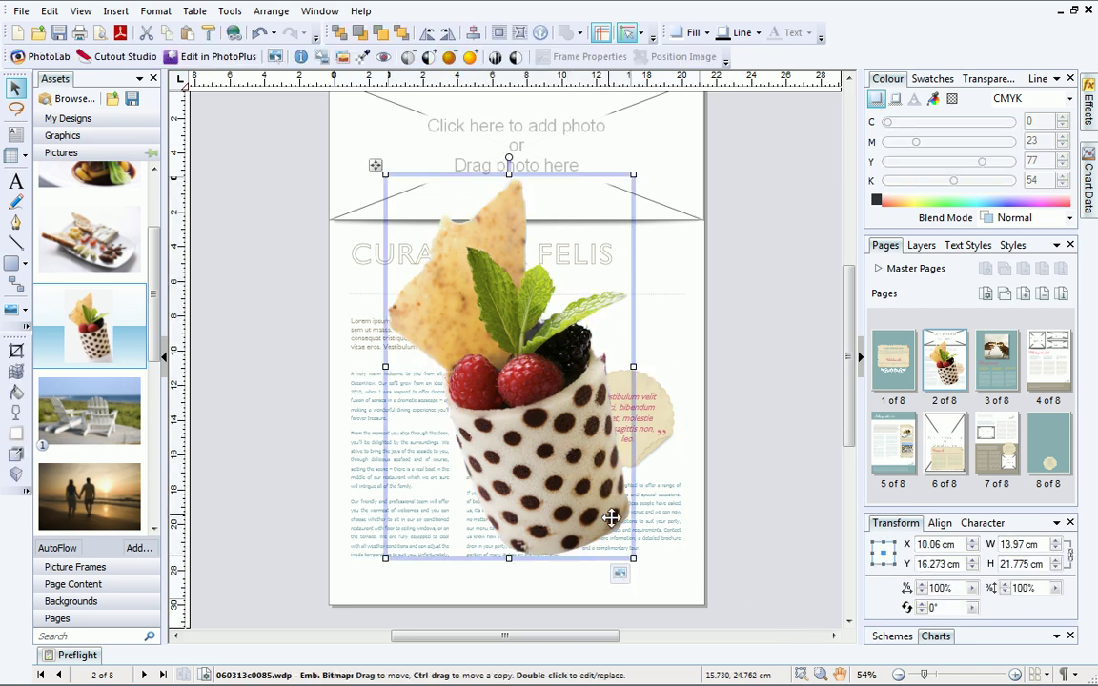
drag(633, 559, 497, 345)
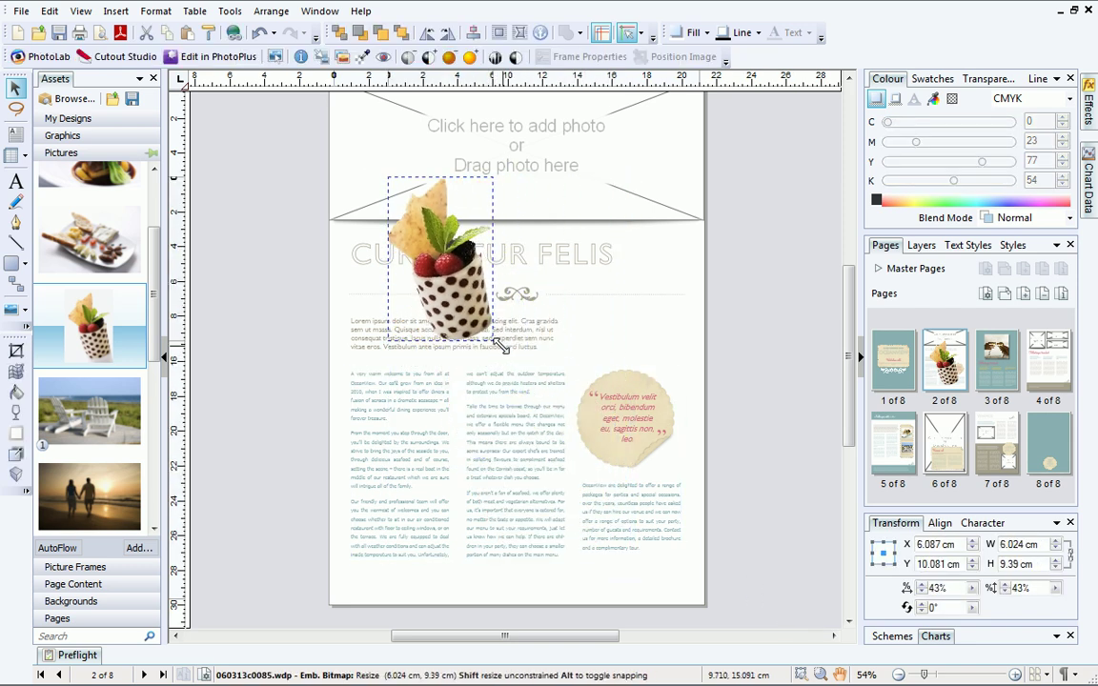
drag(728, 352, 550, 500)
key(Delete)
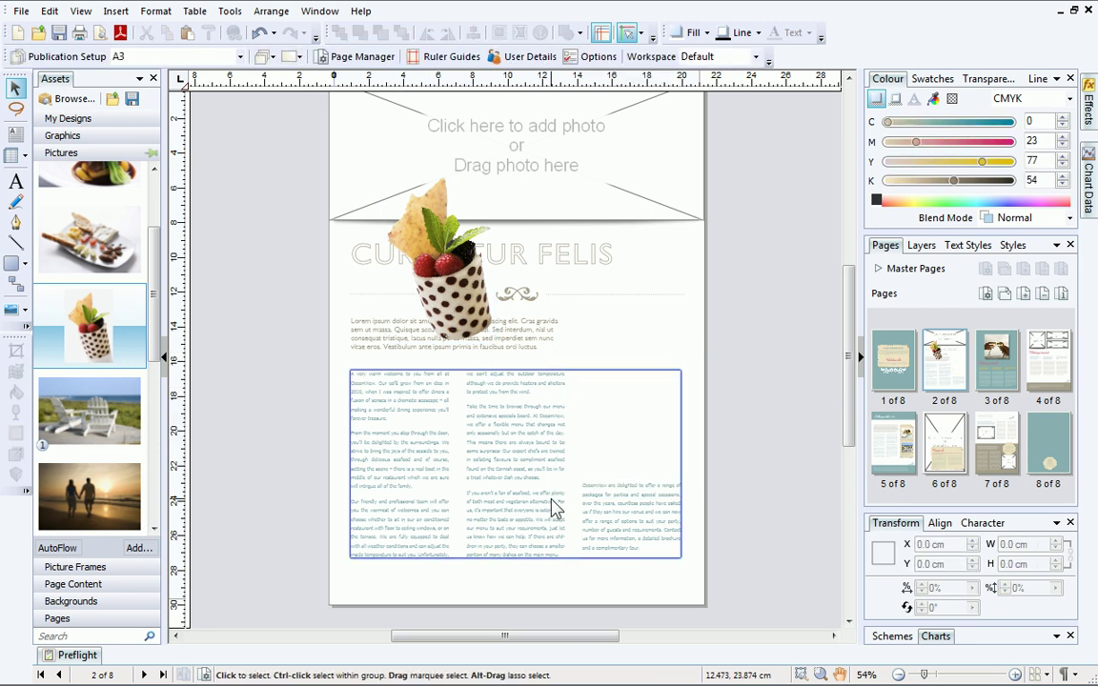
drag(447, 277, 640, 404)
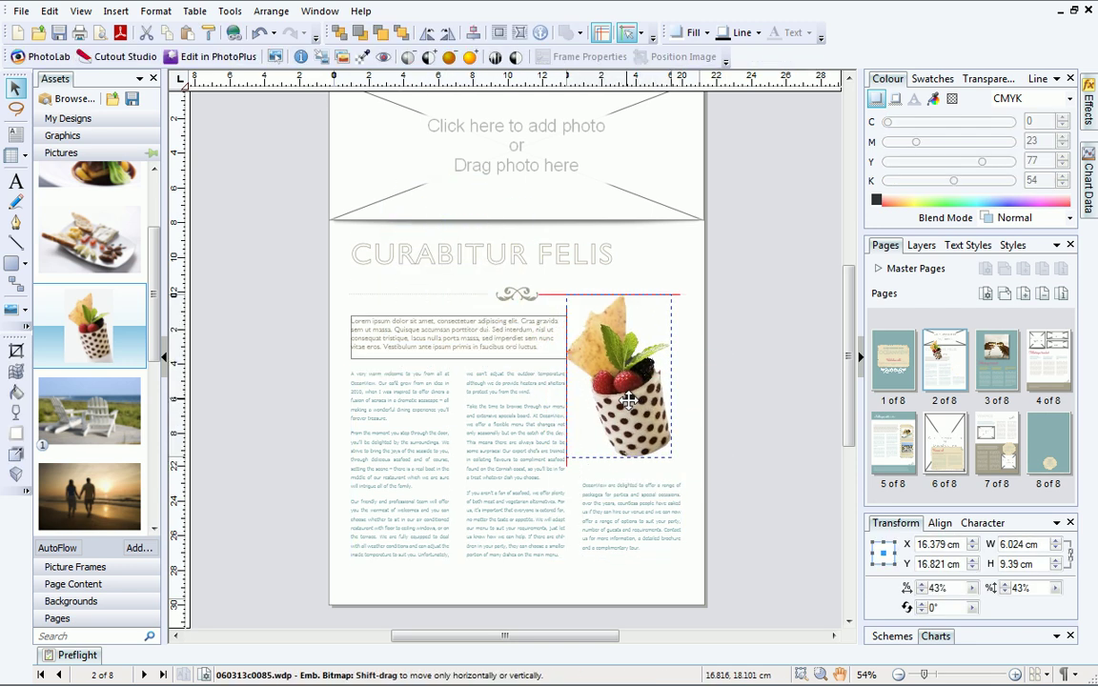
click(771, 486)
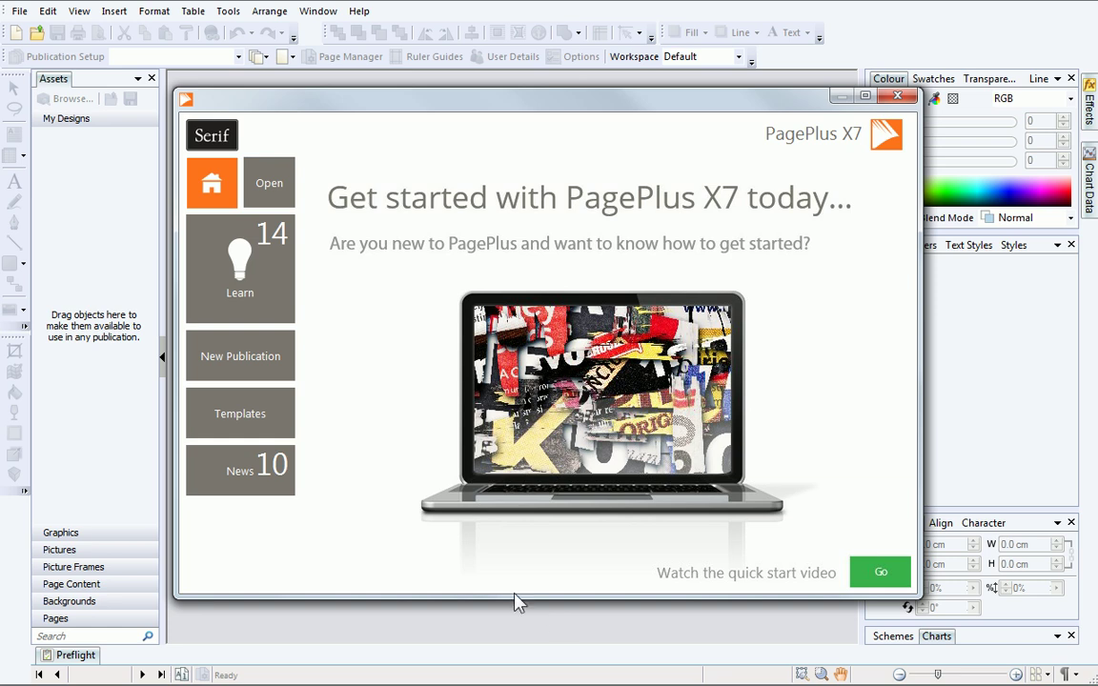
Step: Create a new one-page wide business card publication, 8.5 by 5.5 cm
click(289, 360)
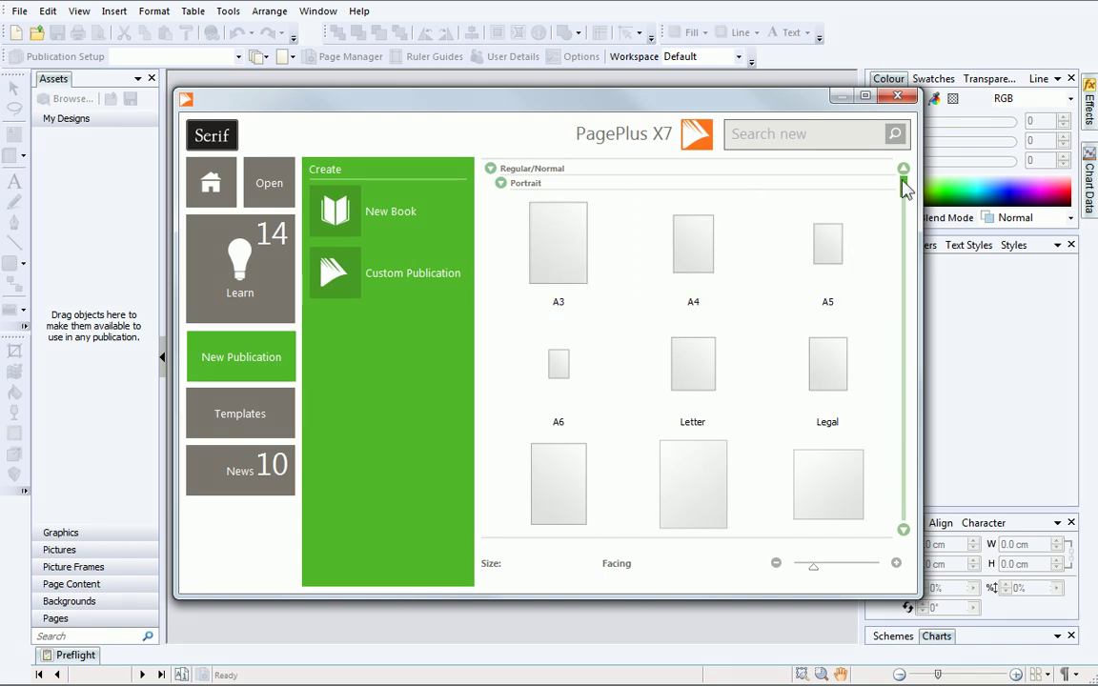
drag(904, 184, 905, 333)
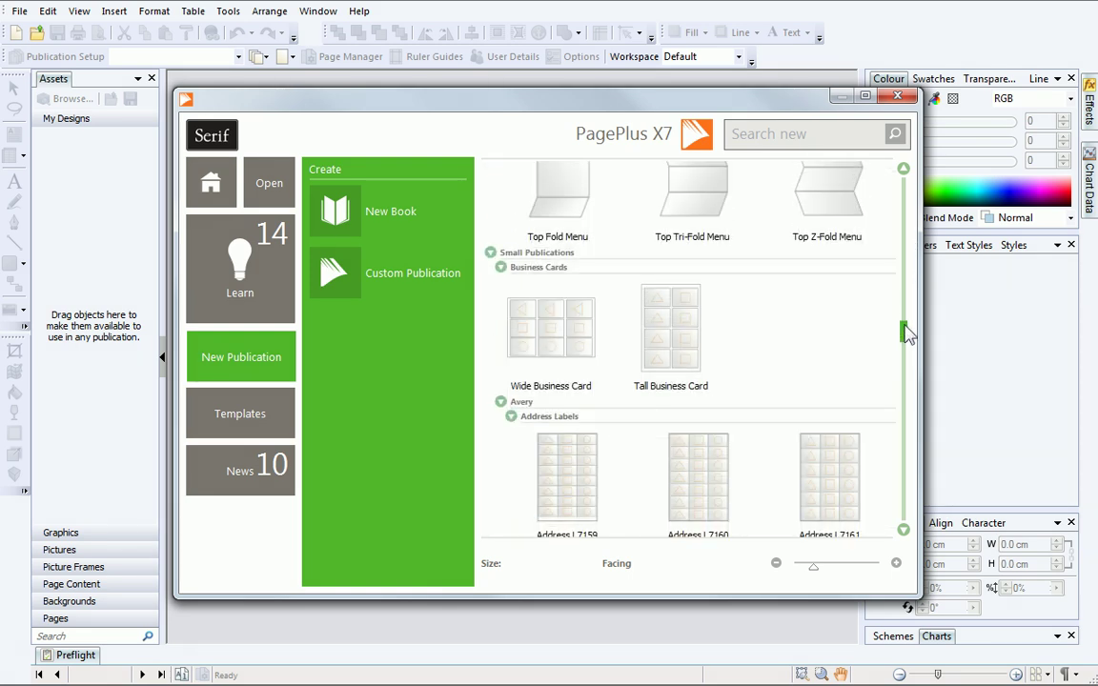
click(581, 330)
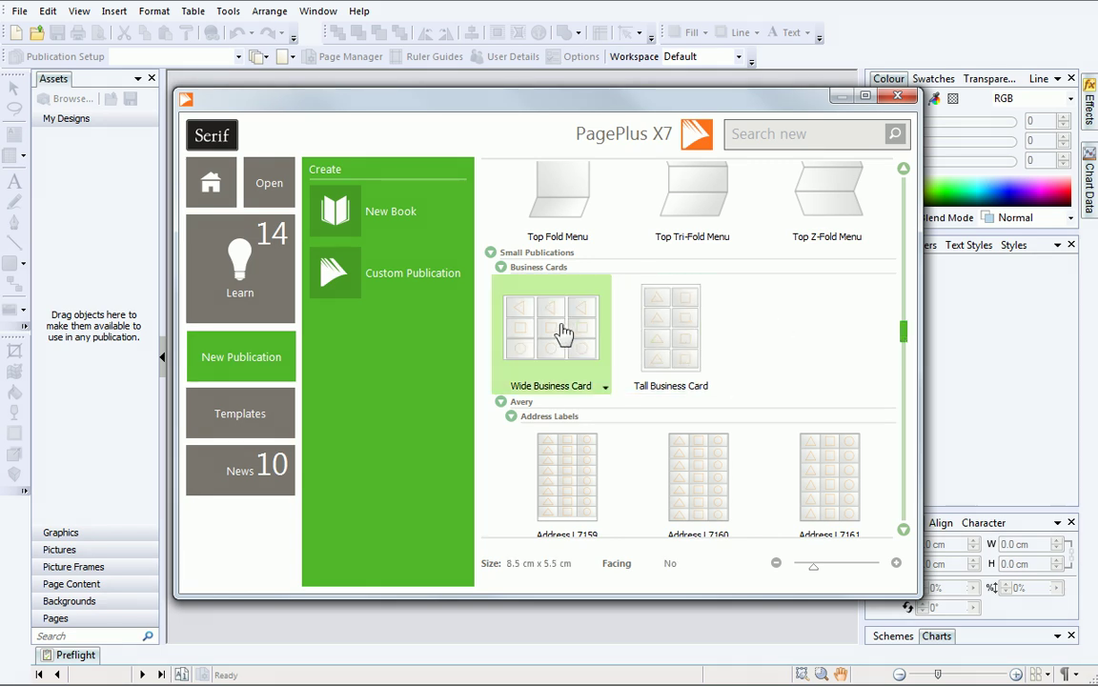
double_click(562, 329)
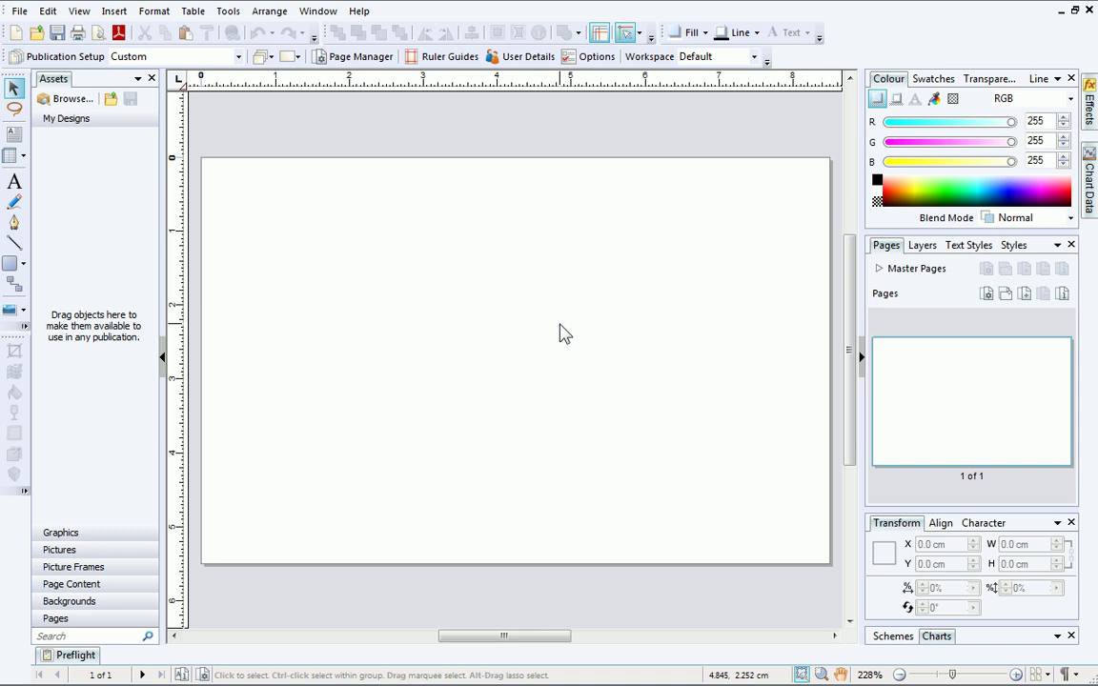
Step: Search the asset browser for 'food' and add the strawberry cake clipart to the assets
click(76, 99)
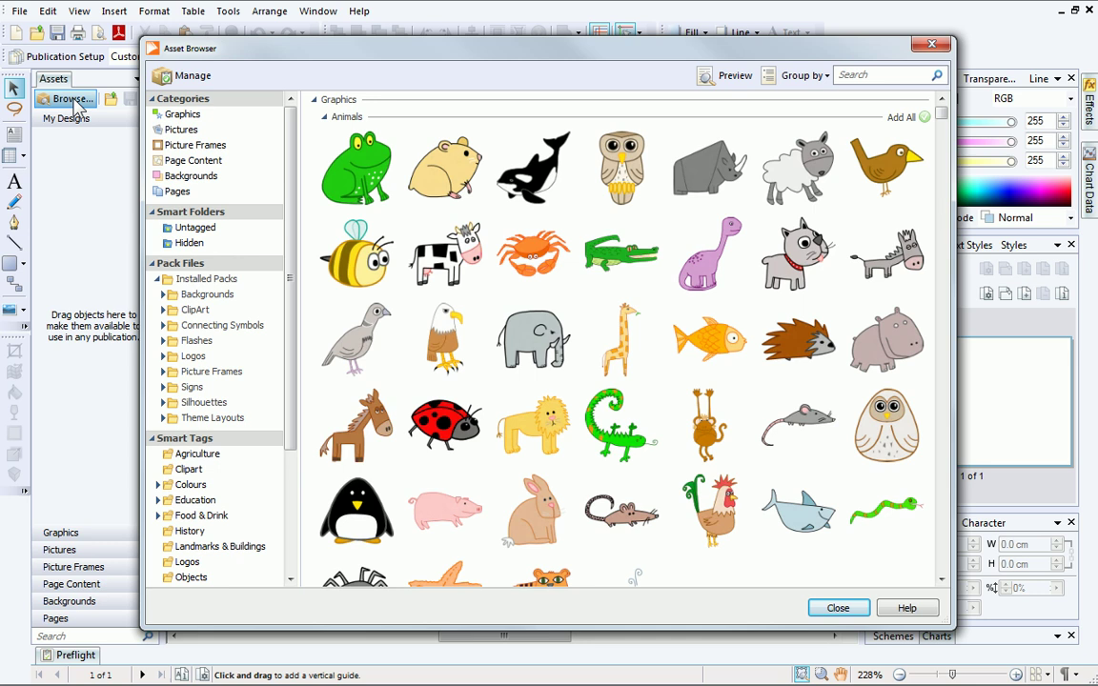
click(876, 76)
text(food)
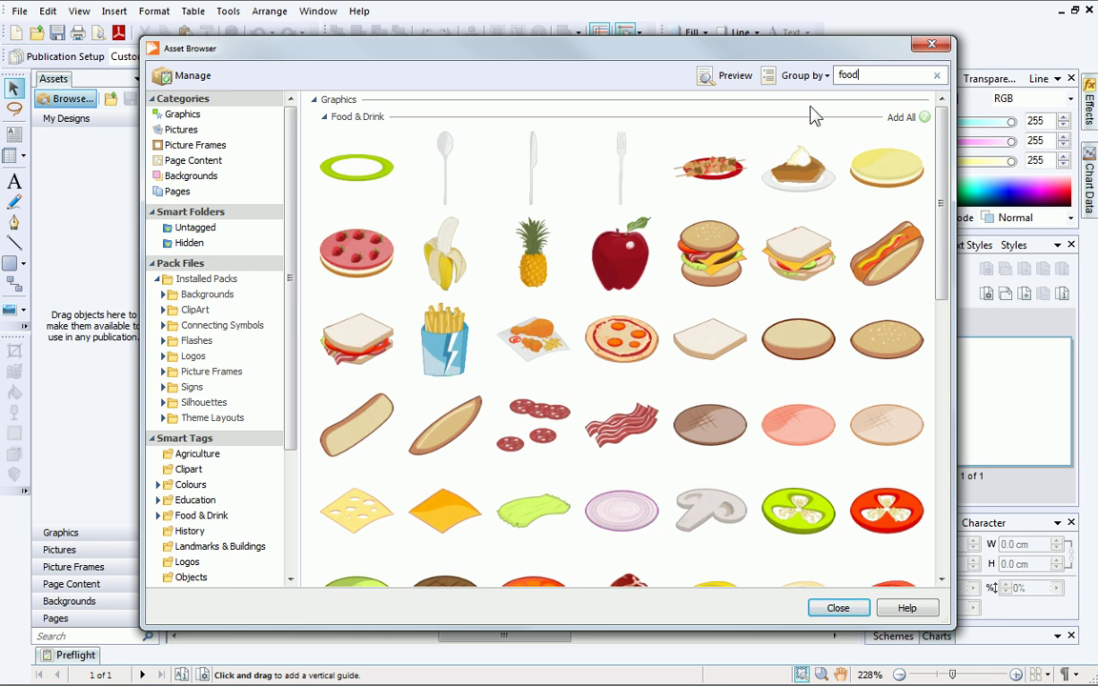
click(380, 244)
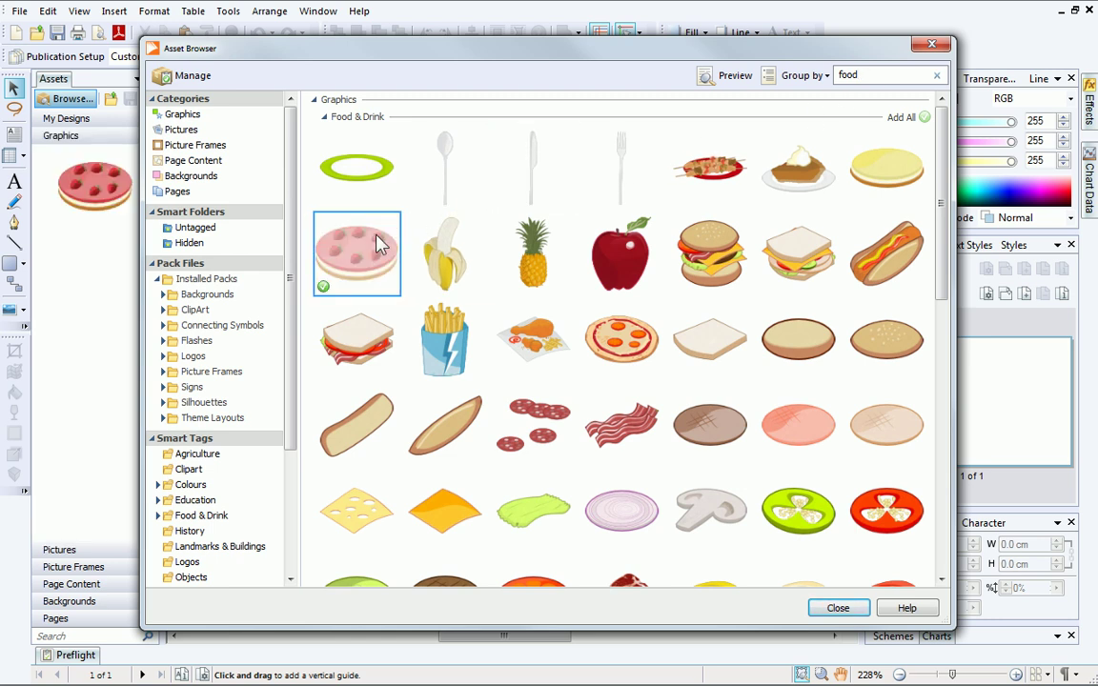
click(832, 608)
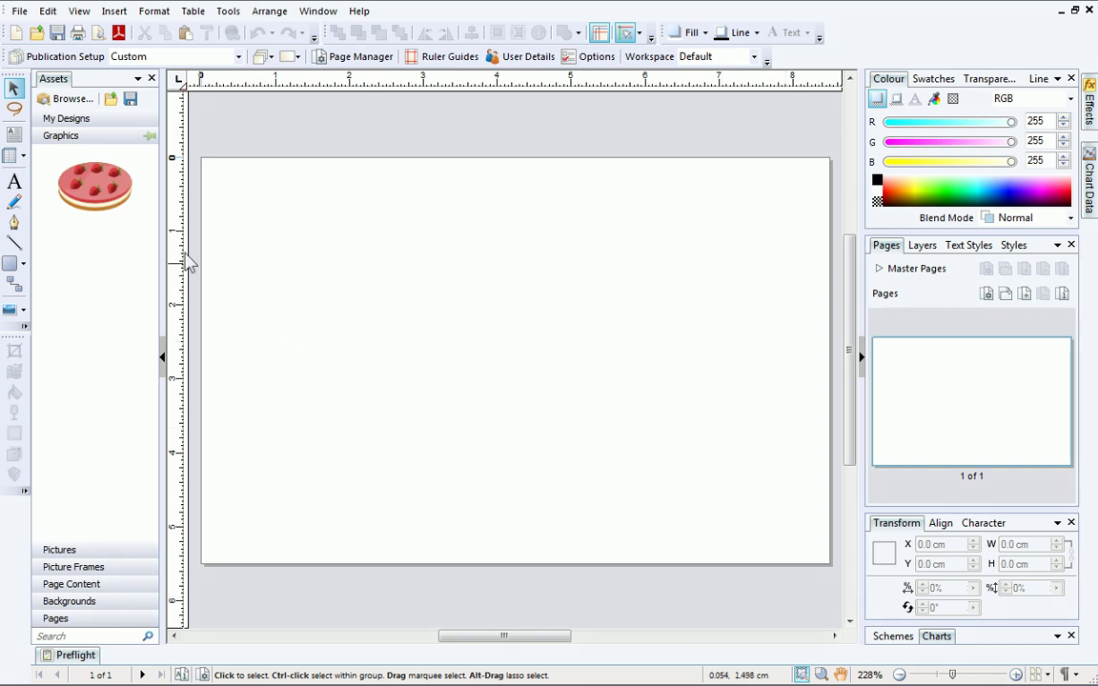
Step: Place the strawberry cake, pie slice and layered cake clipart, shrunk, near the page centre
mouse_move(94, 186)
drag(107, 187, 592, 398)
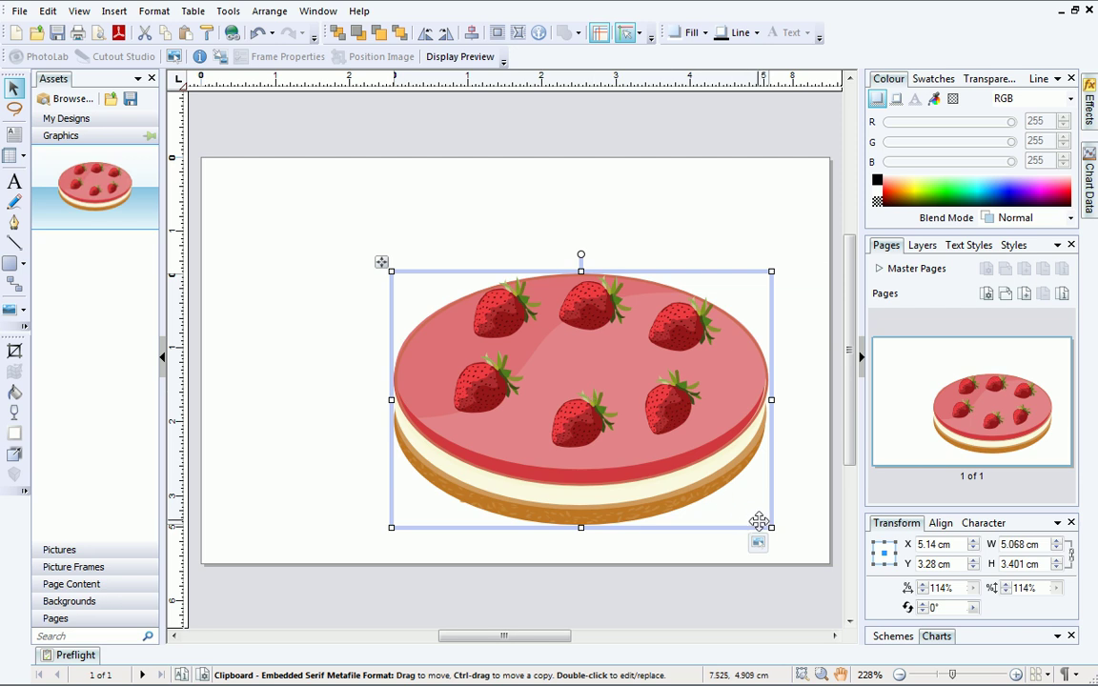
mouse_move(760, 522)
mouse_down()
mouse_move(578, 374)
mouse_move(501, 347)
mouse_move(617, 380)
mouse_up()
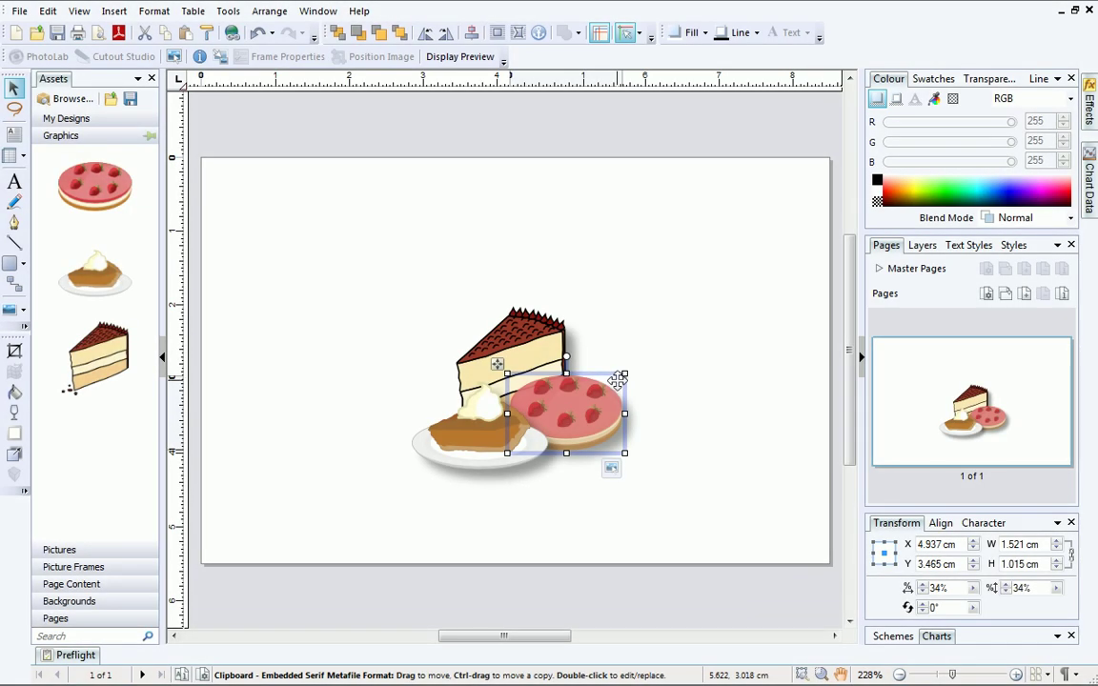
click(73, 101)
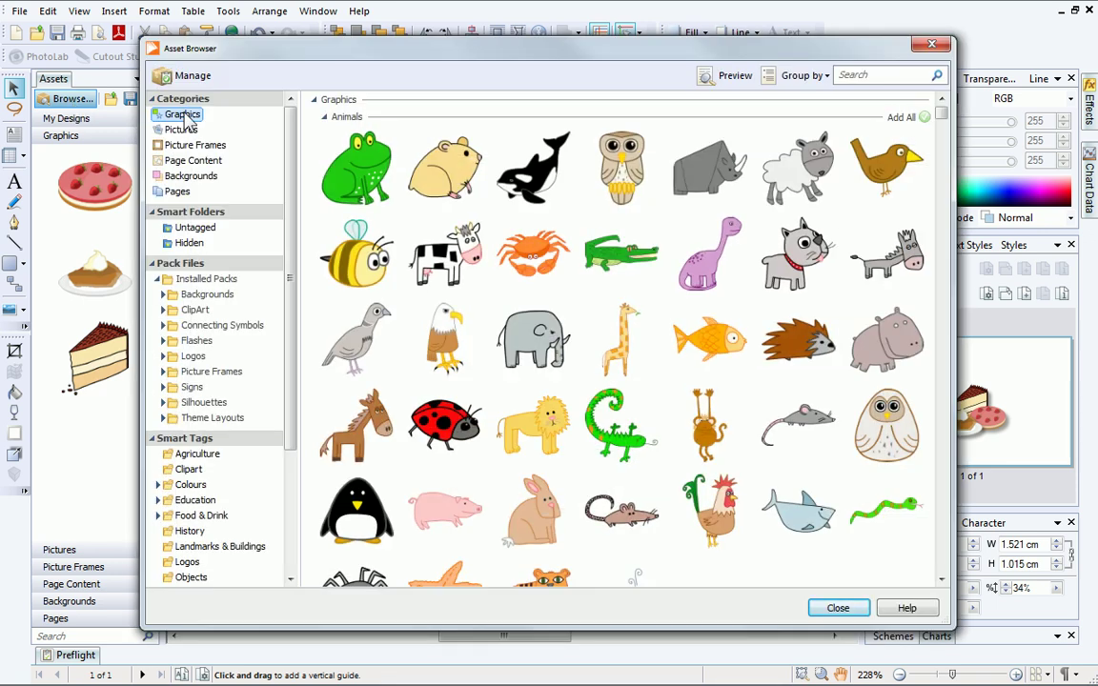
Step: Add the pale blue-grey Contemporary background to the assets and apply it to the page
click(209, 177)
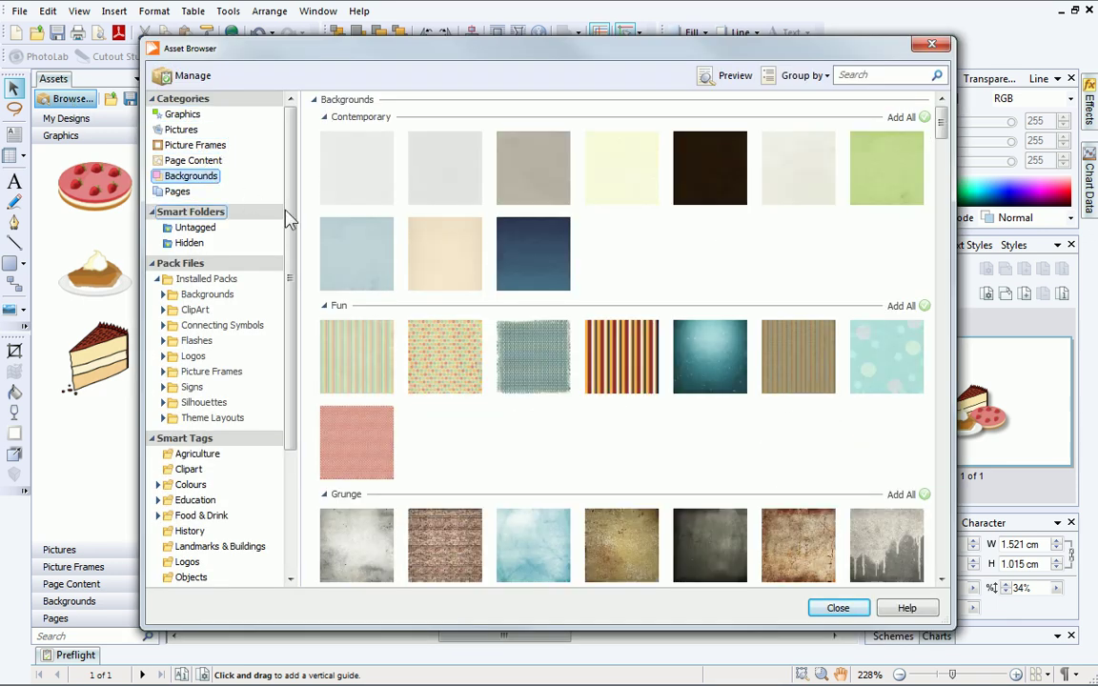
click(346, 250)
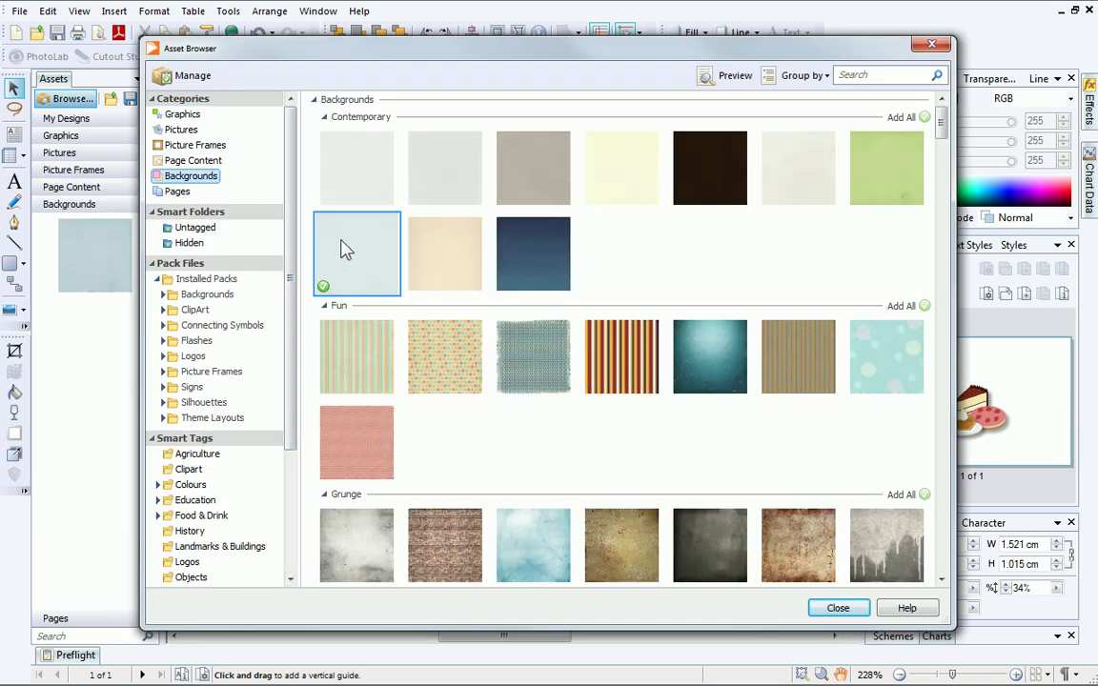
click(825, 610)
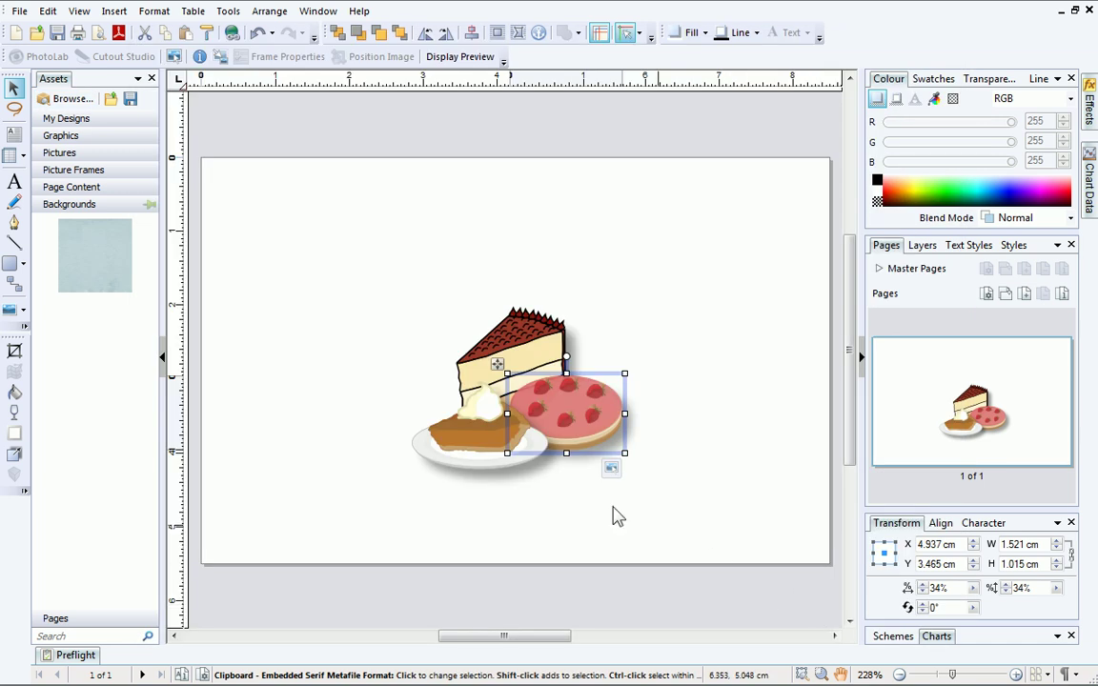
drag(93, 252, 340, 265)
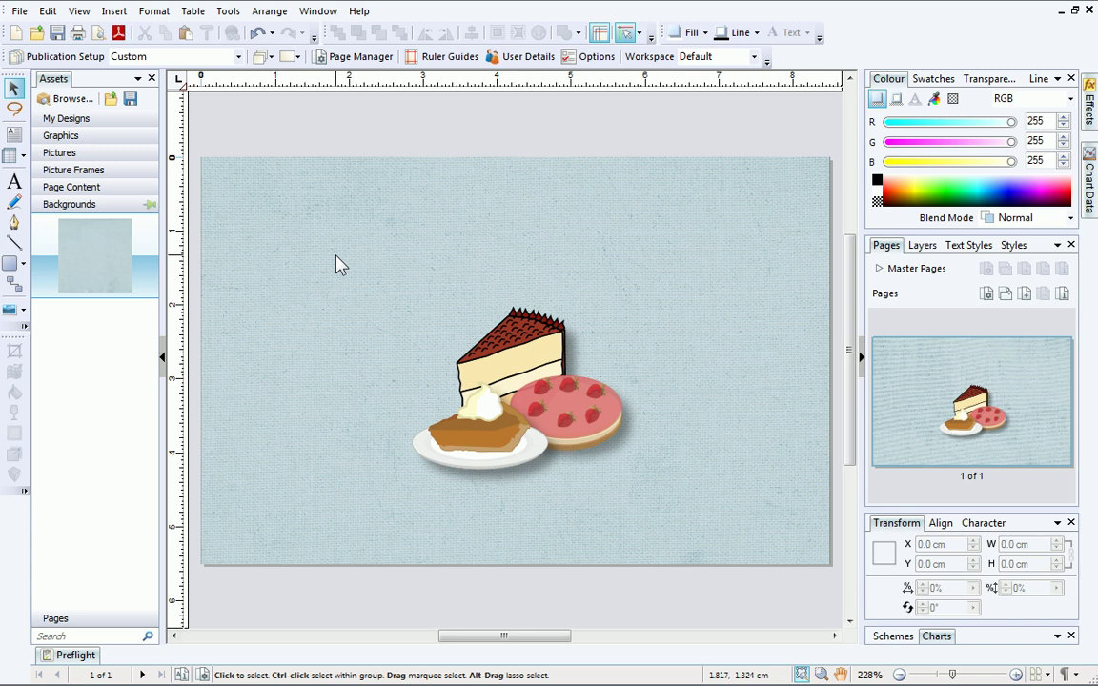
Step: Draw a wide text frame along the card's bottom and insert the company name from User Details
click(15, 134)
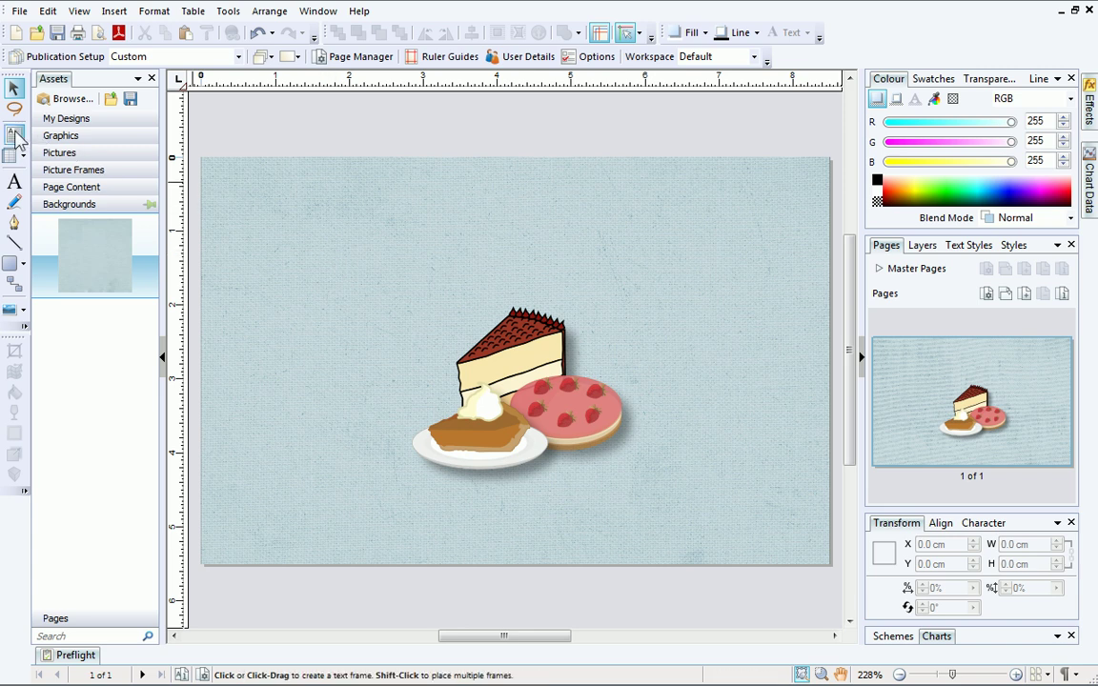
click(15, 134)
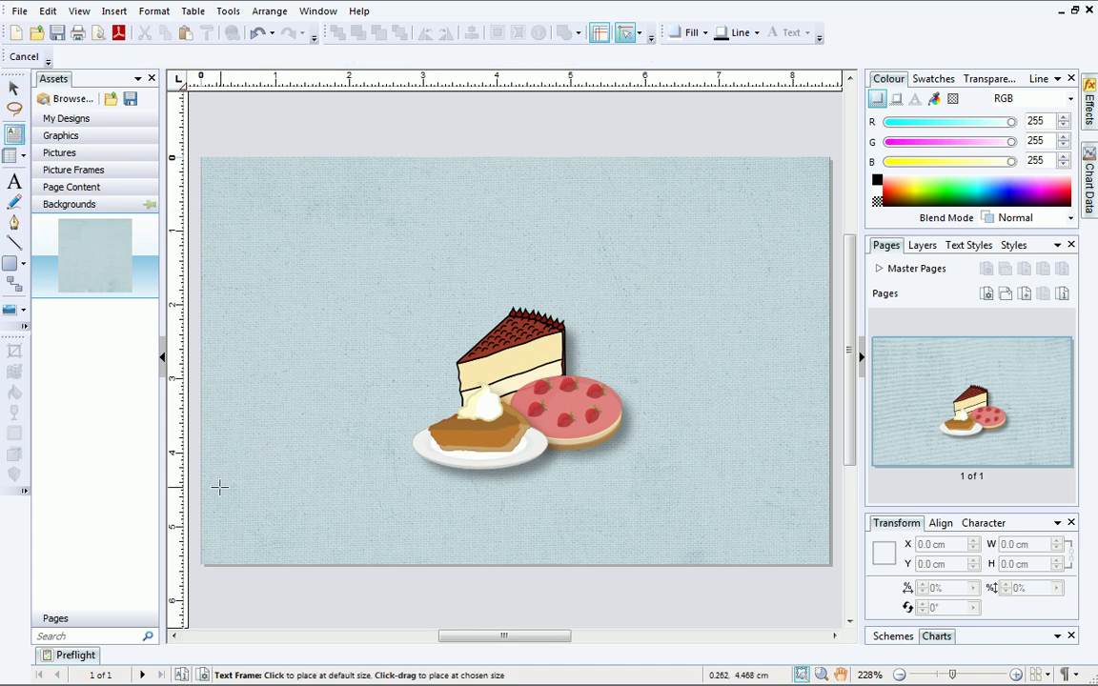
mouse_move(220, 487)
mouse_down()
mouse_move(291, 522)
mouse_move(812, 556)
mouse_up()
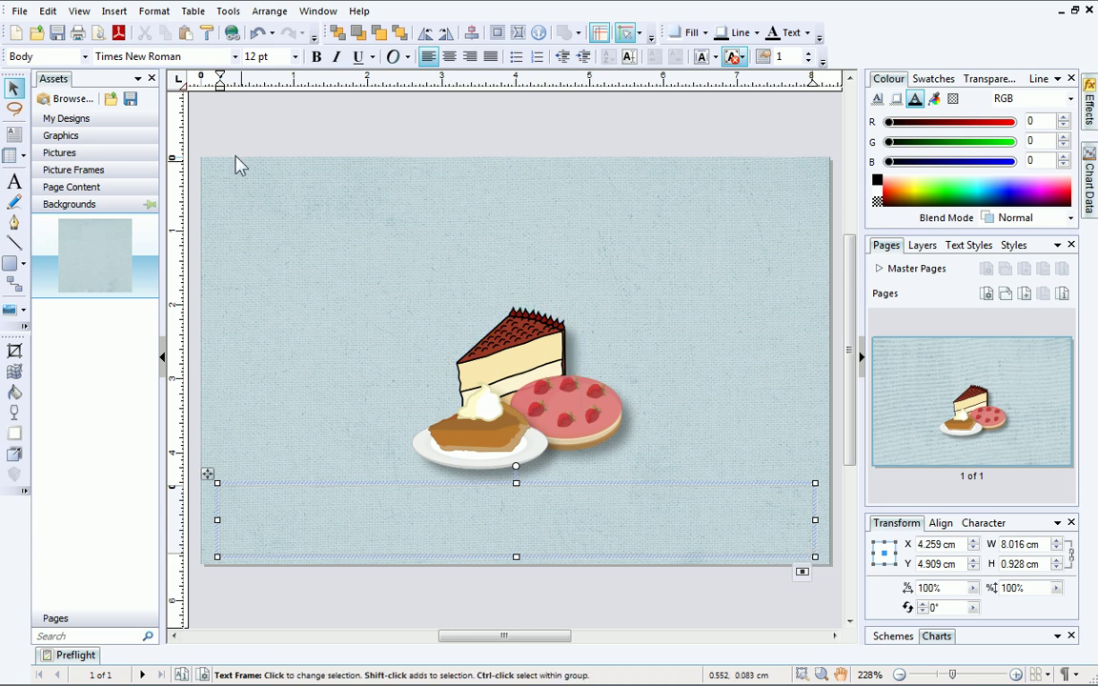
click(113, 11)
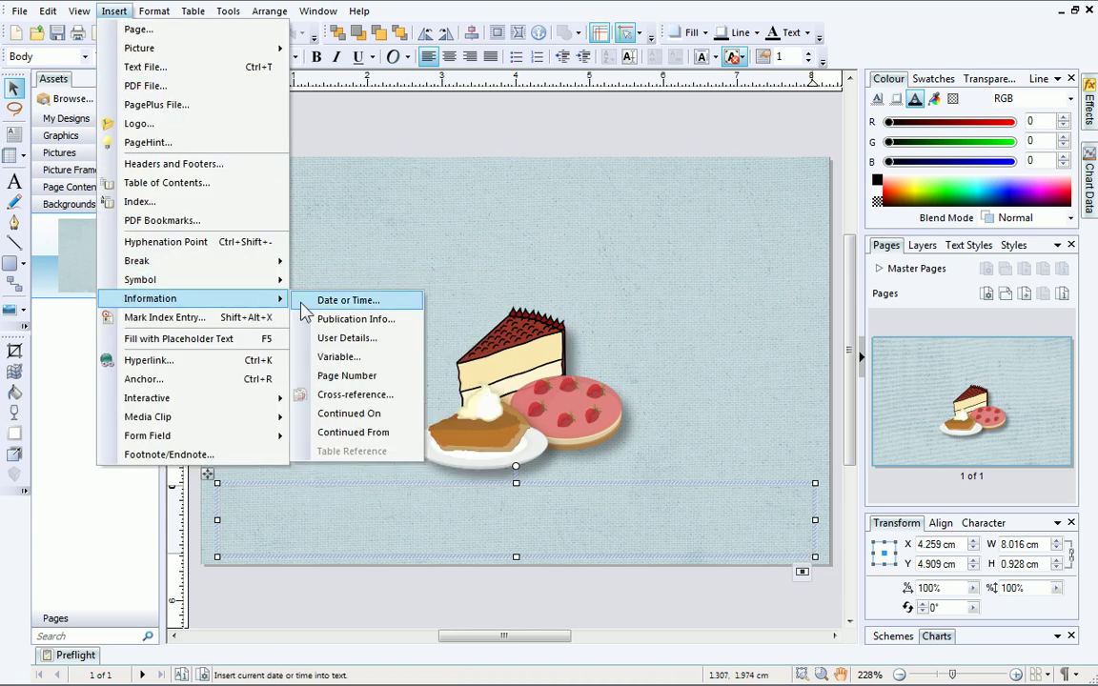
mouse_move(150, 298)
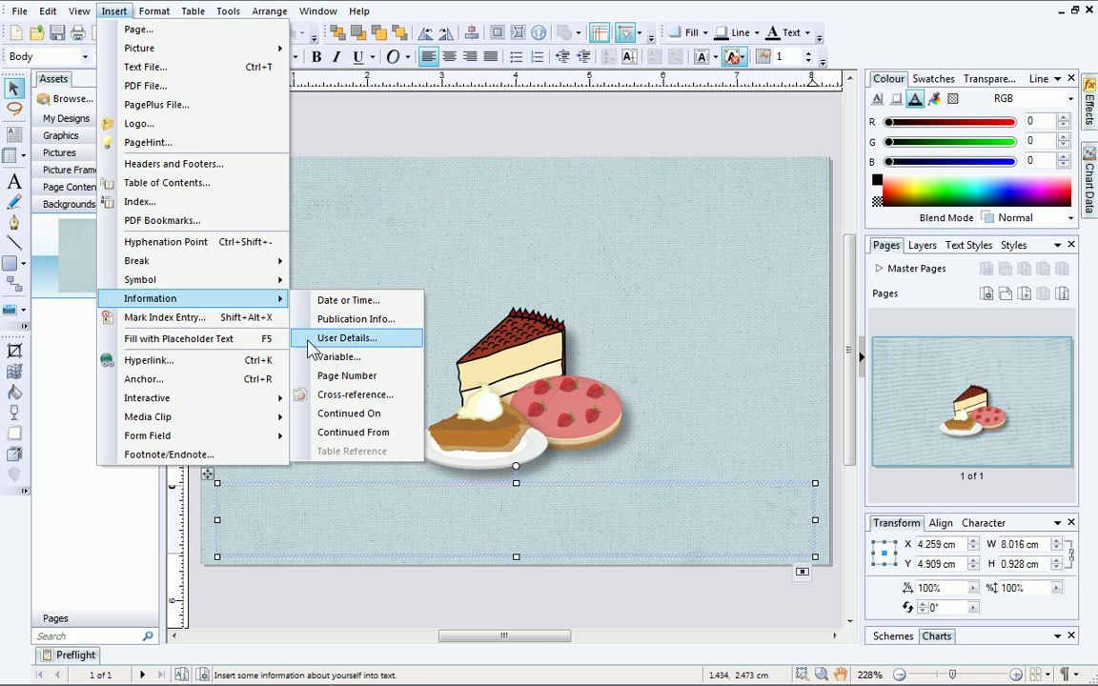
click(315, 340)
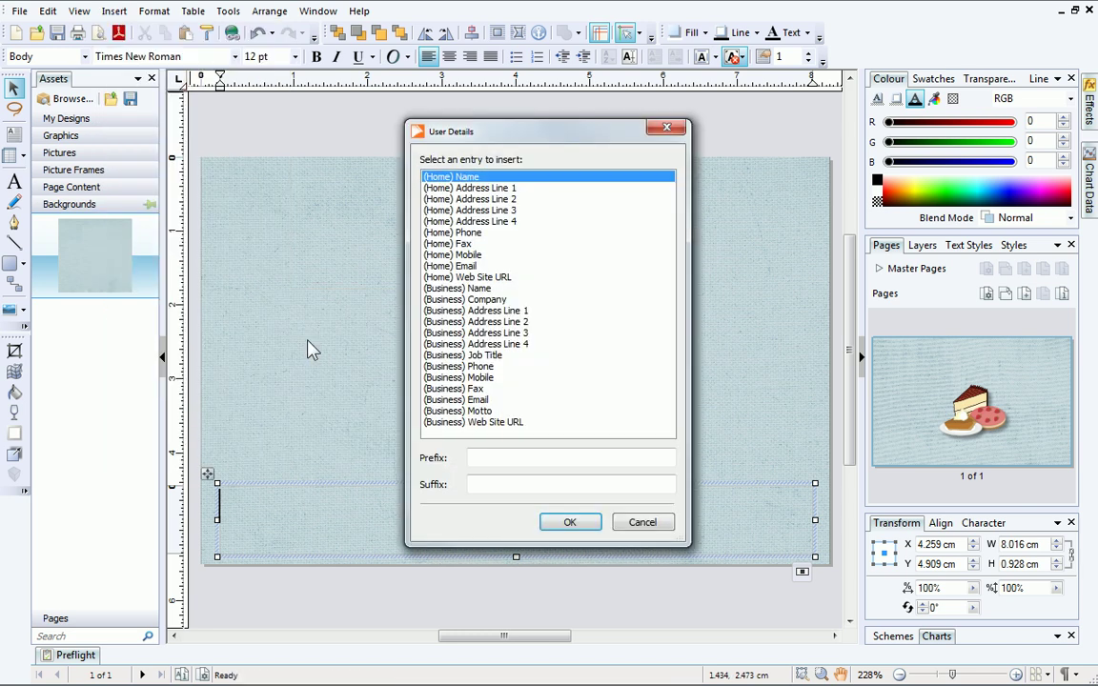
click(481, 302)
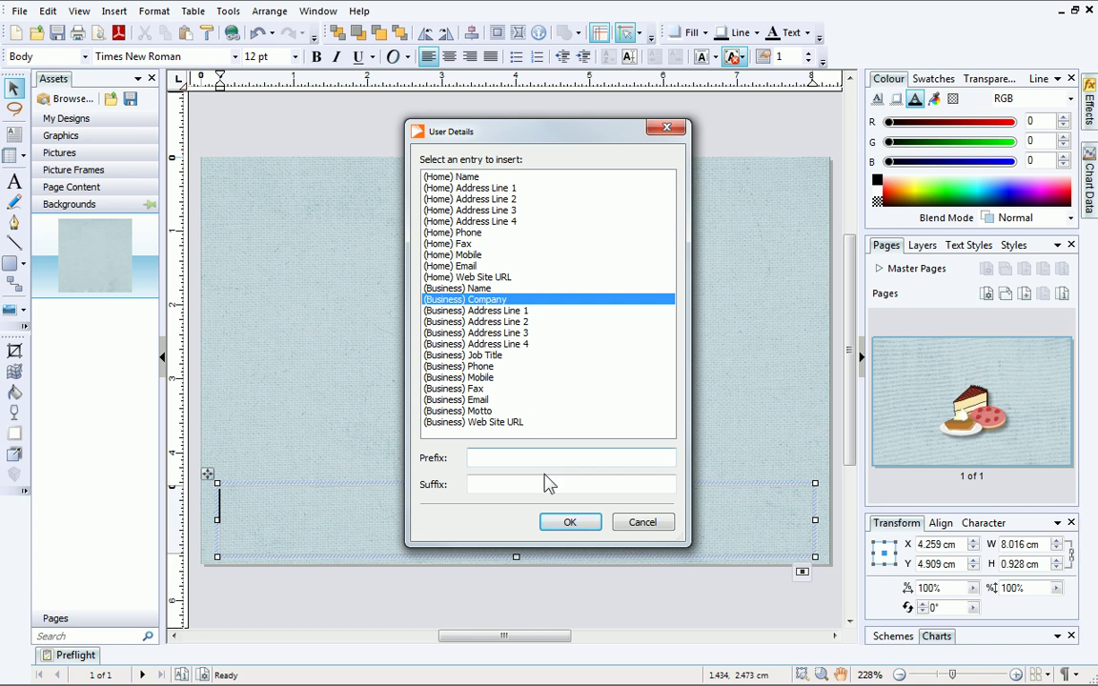
click(564, 522)
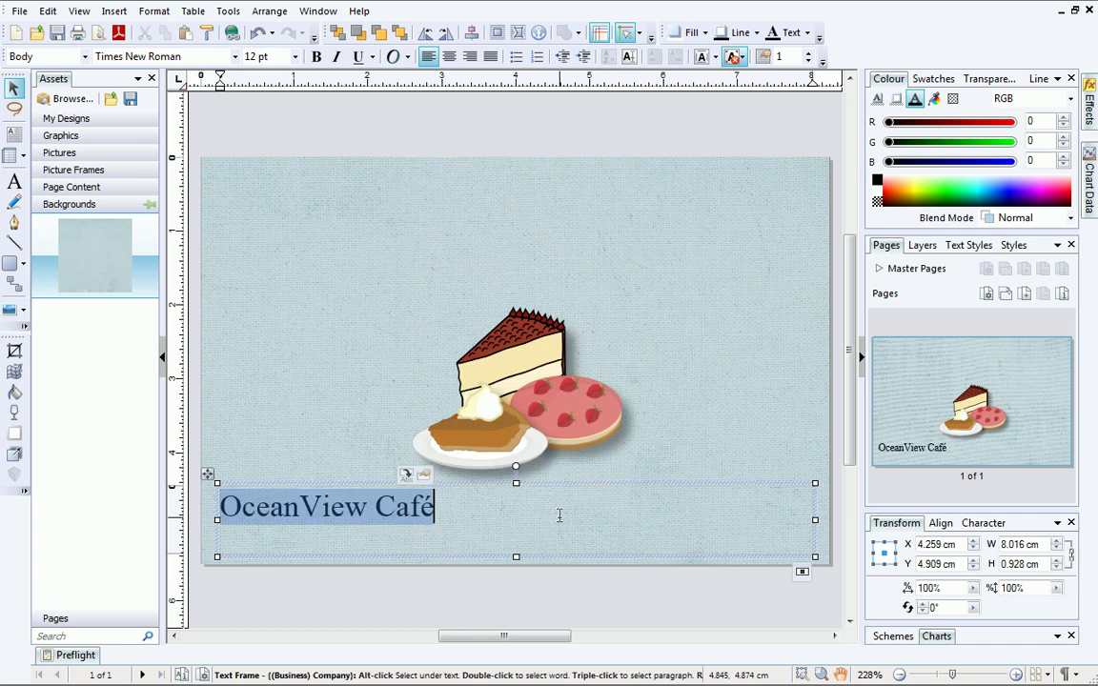
Step: Insert the café's address, phone and website details from User Details into the frame
click(114, 10)
mouse_move(151, 298)
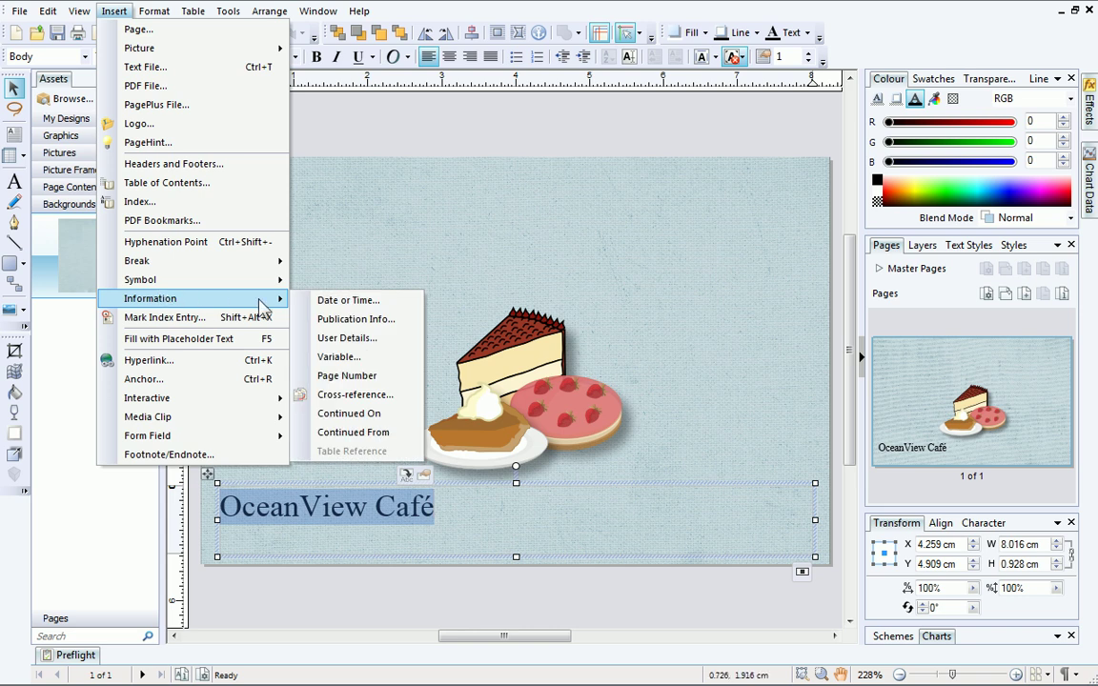
click(348, 337)
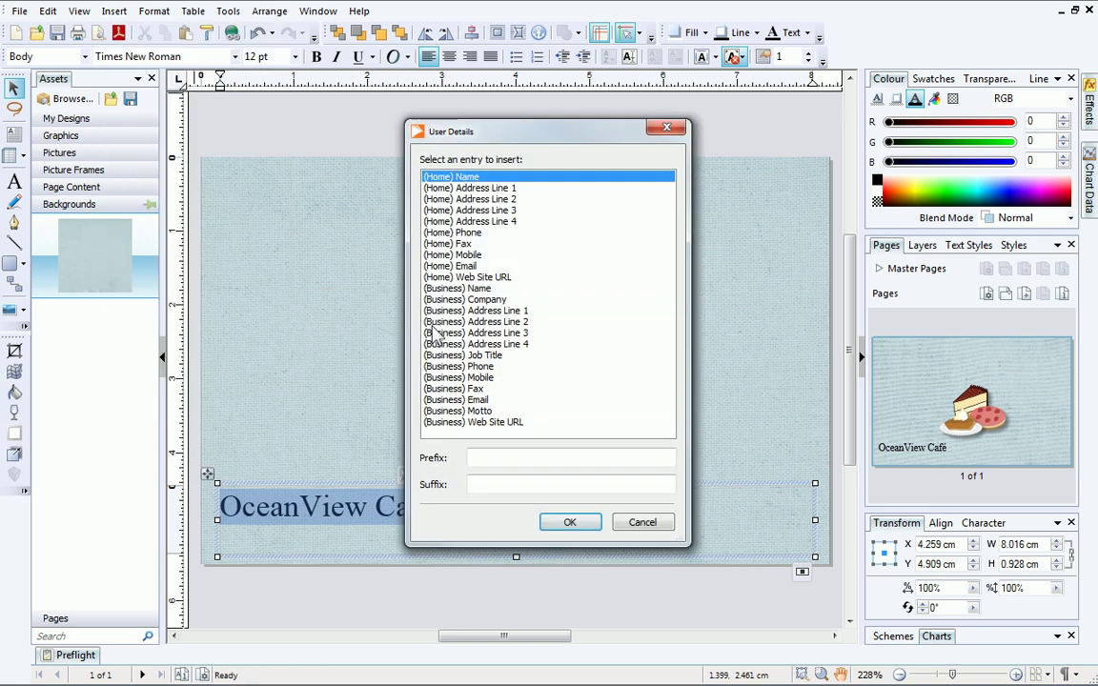
click(464, 299)
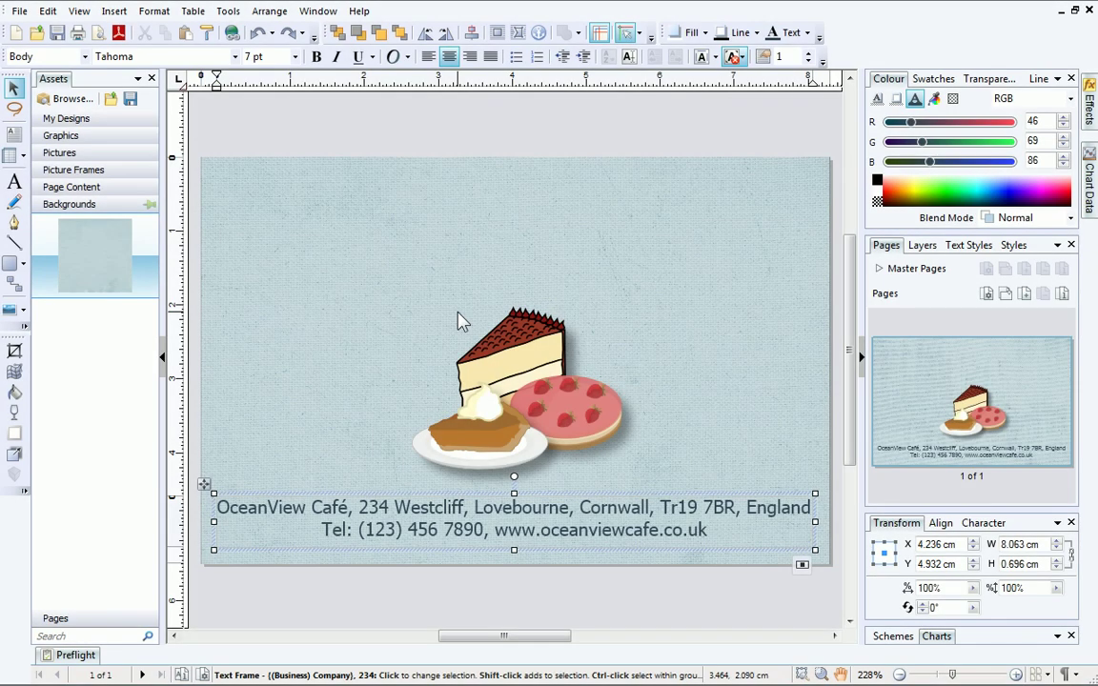
click(458, 276)
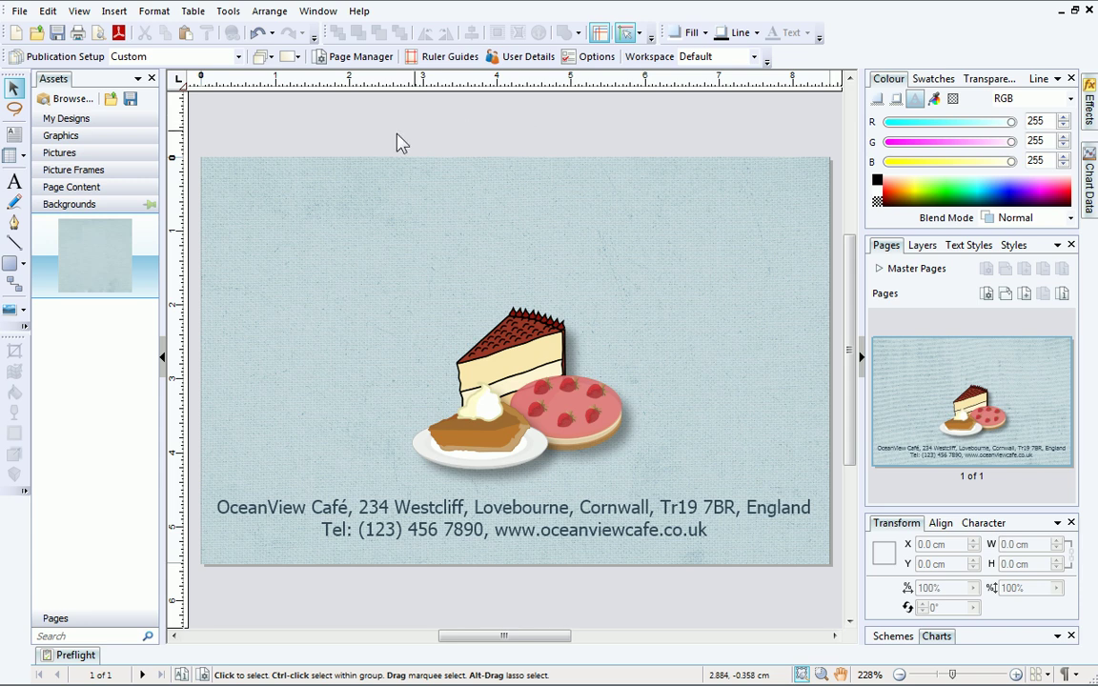
Step: Set up Artistic Text in Monterey BT at 40 pt for the card title
click(14, 184)
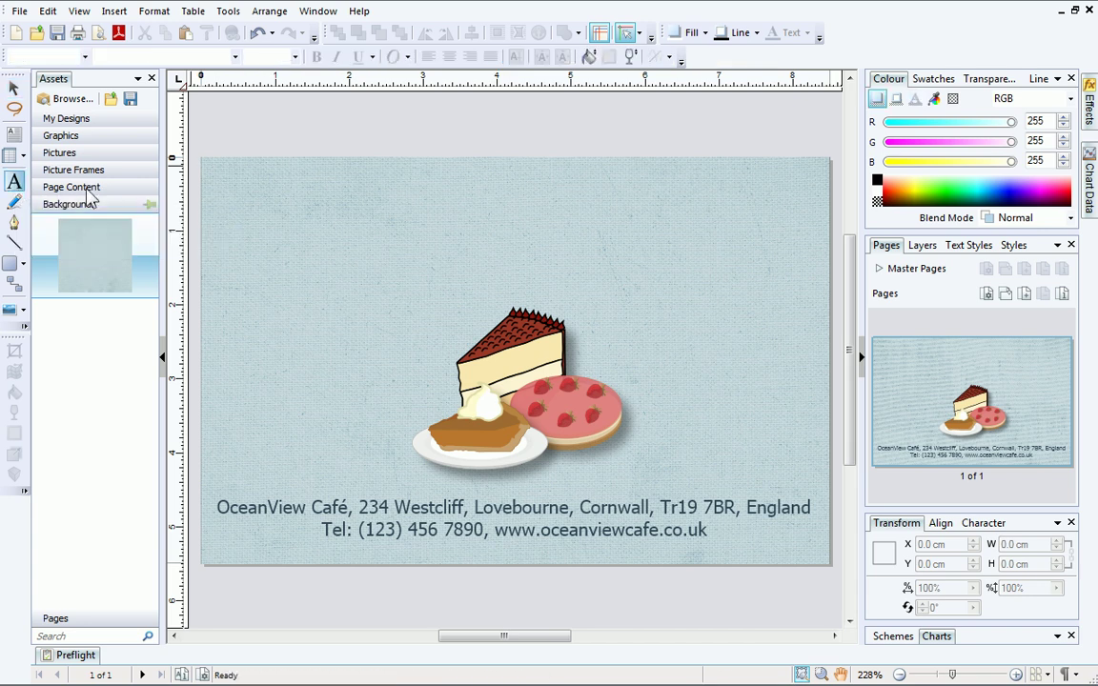
drag(267, 182, 316, 286)
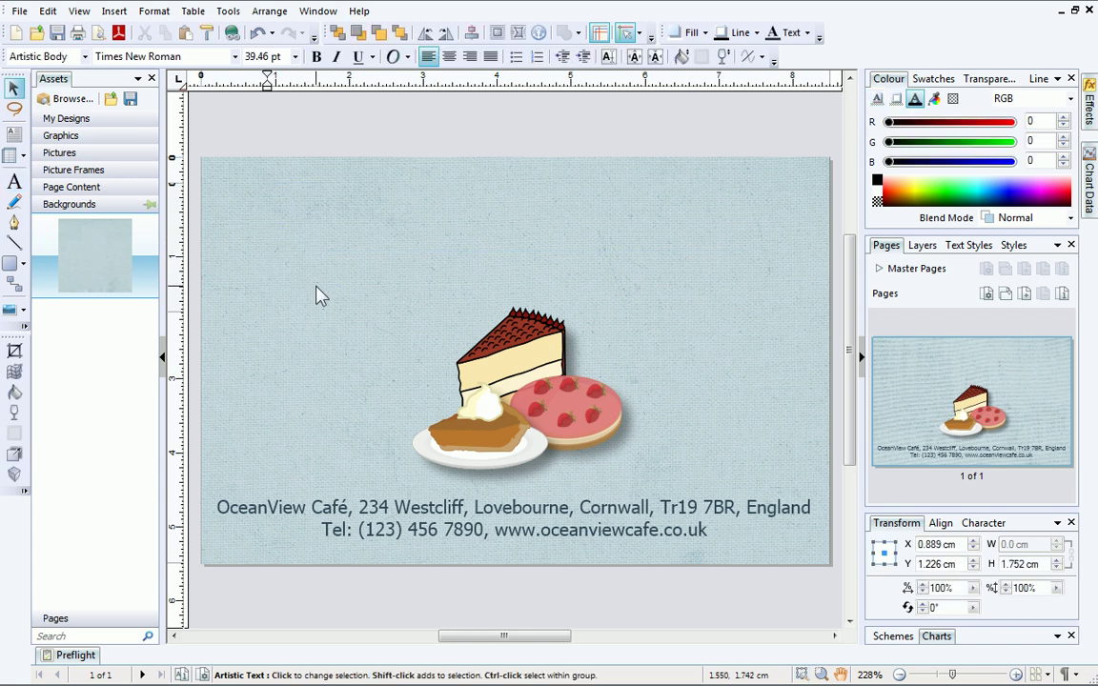
click(234, 56)
drag(339, 92, 343, 367)
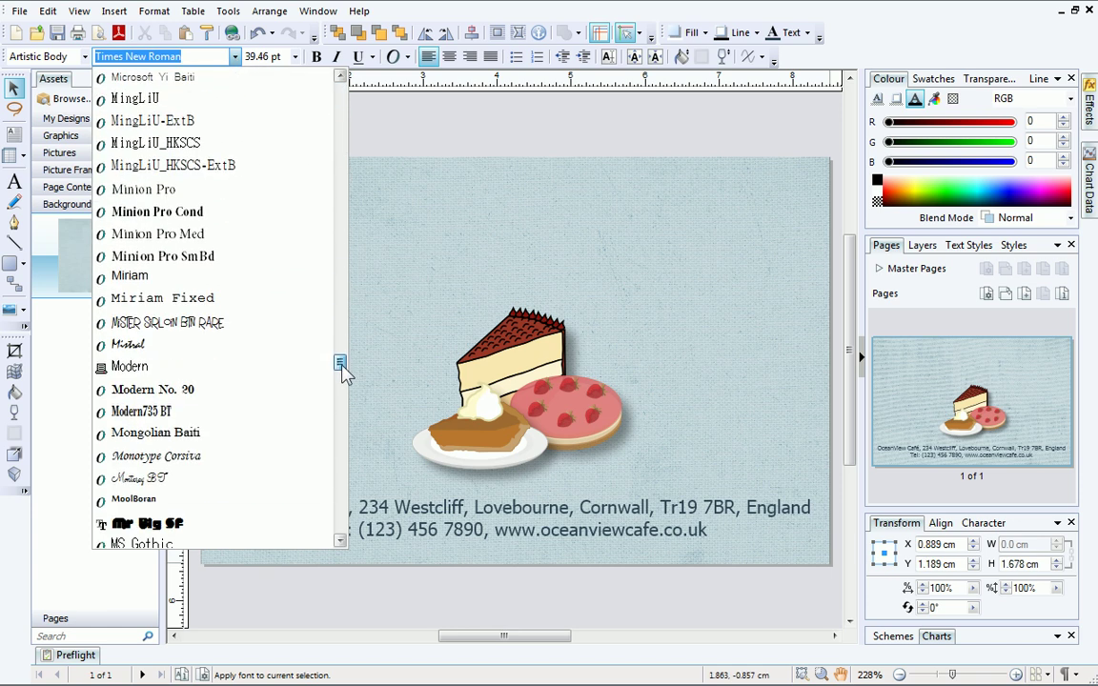
click(300, 490)
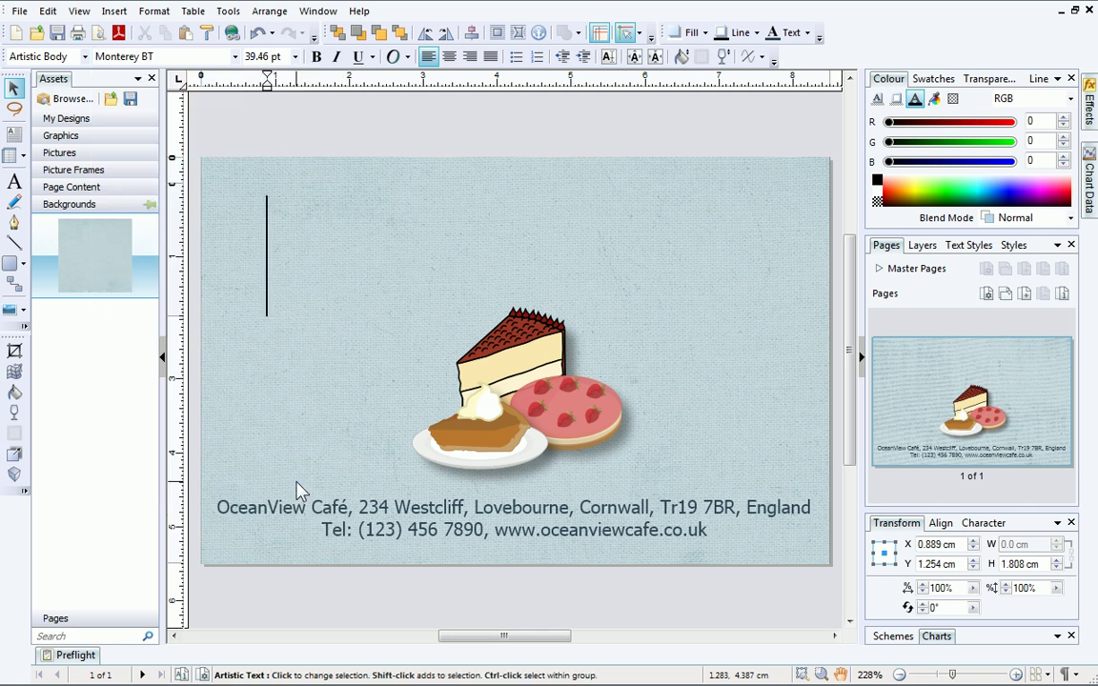
click(281, 57)
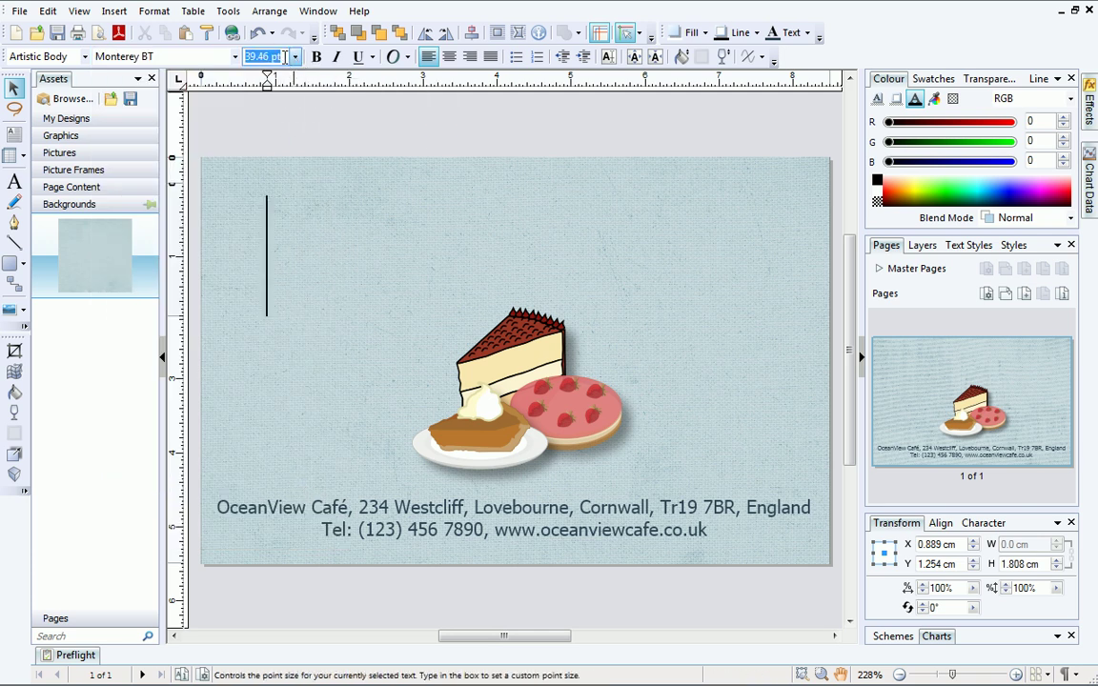
text(40)
key(Return)
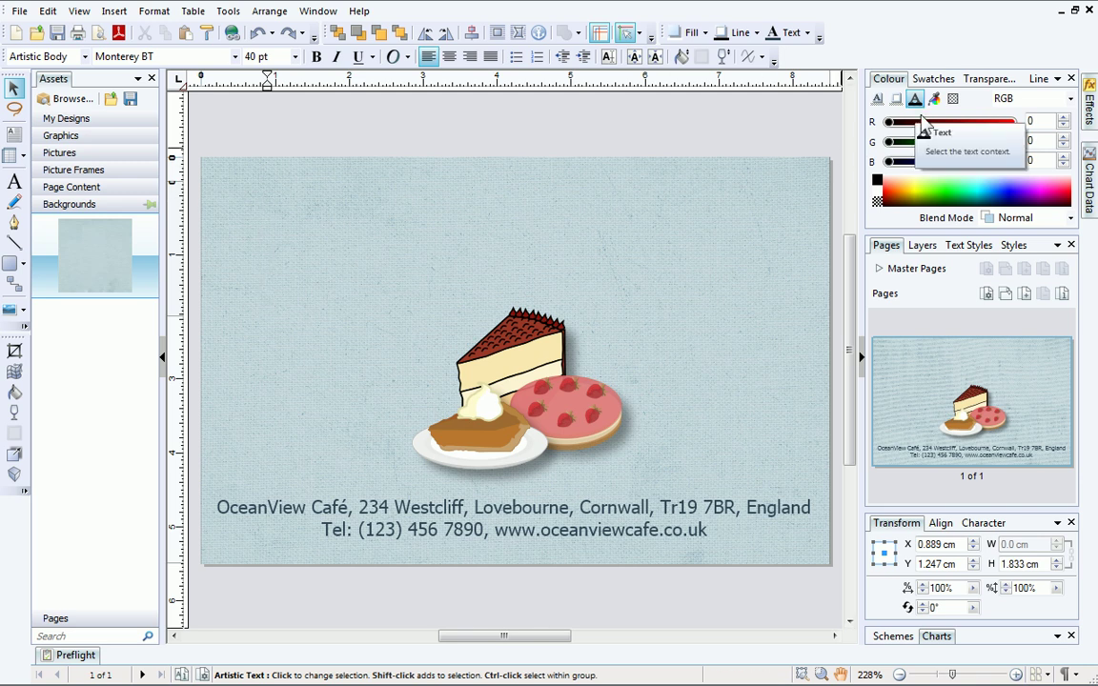
Step: Add 'OceanView Café' in pink at the card's top and centre it above the cake
click(1054, 190)
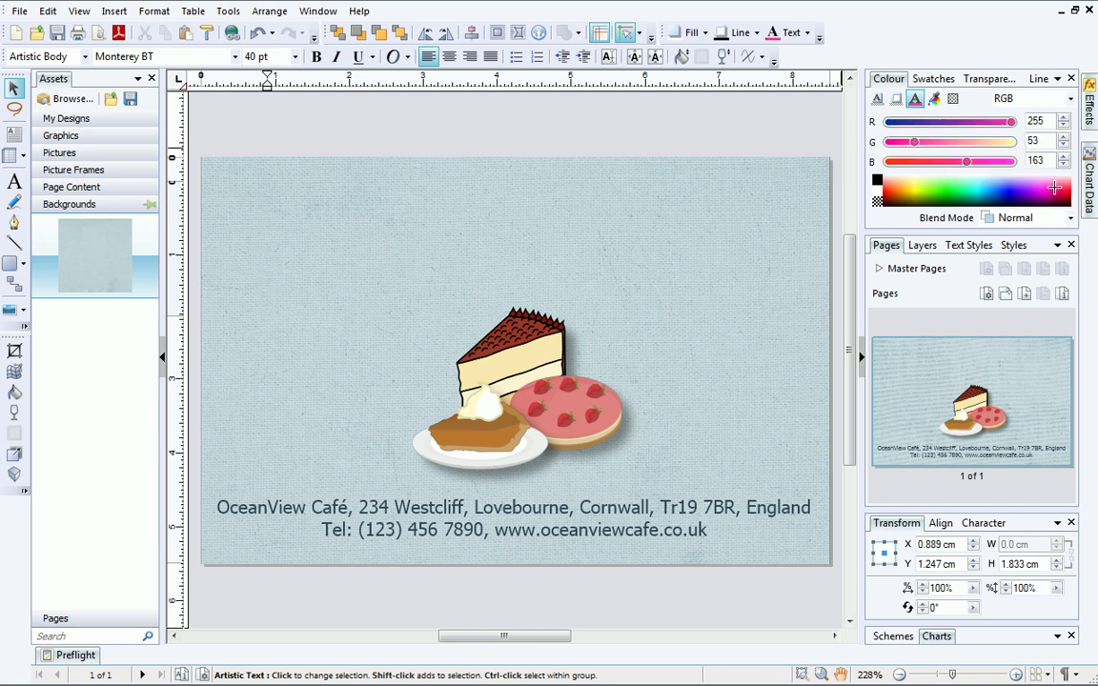
click(267, 229)
text(OceanVi)
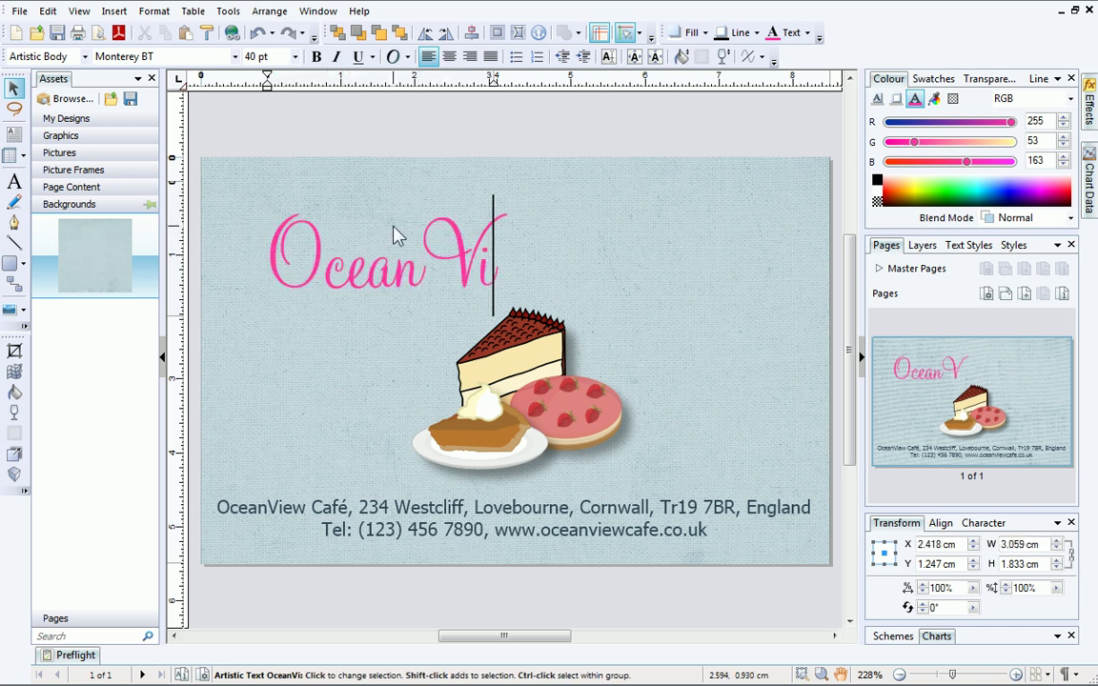
text(ew Caf)
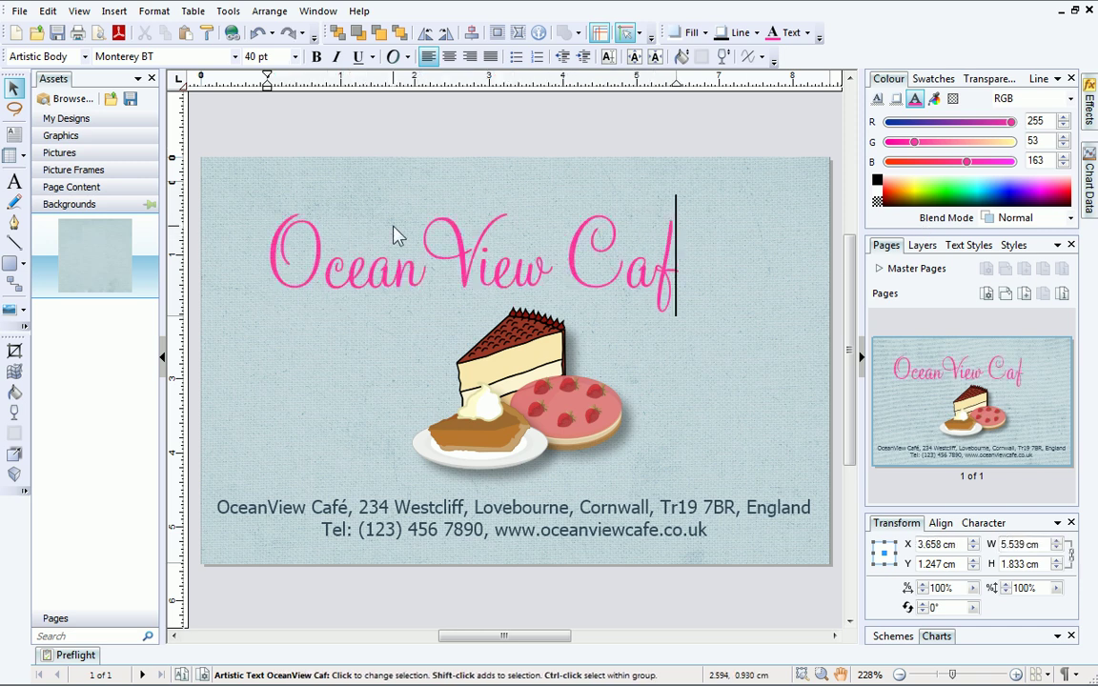
text(é)
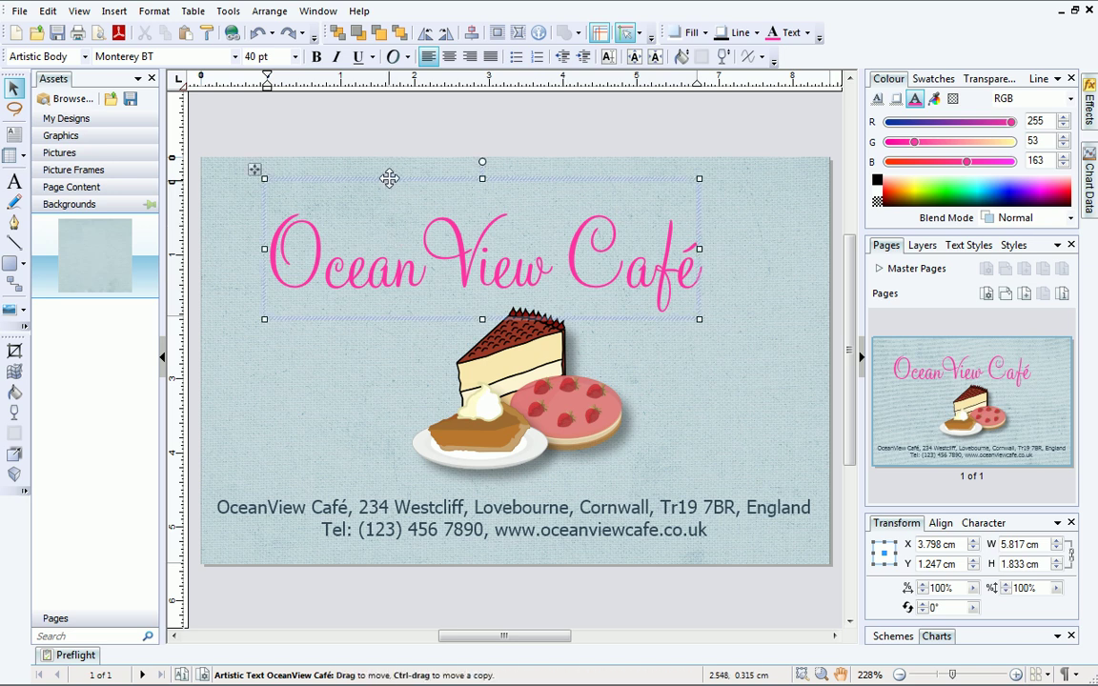
mouse_move(389, 176)
mouse_down()
mouse_move(411, 174)
mouse_move(414, 160)
mouse_up()
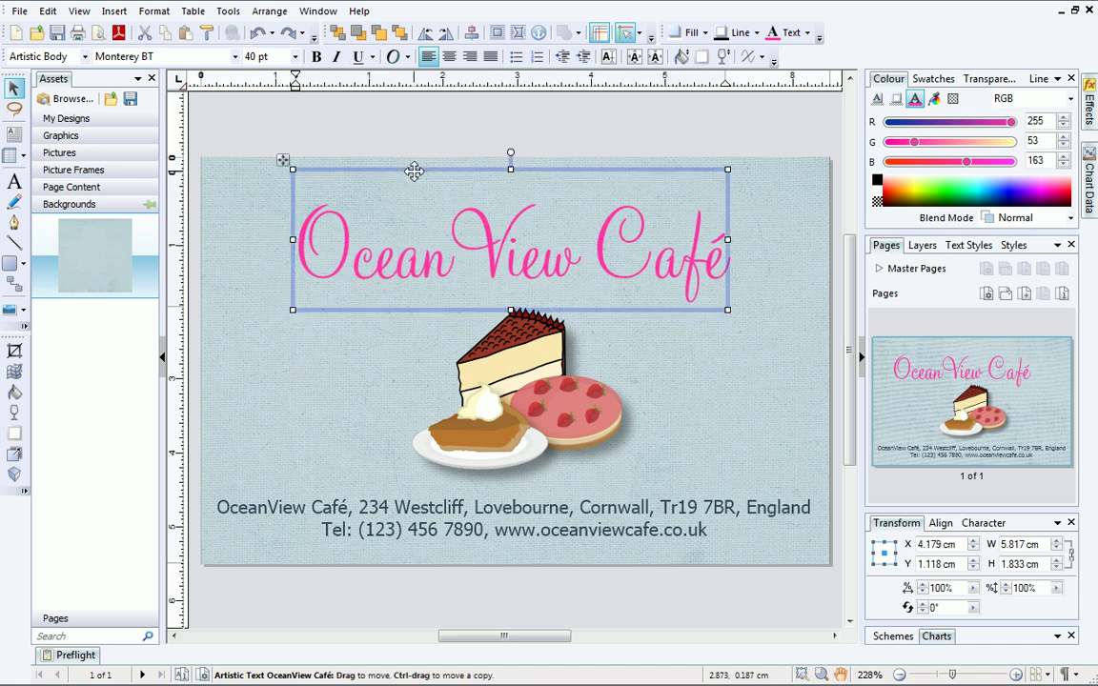
Step: Give the whole café name a solid 0.3 pt outline, then deselect it
triple_click(505, 222)
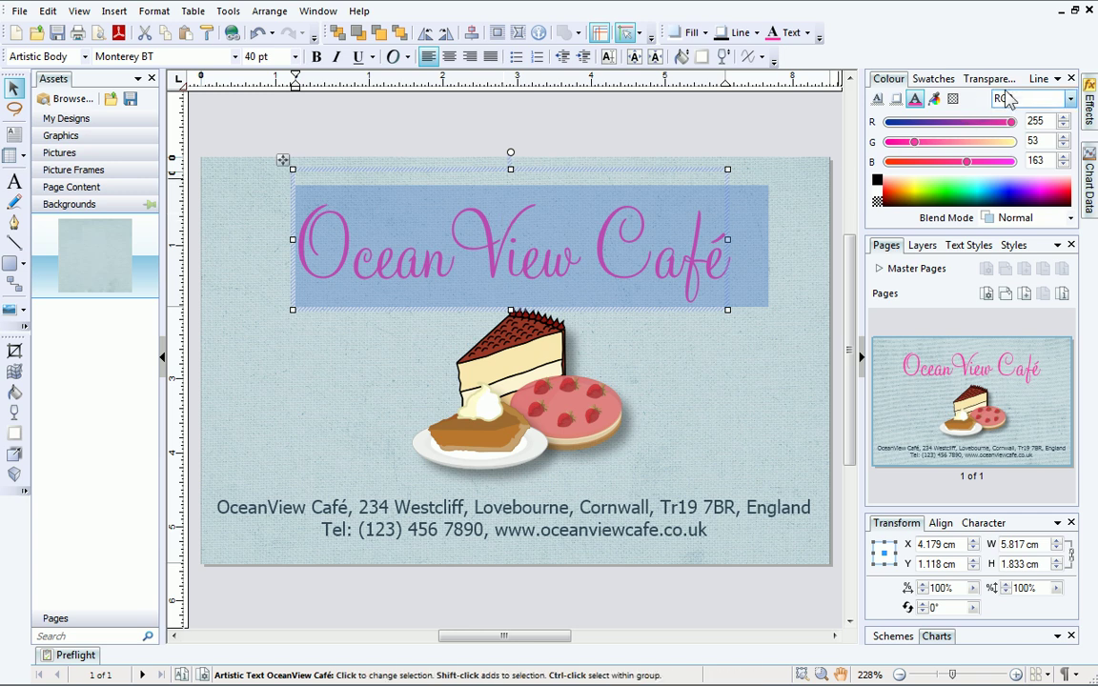
click(1039, 81)
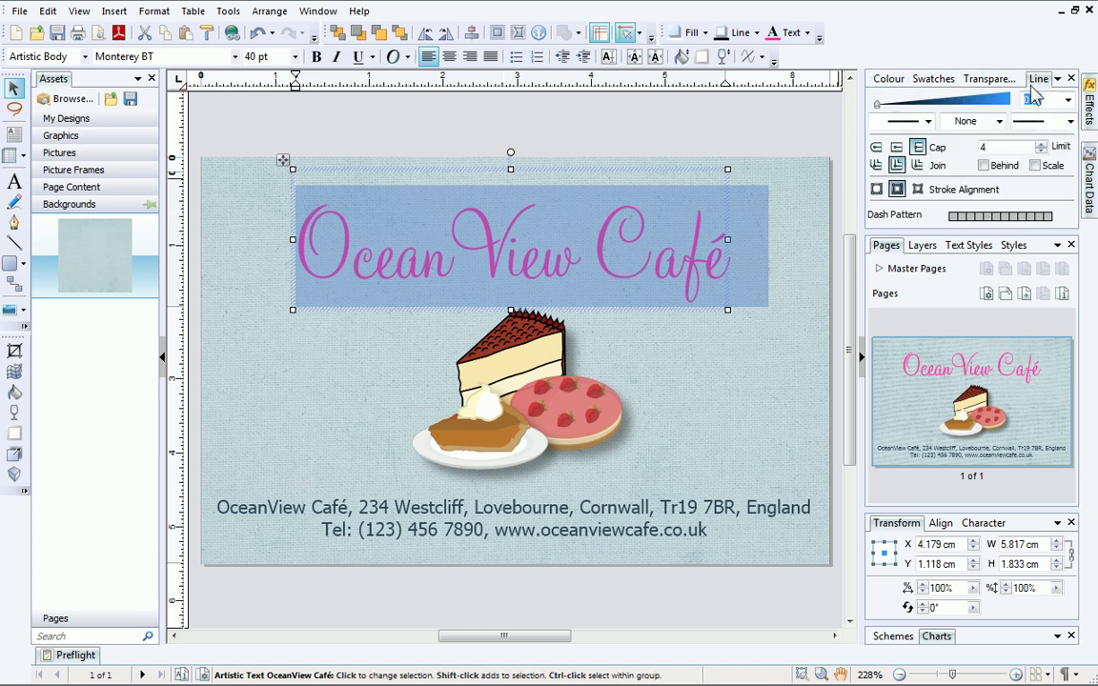
mouse_move(915, 108)
mouse_down()
mouse_move(882, 112)
mouse_move(896, 117)
mouse_up()
click(998, 122)
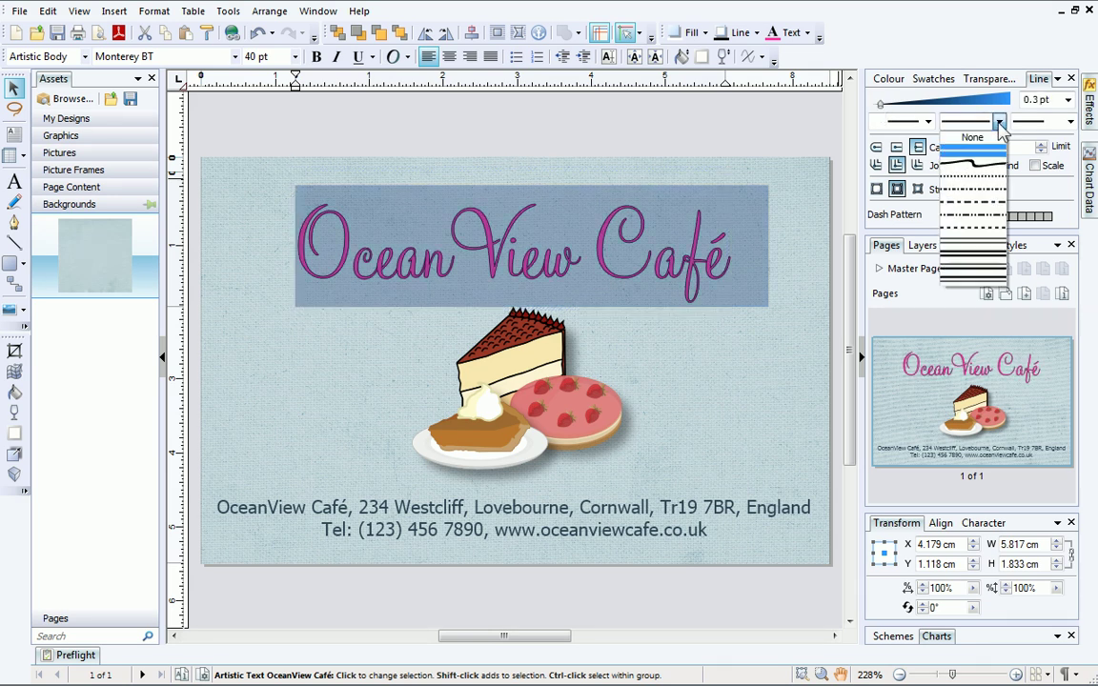
click(999, 122)
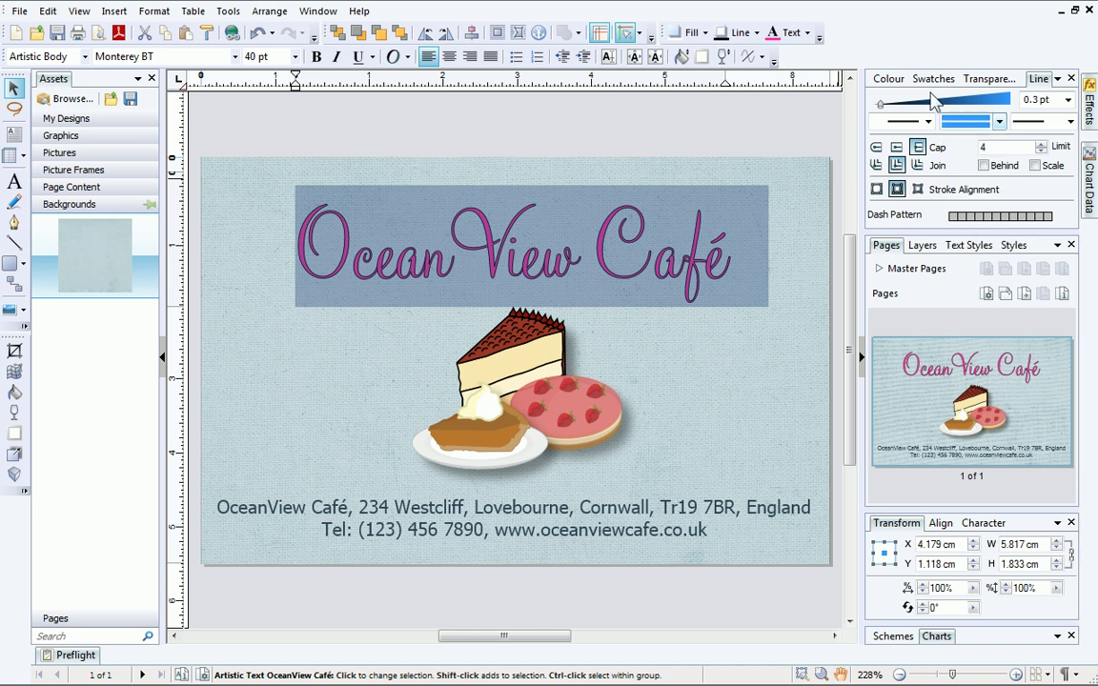
click(887, 79)
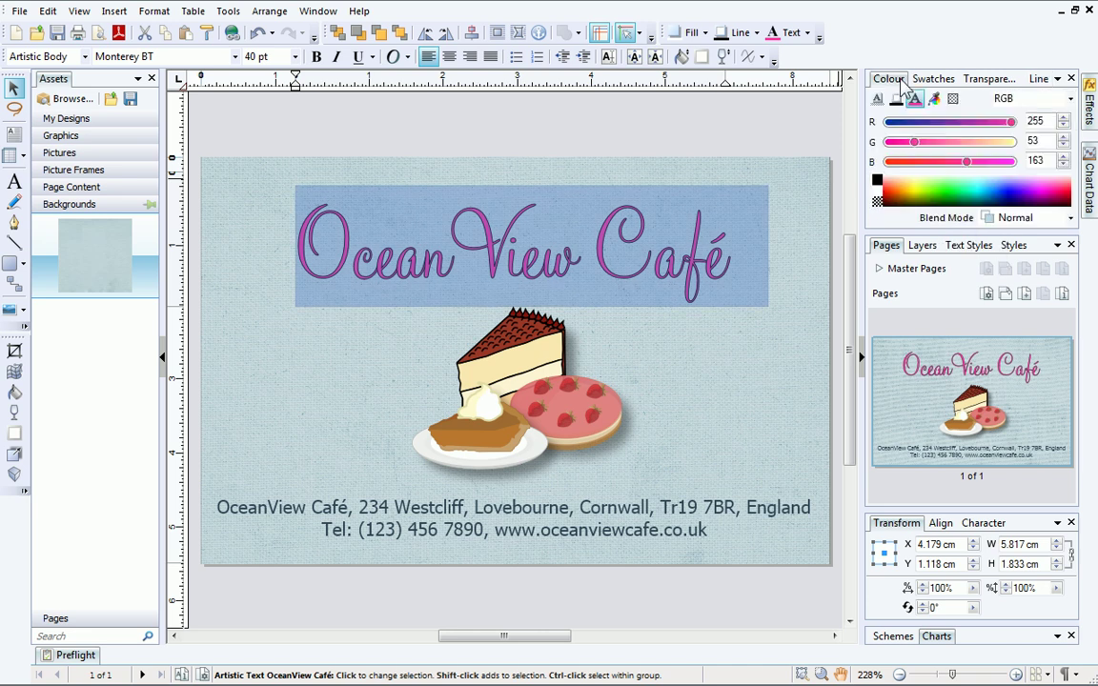
click(797, 278)
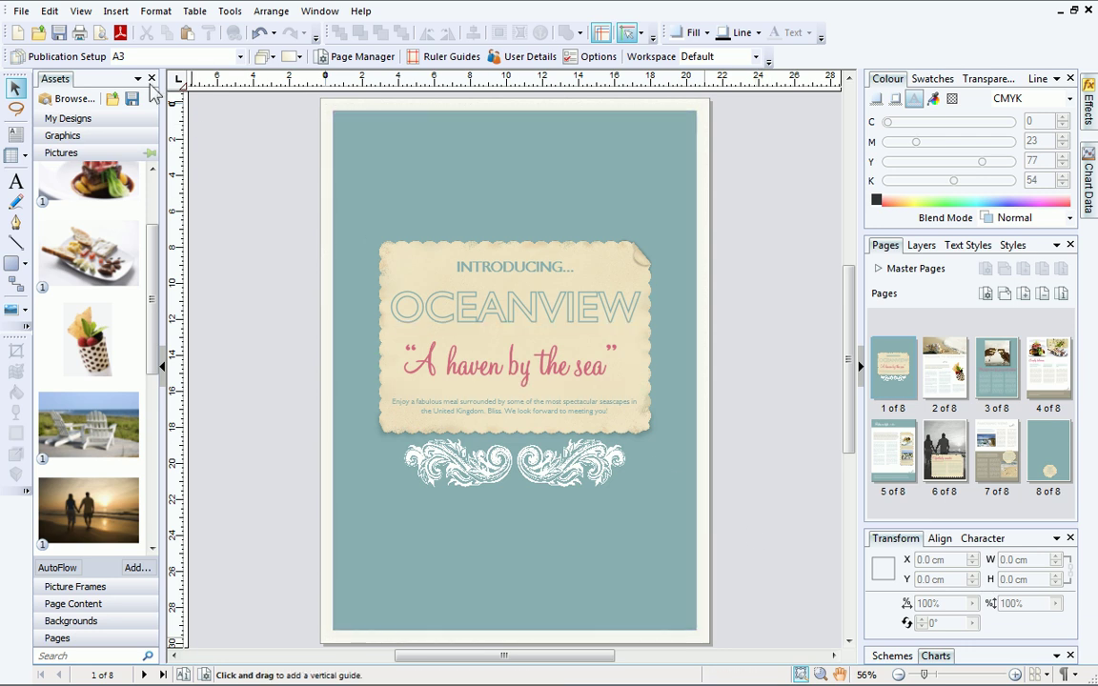
Step: Show the brochure in Print/PDF Preview with landscape orientation, scaled to fit the sheet
click(100, 35)
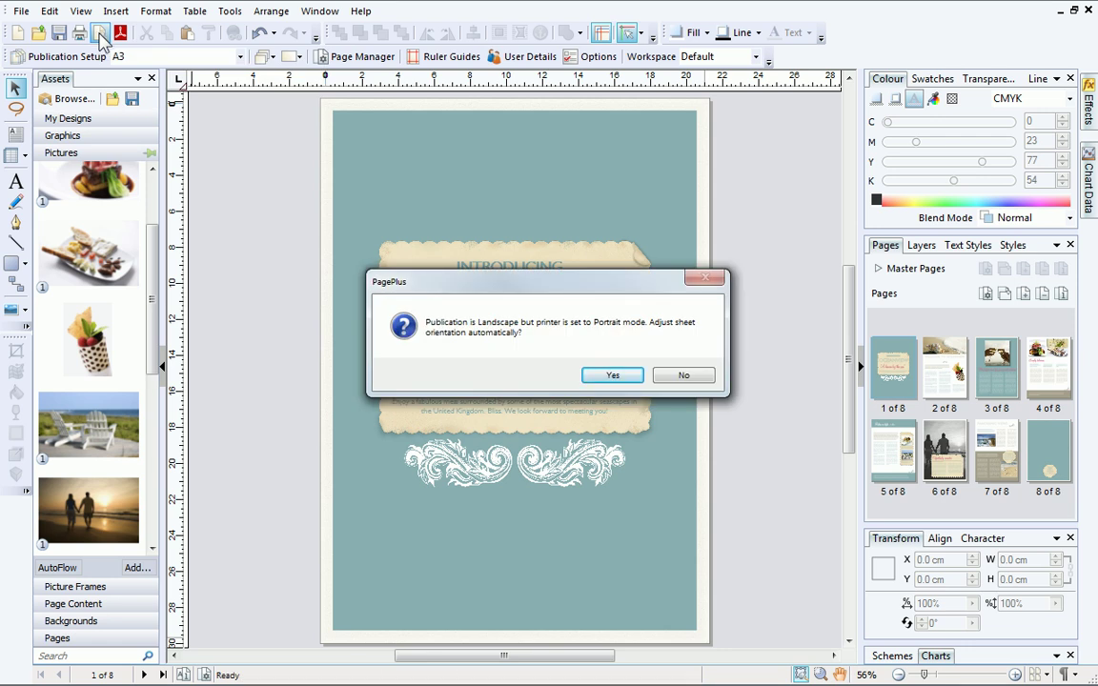
click(609, 375)
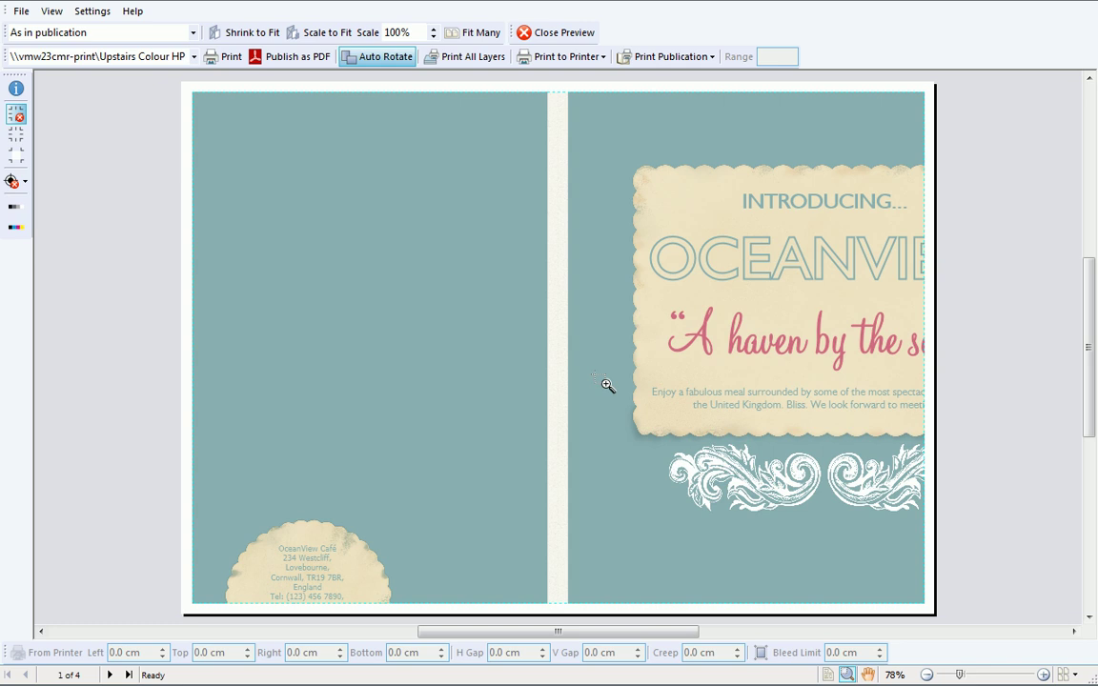
click(322, 45)
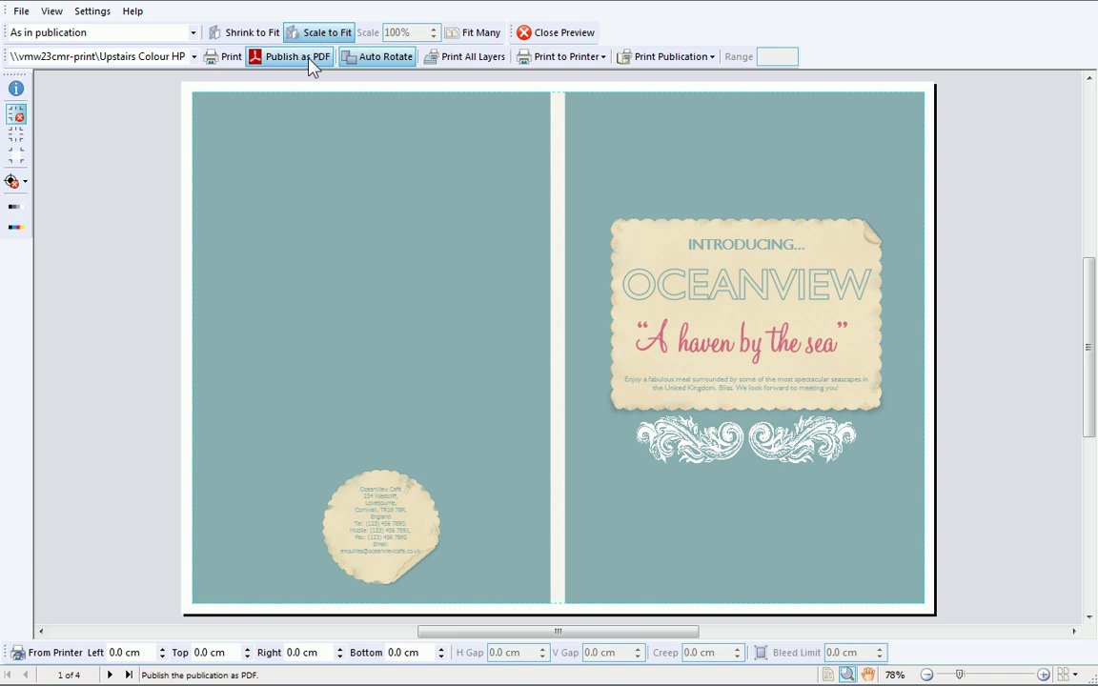
Step: Publish the brochure as PDF using the PDF X-1a profile, saved as brochure_oceanview
click(312, 66)
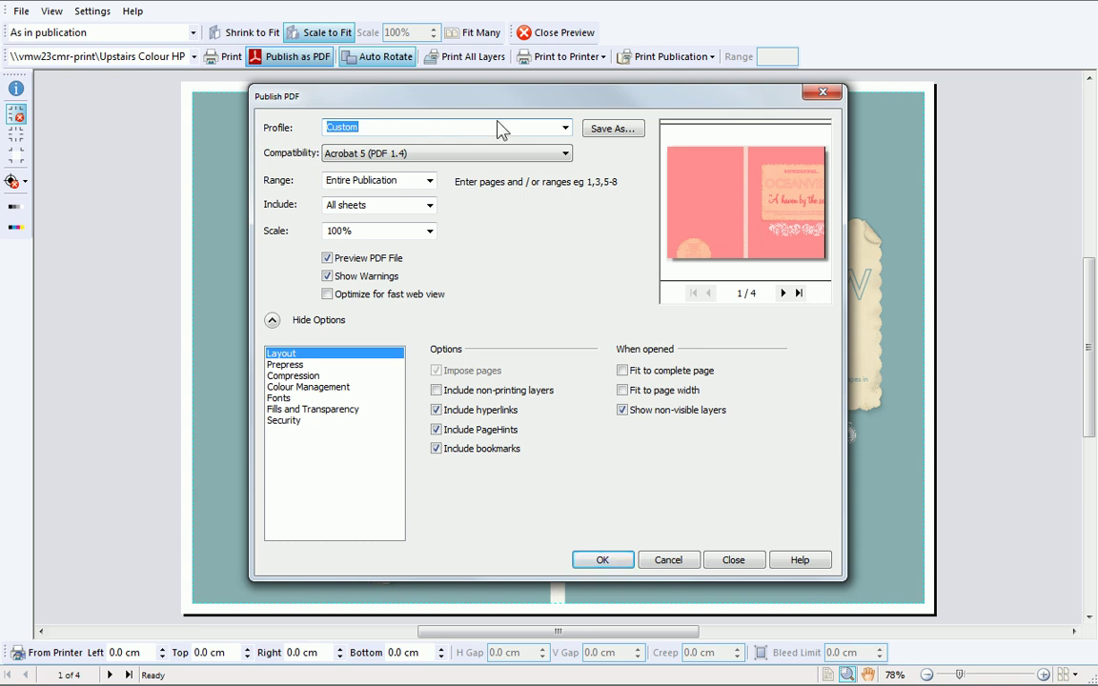
click(566, 129)
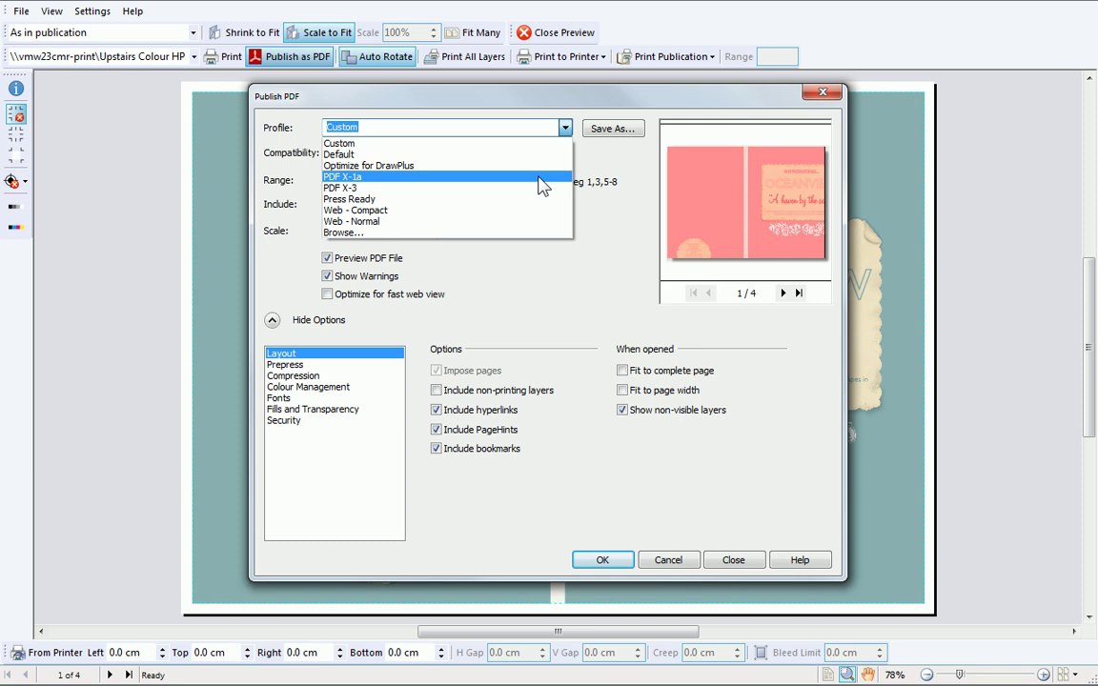
click(541, 185)
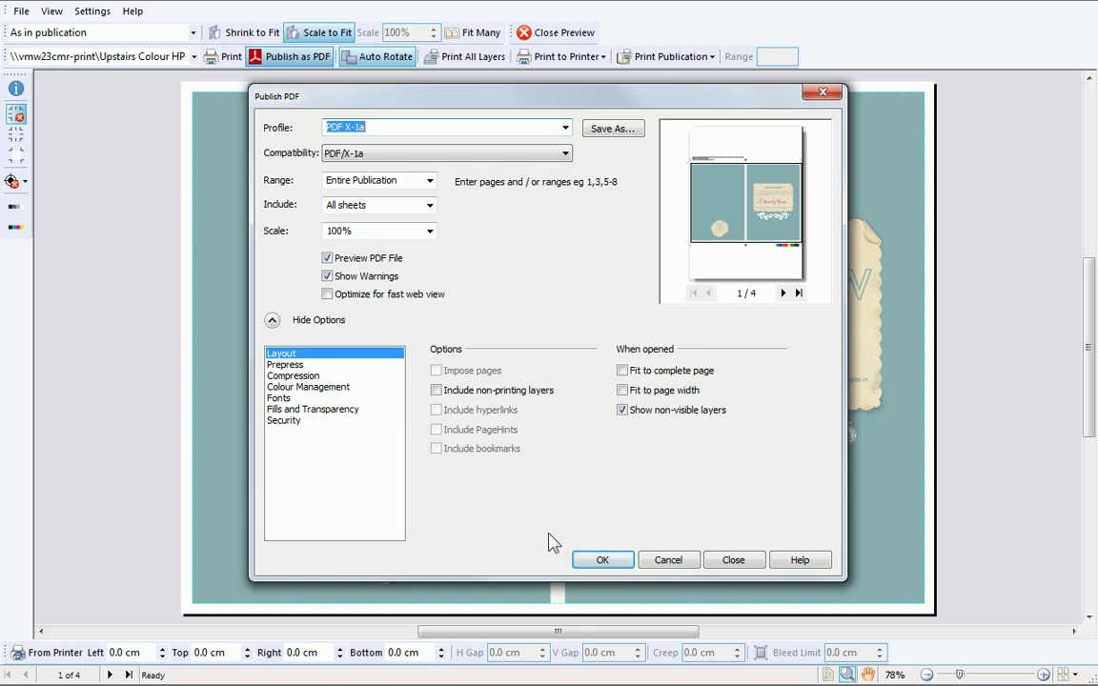
click(591, 560)
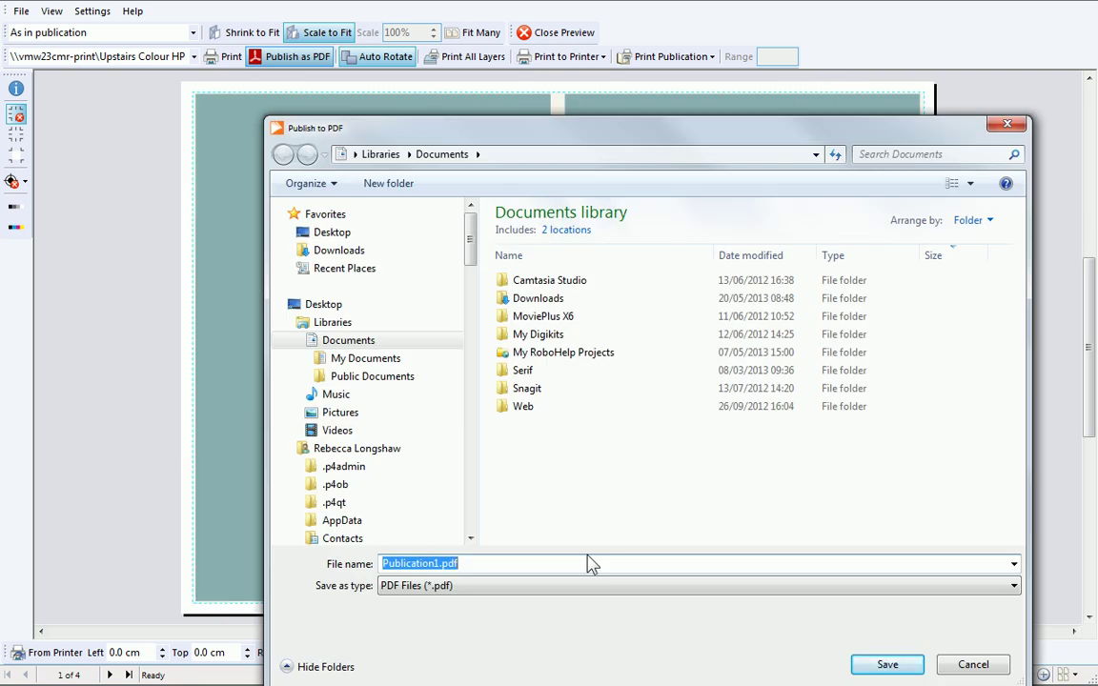
text(brochure)
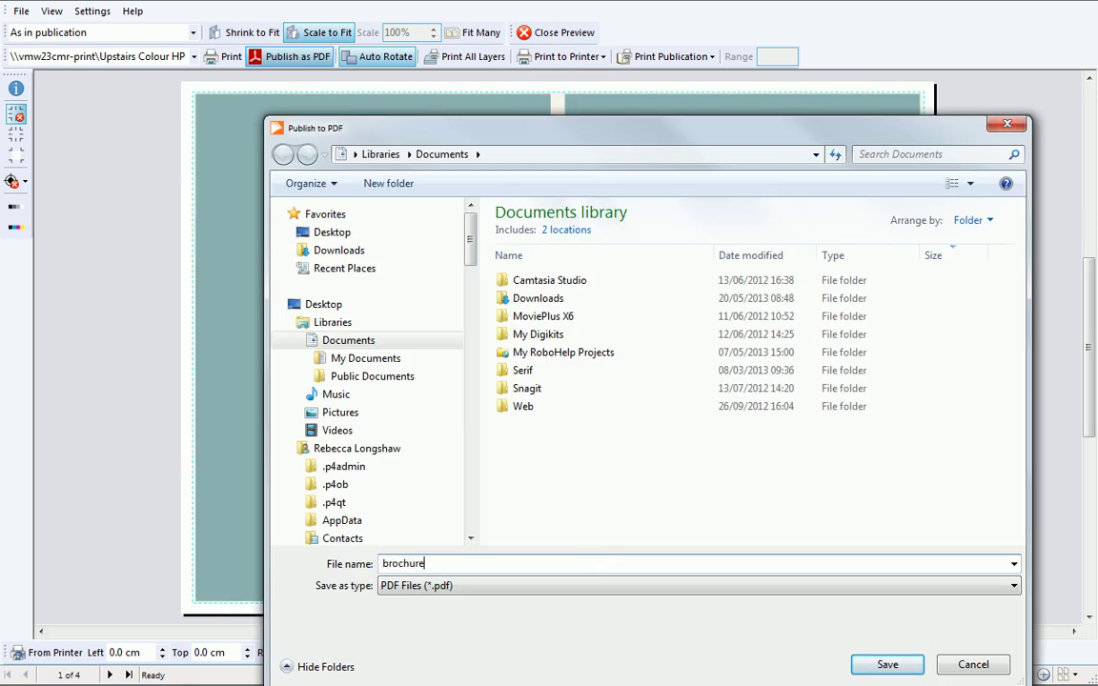
text(_oceanvie)
text(w)
click(882, 665)
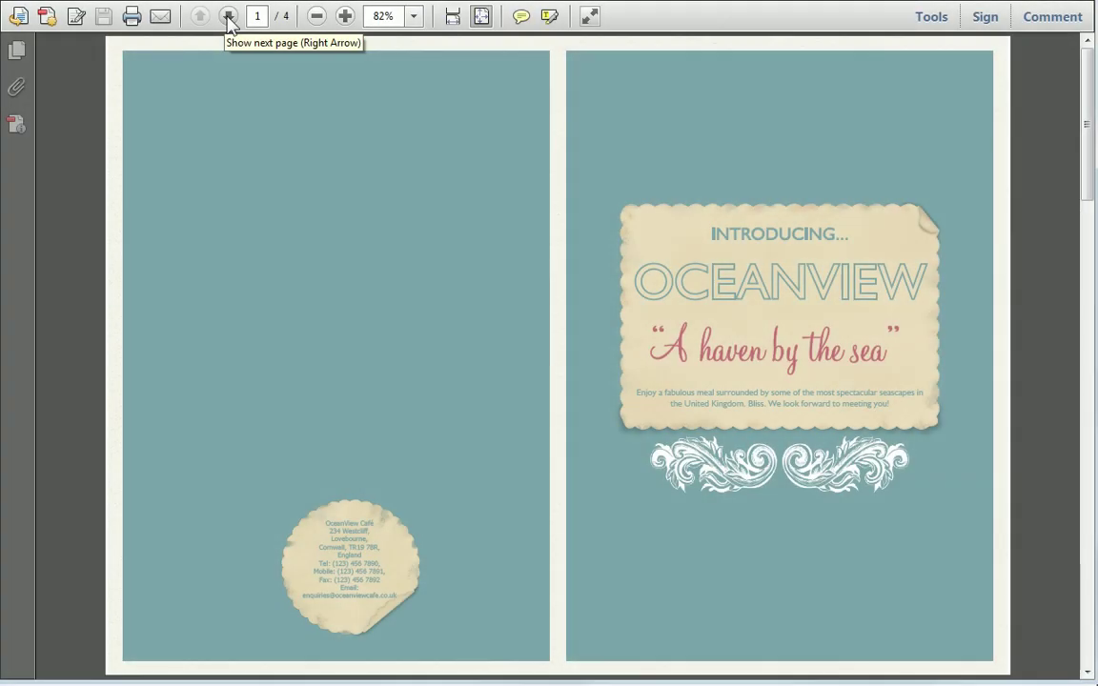
Step: Step through the PDF's pages 2, 3 and 4 in Adobe Reader
click(229, 17)
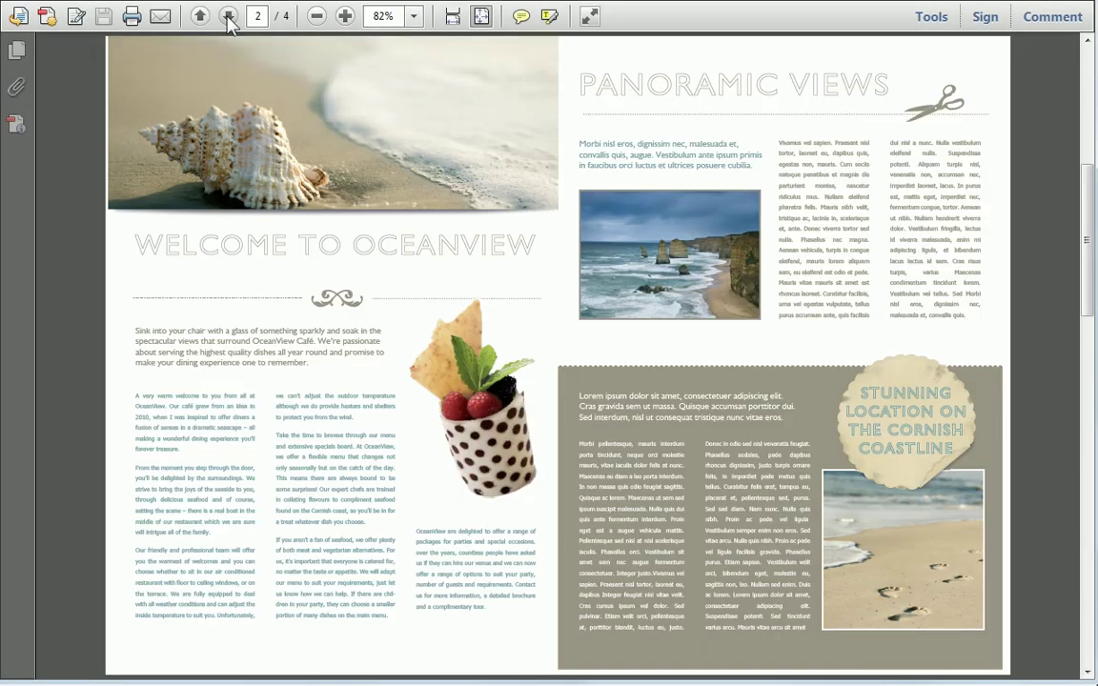
click(229, 17)
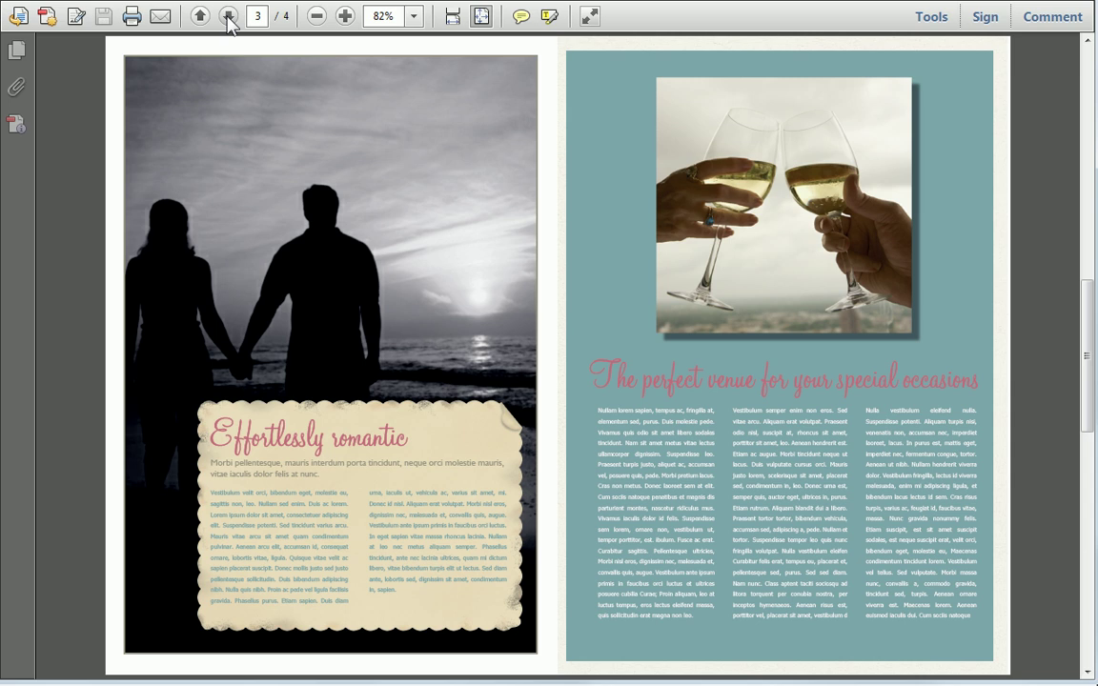
click(228, 17)
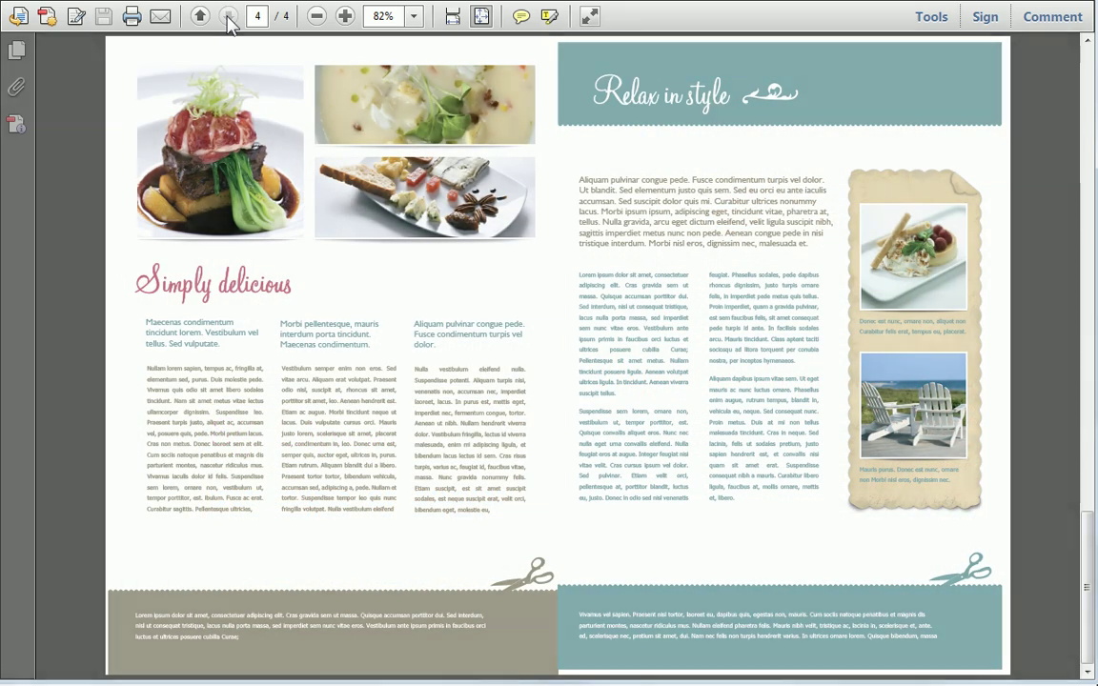